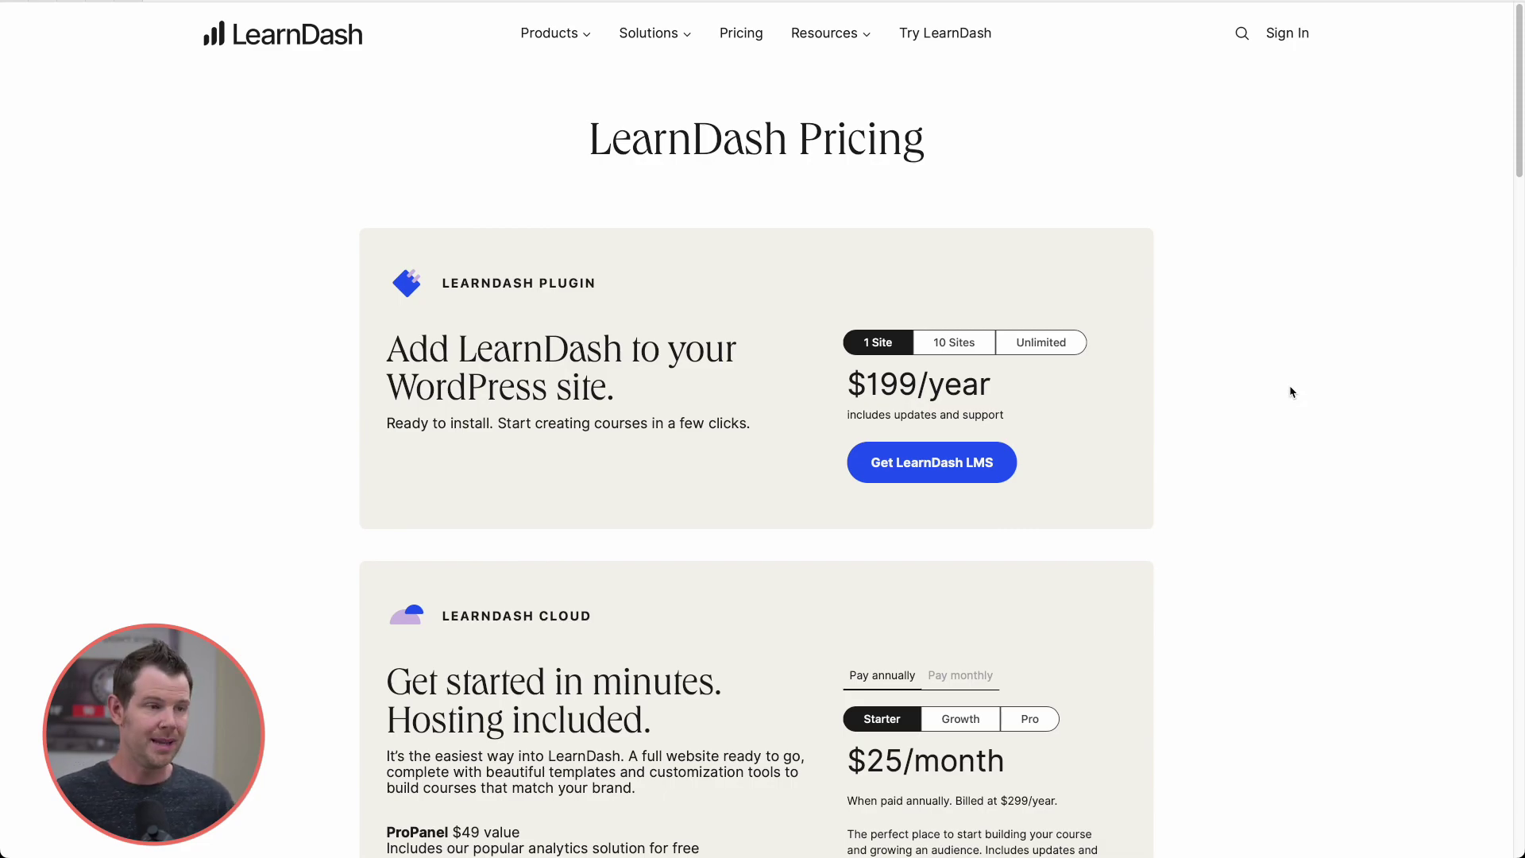
scroll(1290, 390, "down", 5)
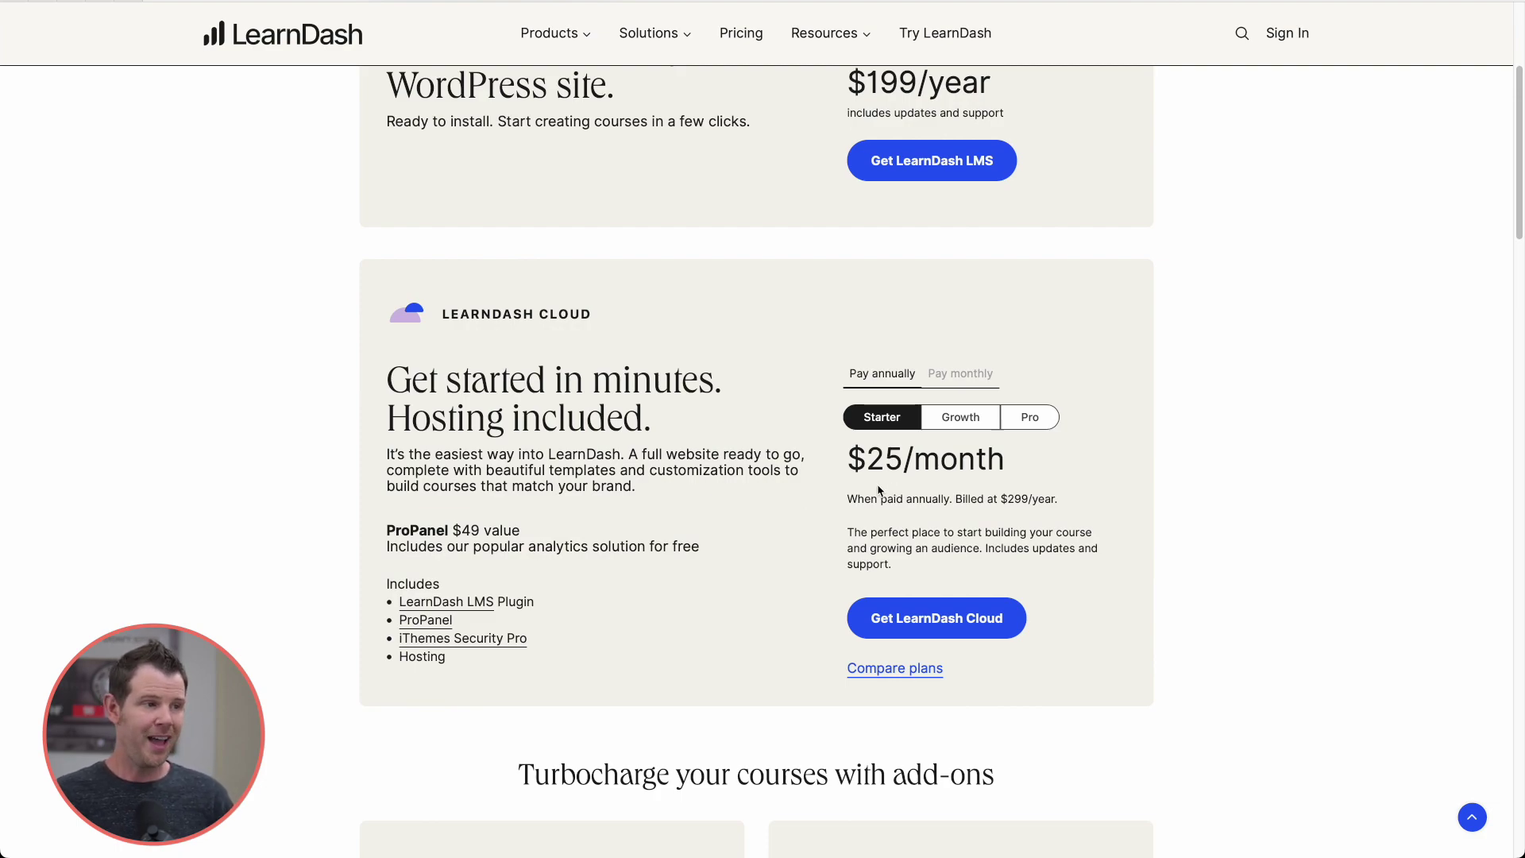
- Review the Cloud plan comparison, then view pricing for the Growth plan
left_click(895, 668)
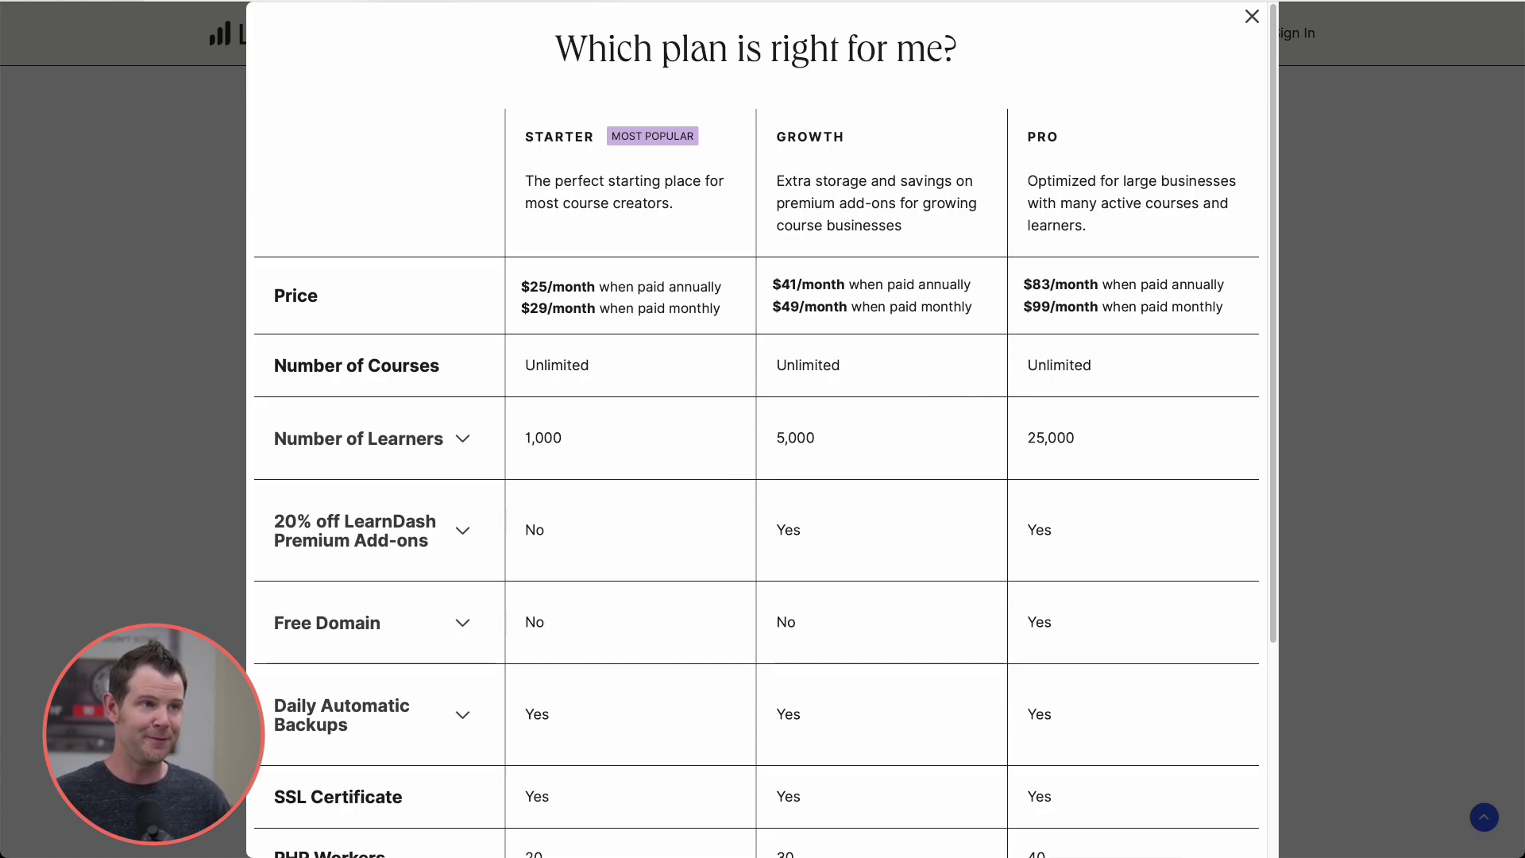
left_click(1252, 20)
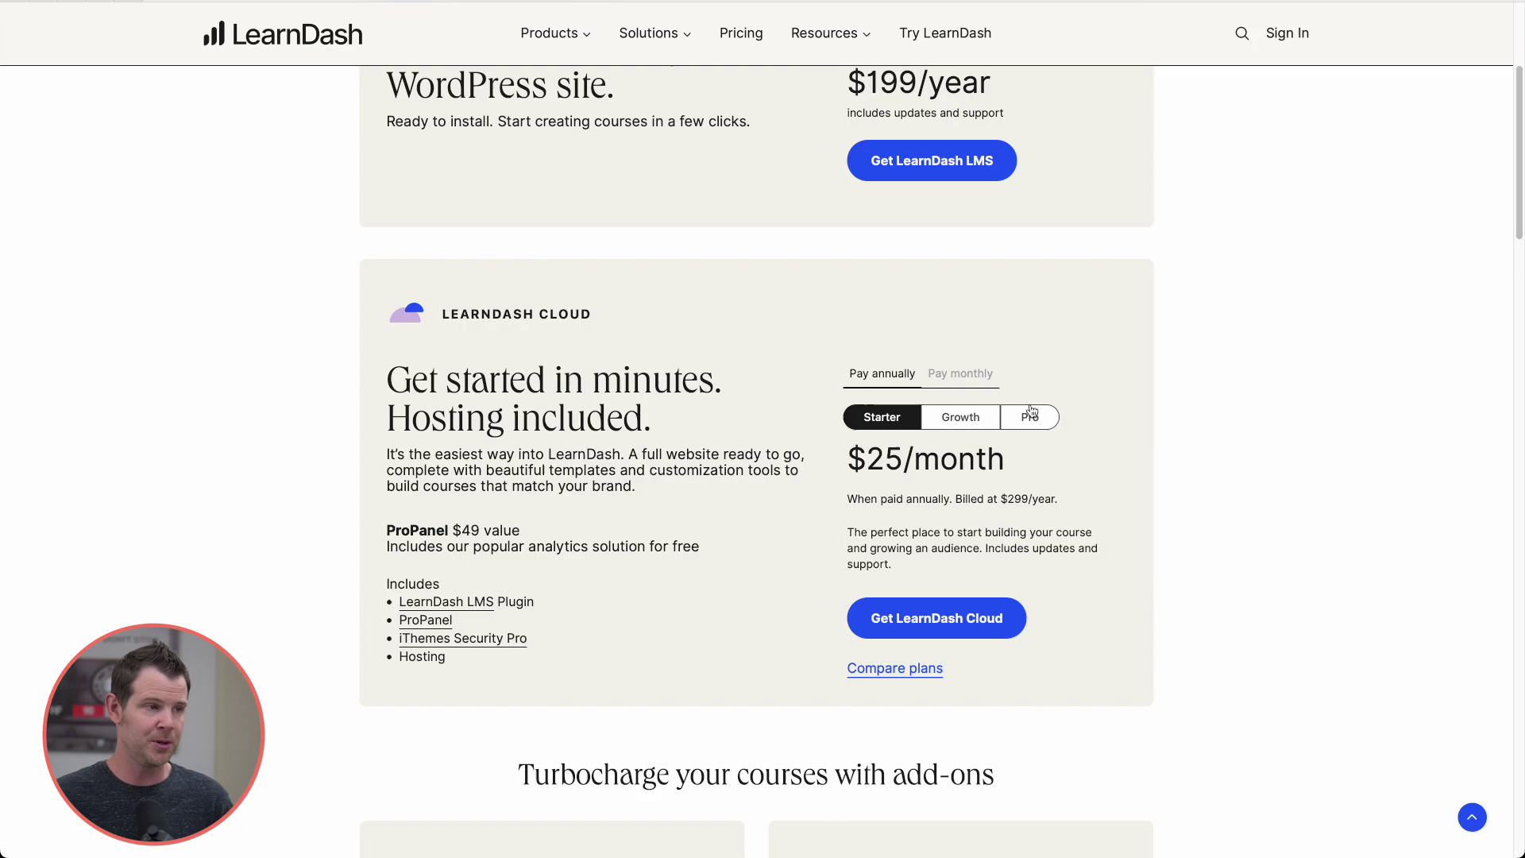
left_click(961, 418)
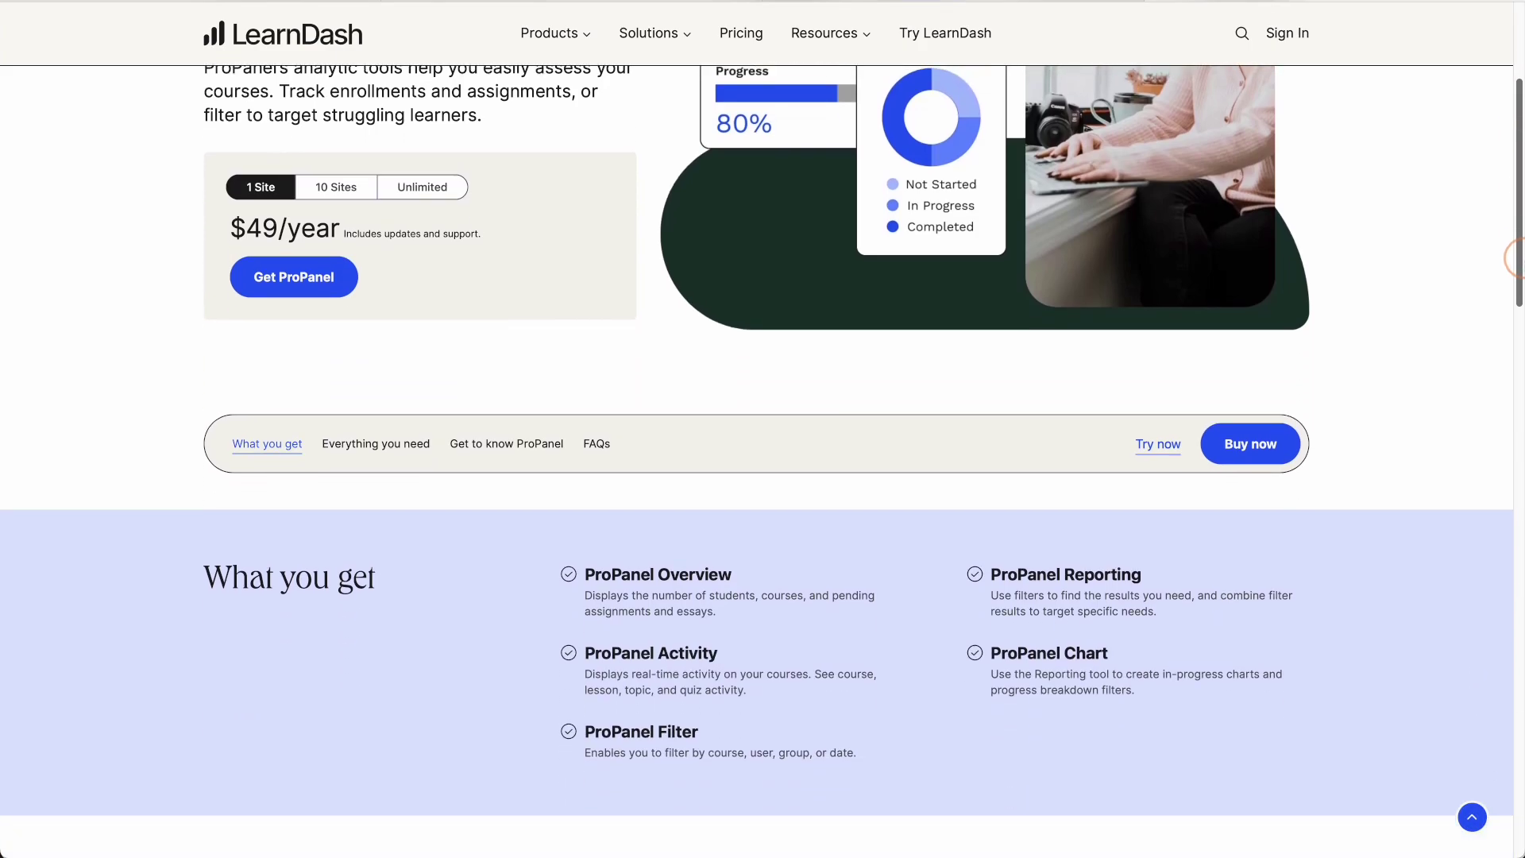
left_click_drag(1521, 187, 1516, 465)
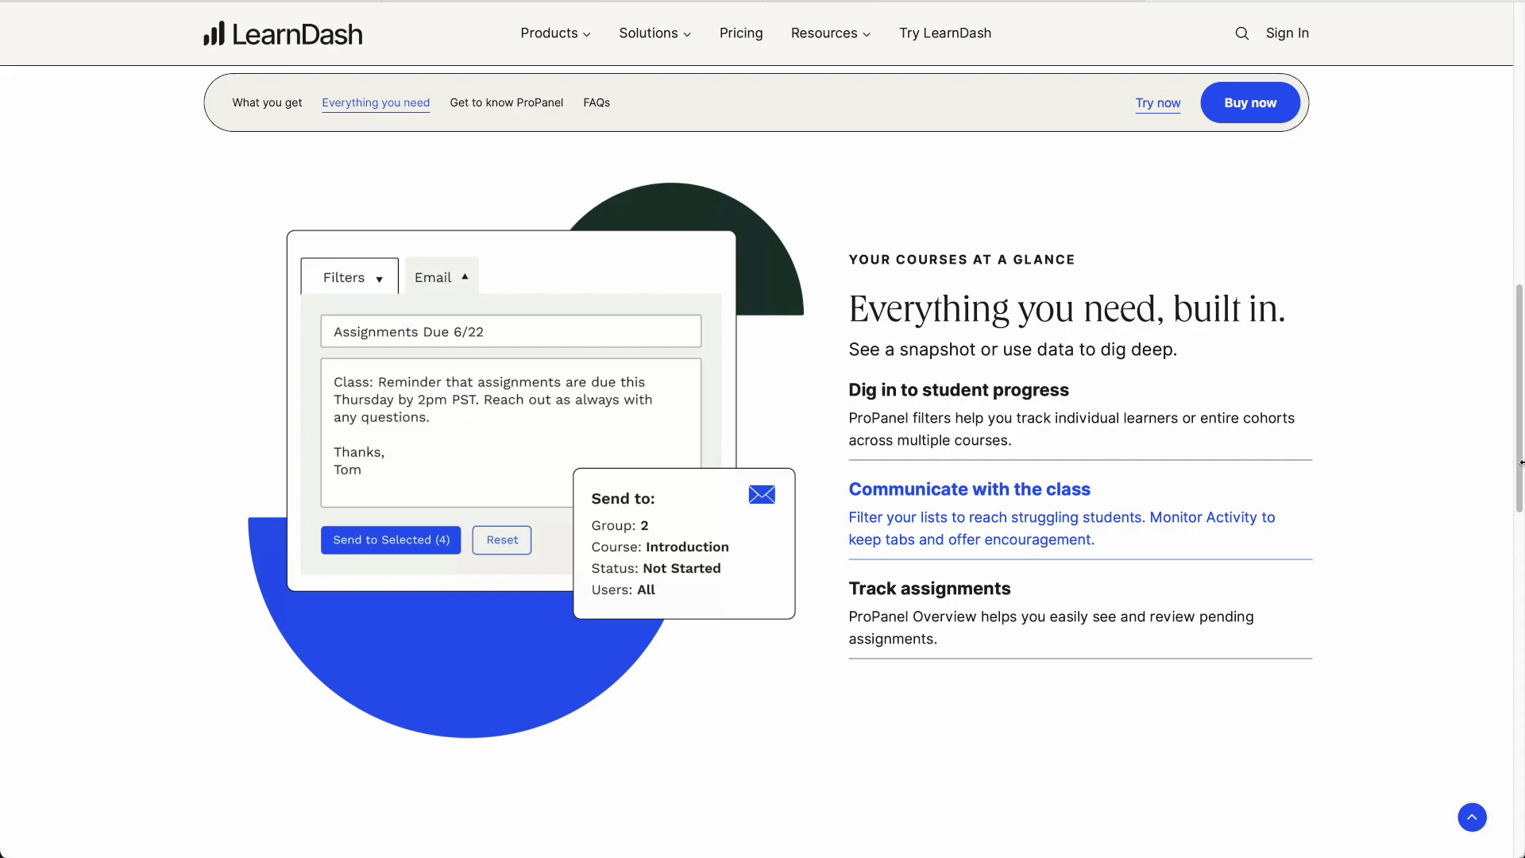
- Preview ProPanel's student progress filtering and Track assignments features
left_click(1021, 393)
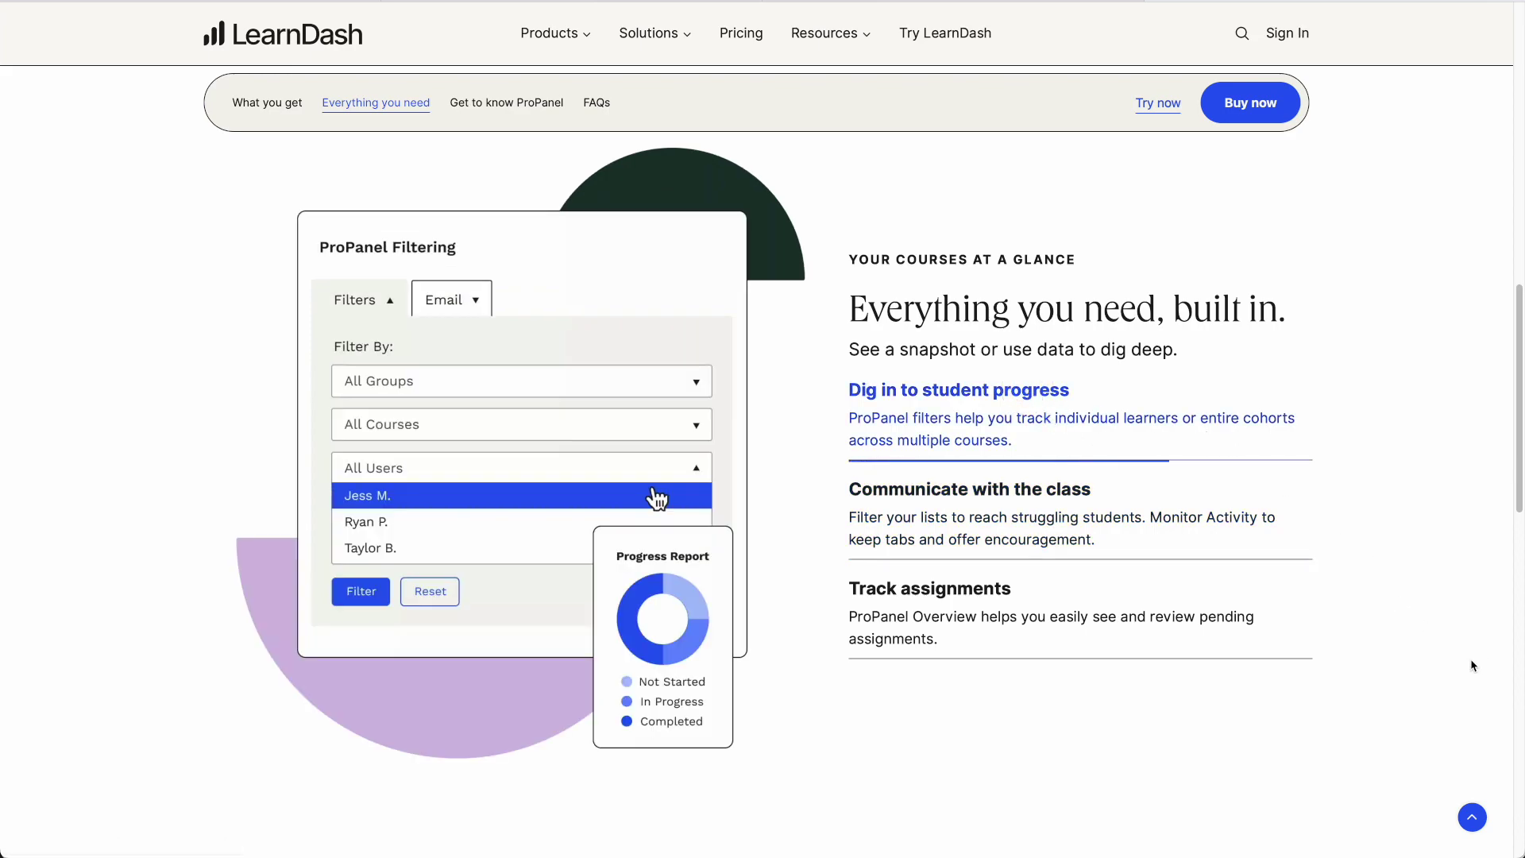
left_click(945, 590)
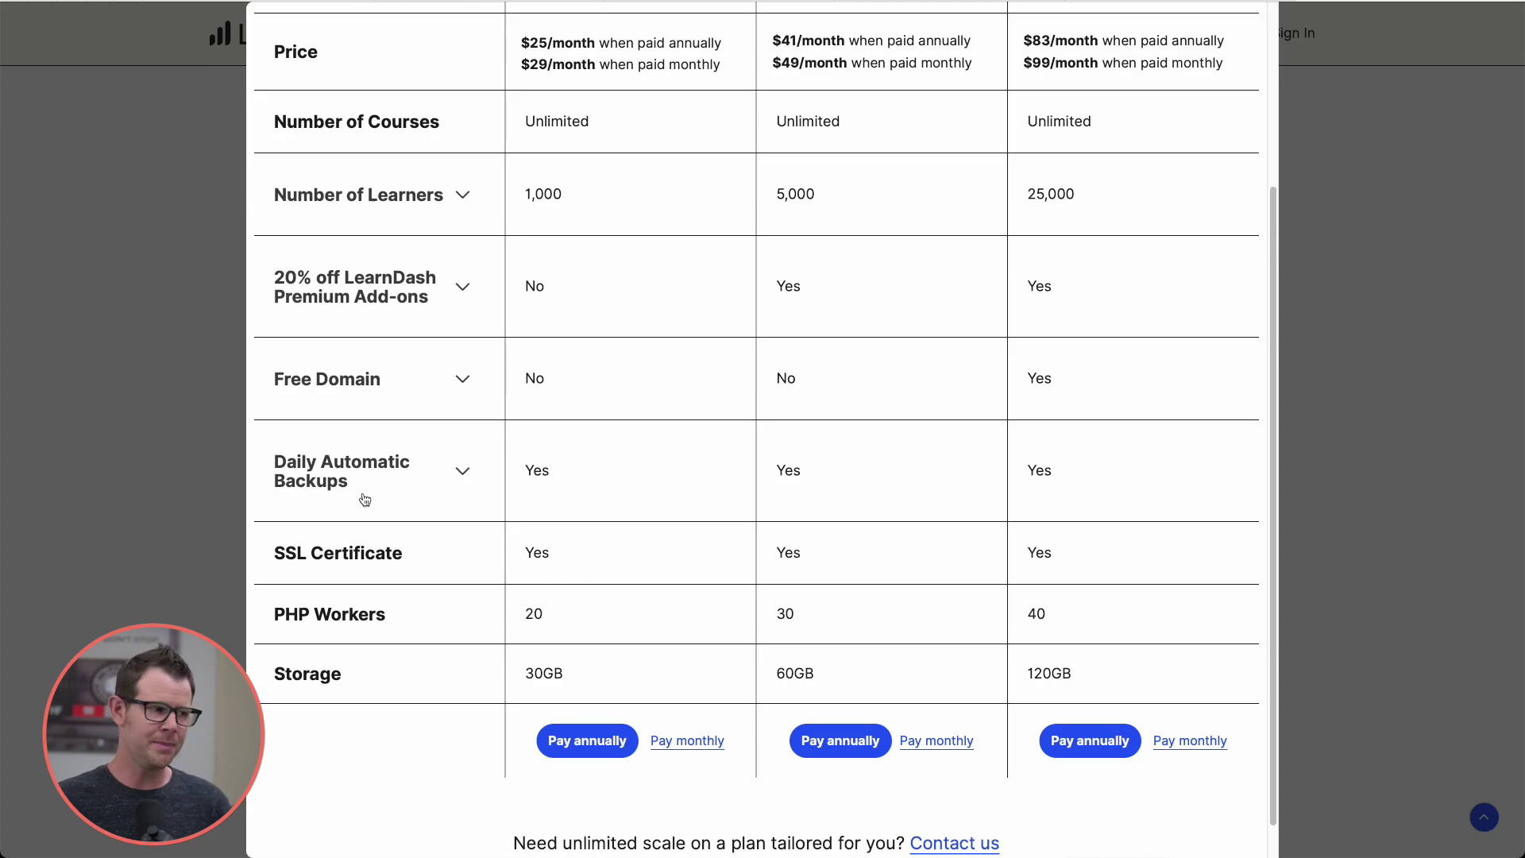
- Close the Cloud plan comparison table
key("Escape")
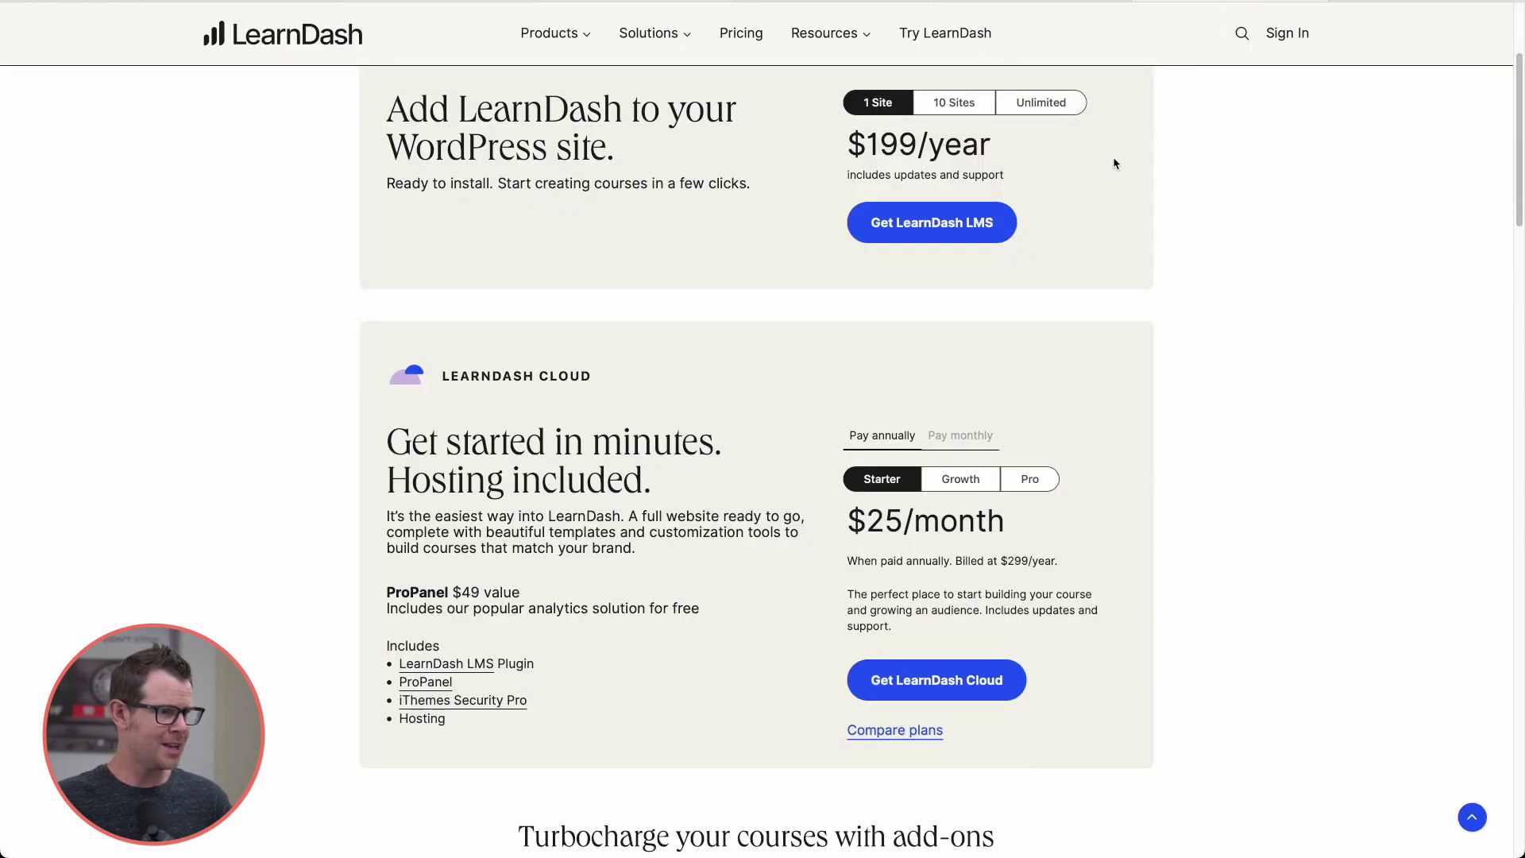
scroll(734, 500, "up", 2)
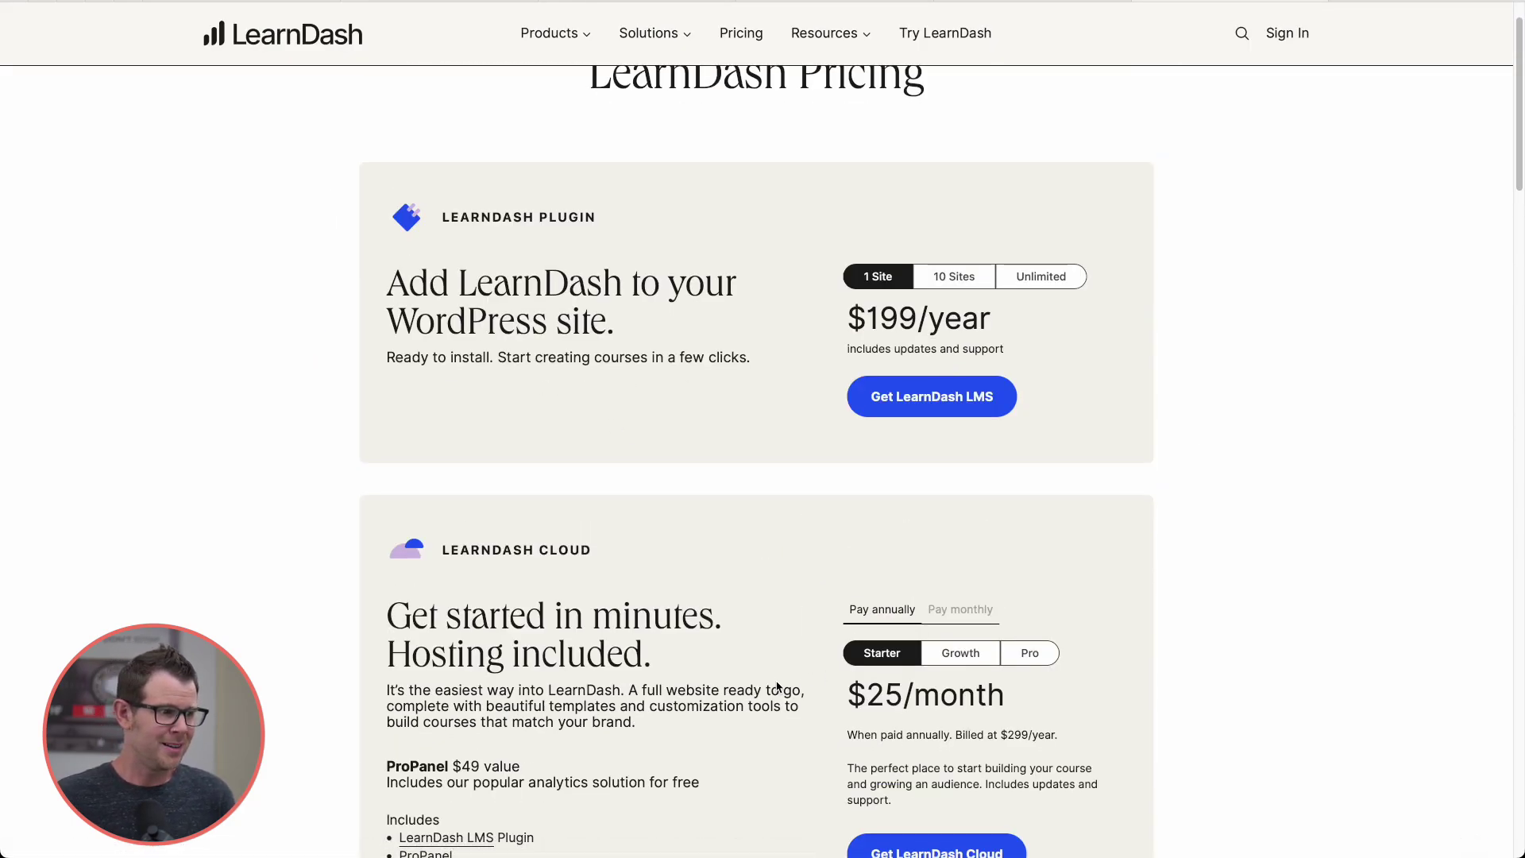
scroll(775, 679, "down", 1)
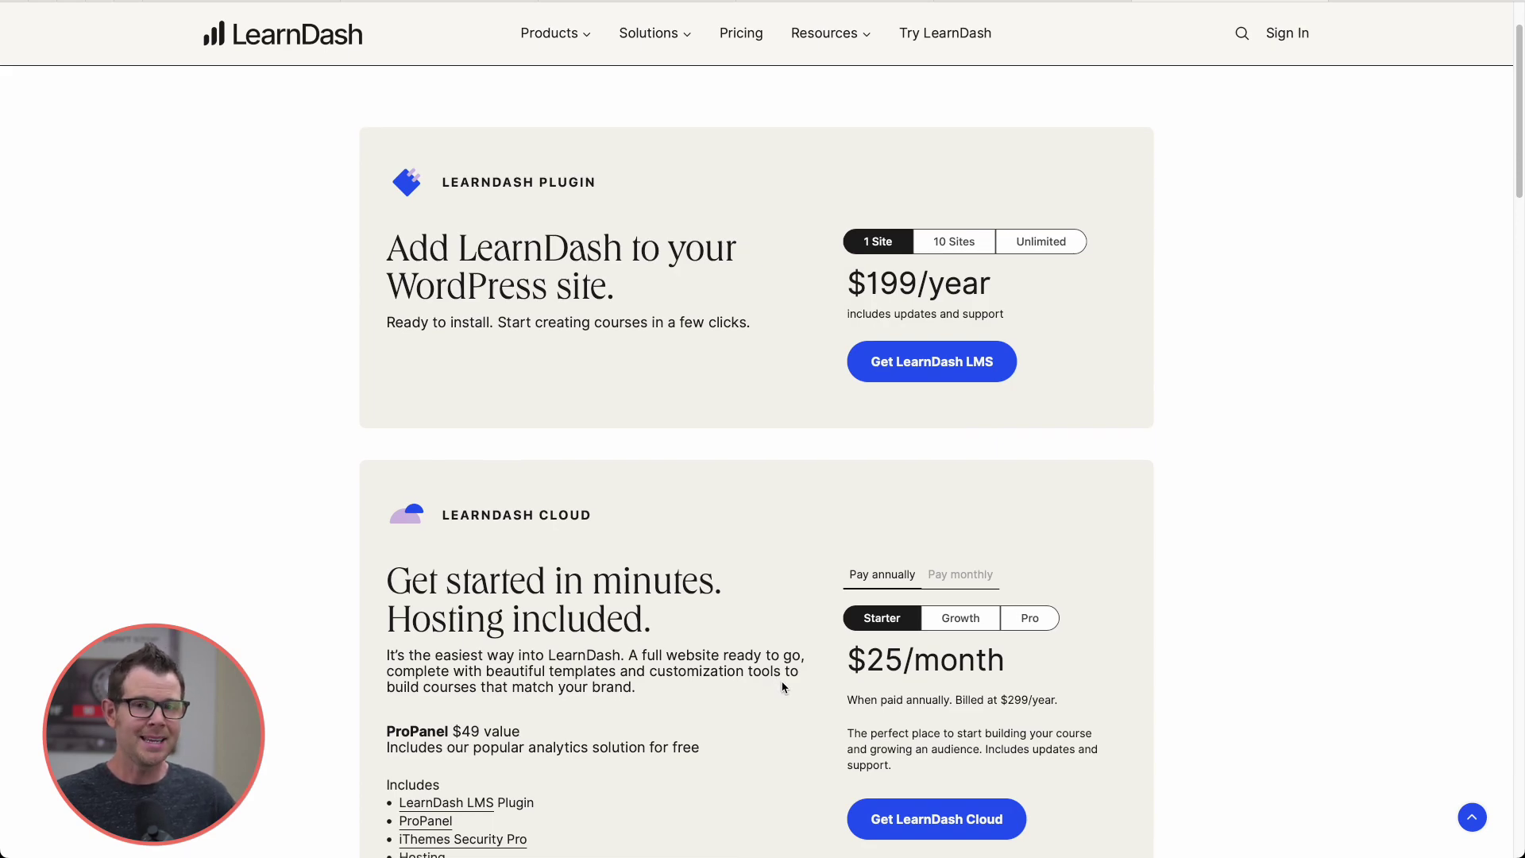
scroll(633, 573, "down", 2)
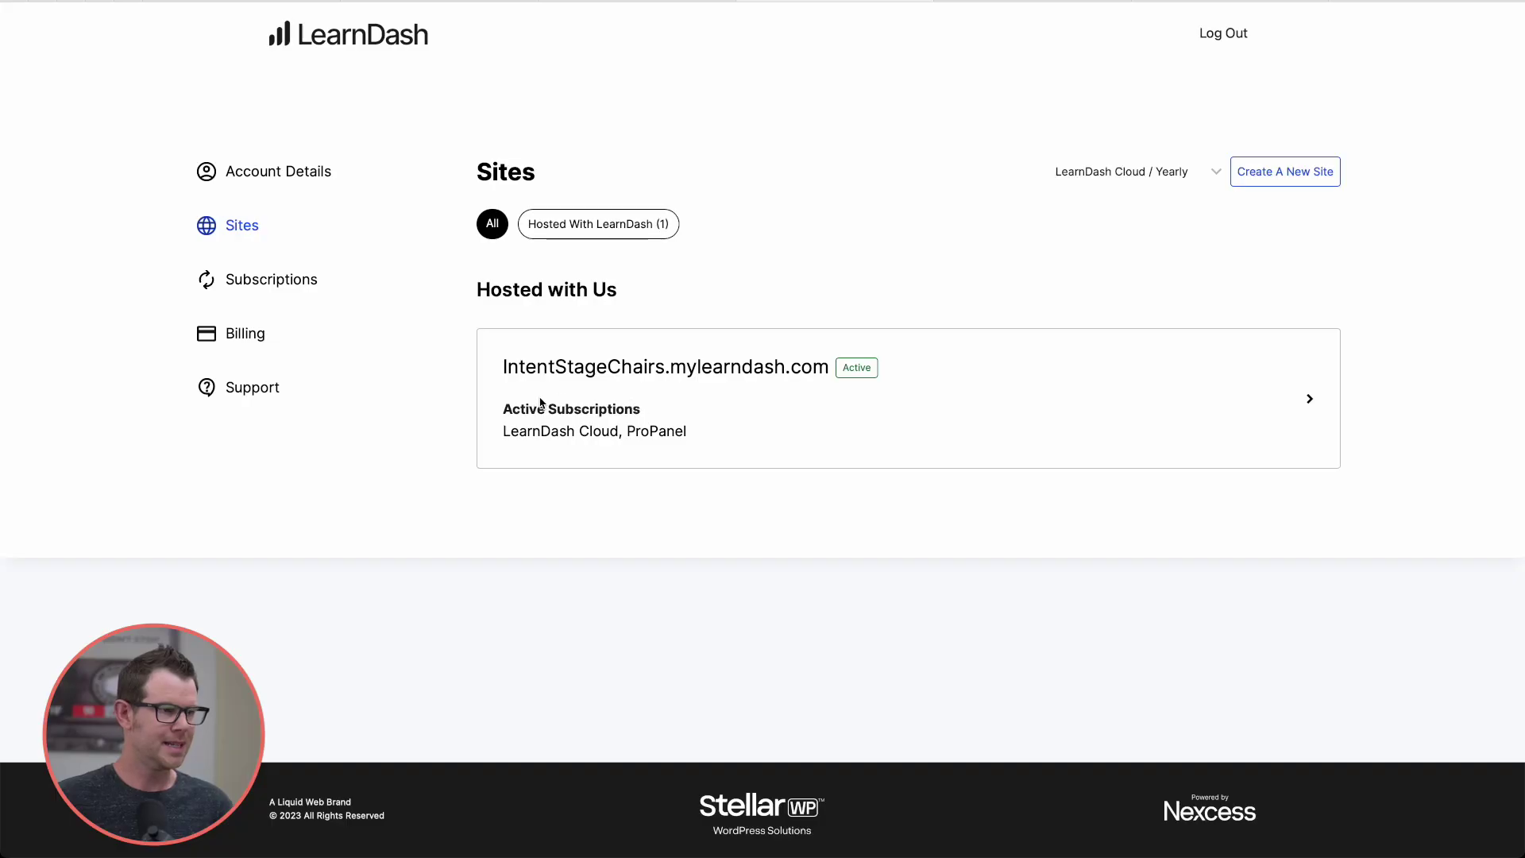
- Check the IntentStageChairs site's details and domain options, then log into the site
left_click(1309, 401)
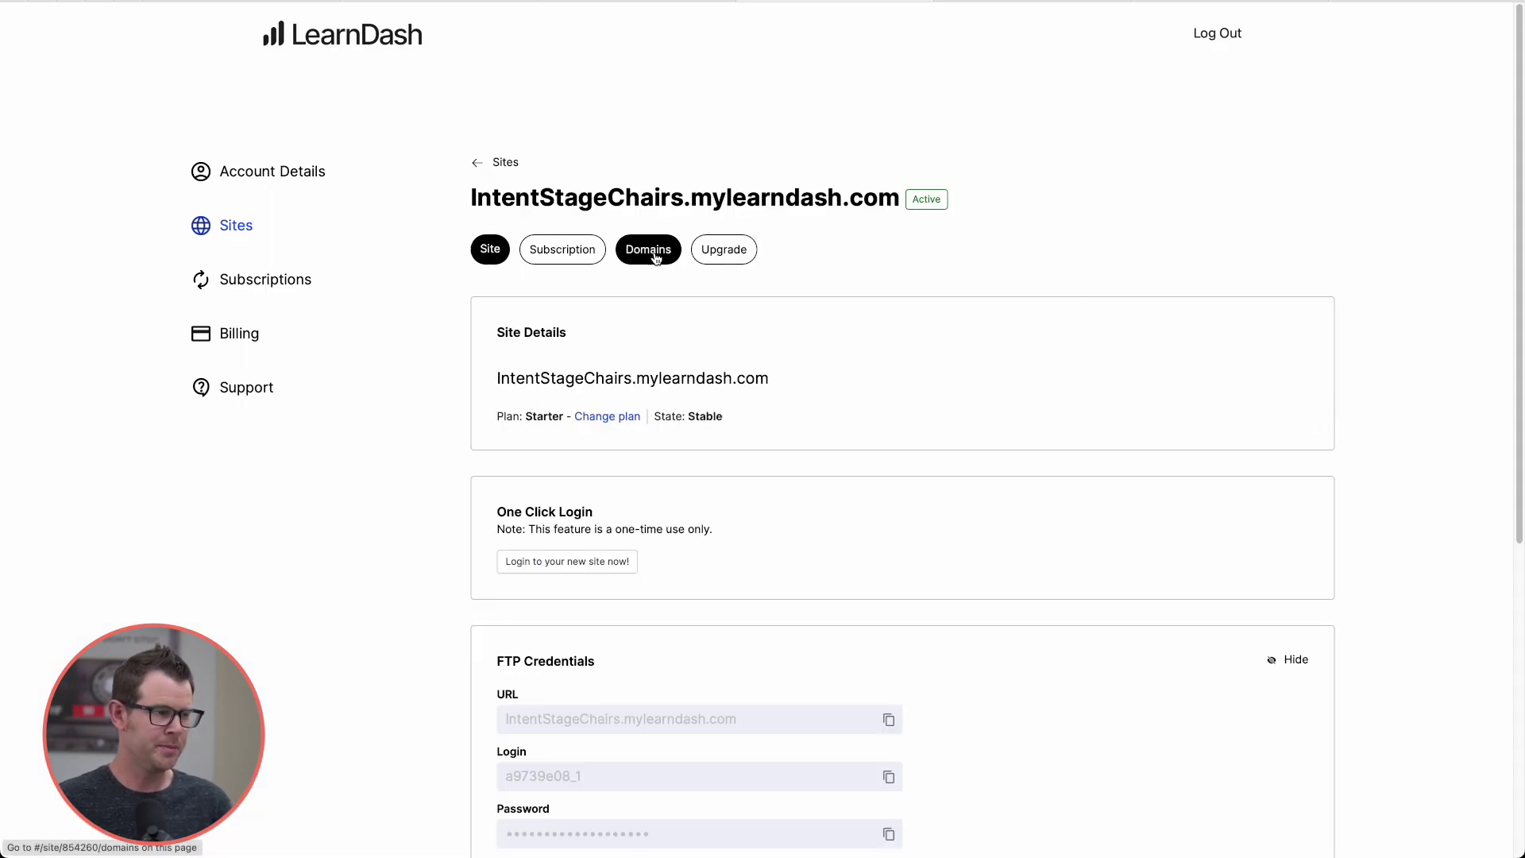
left_click(652, 255)
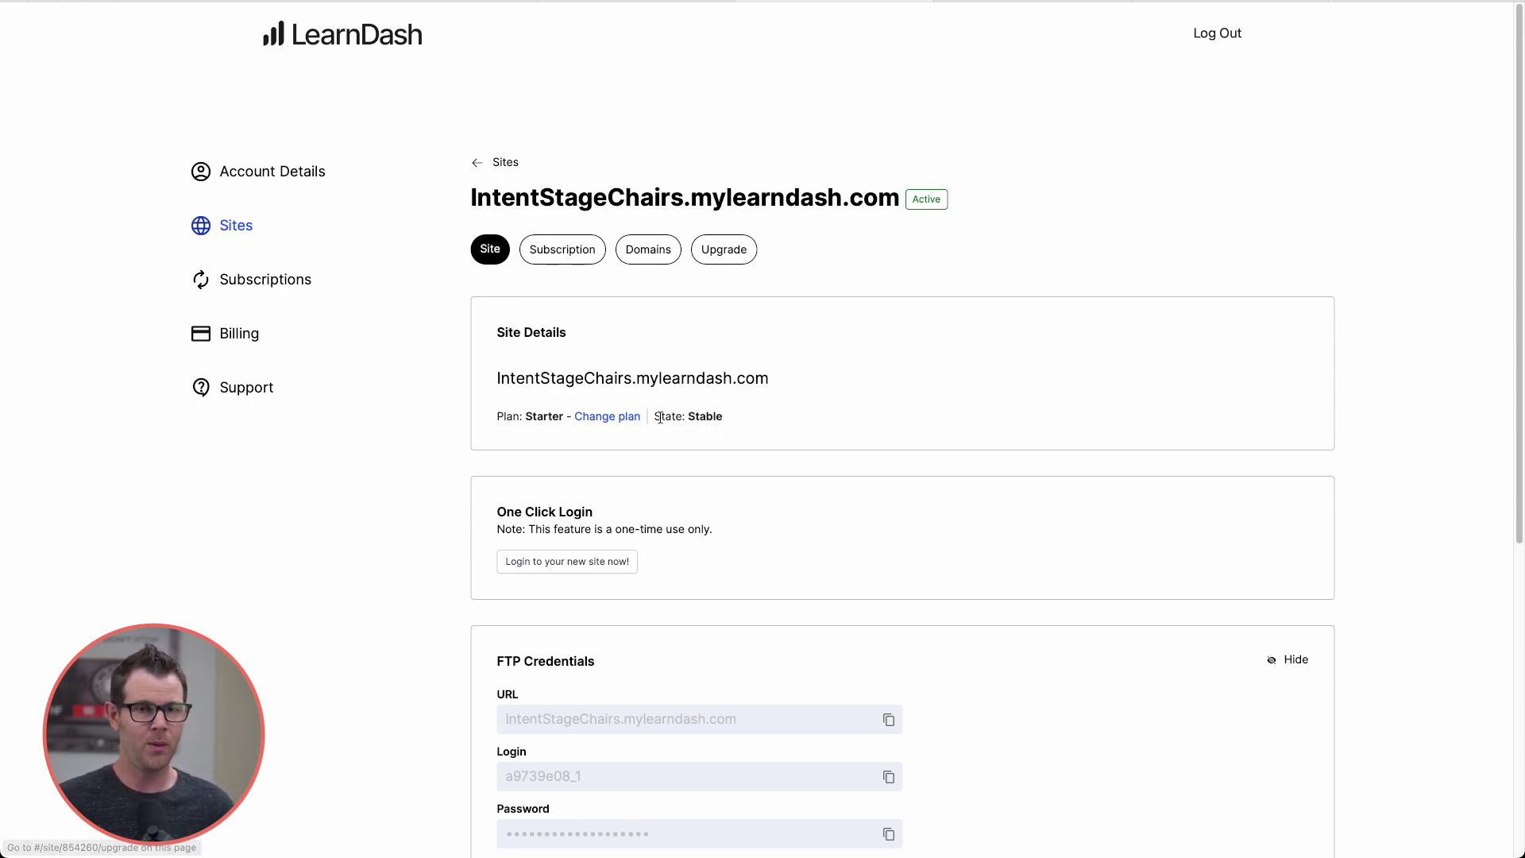
scroll(683, 419, "down", 5)
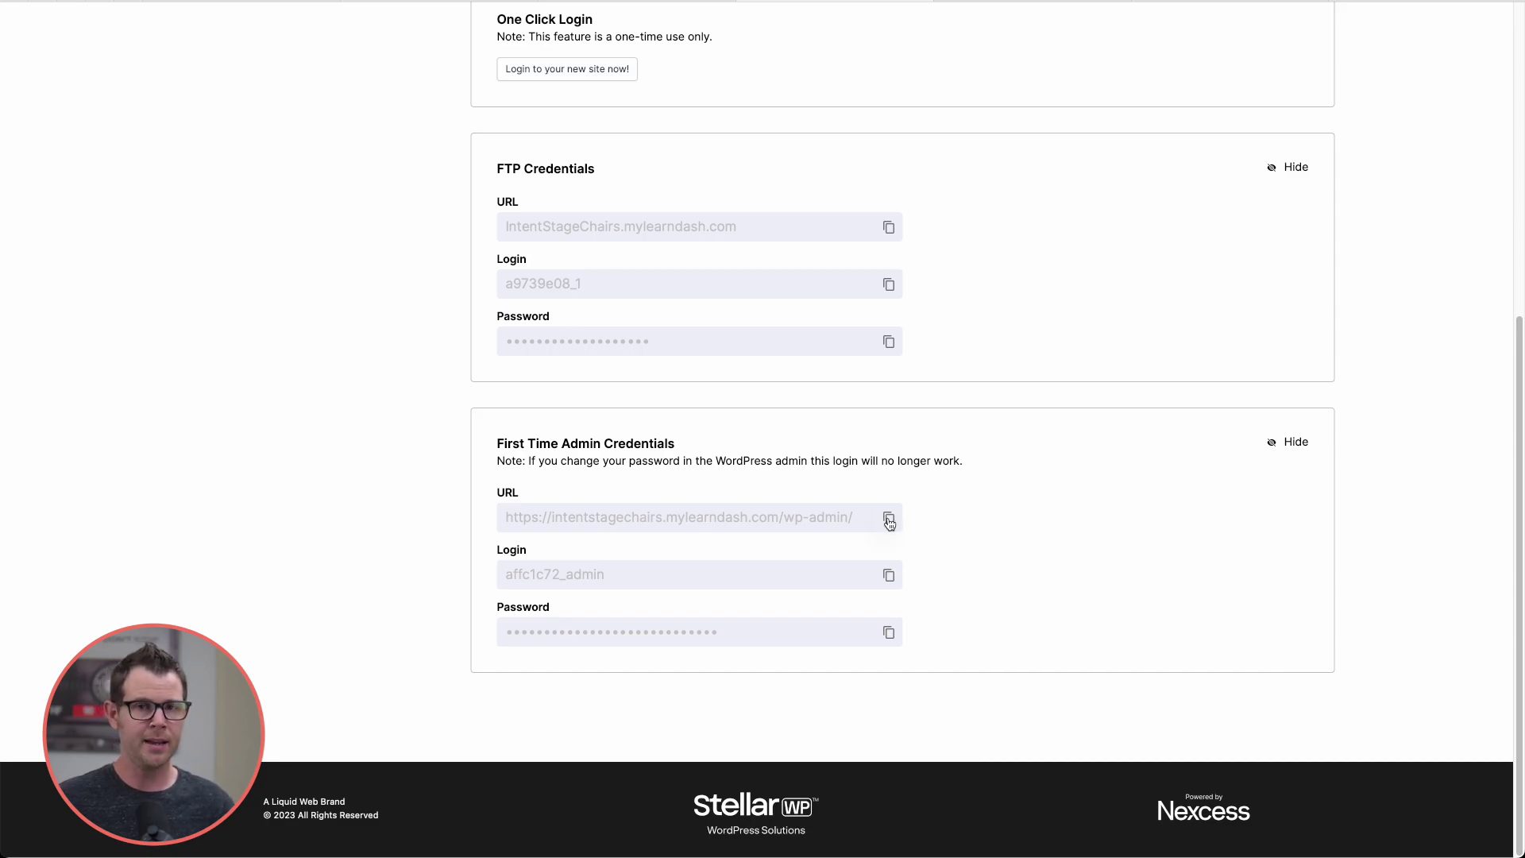
scroll(500, 331, "up", 2)
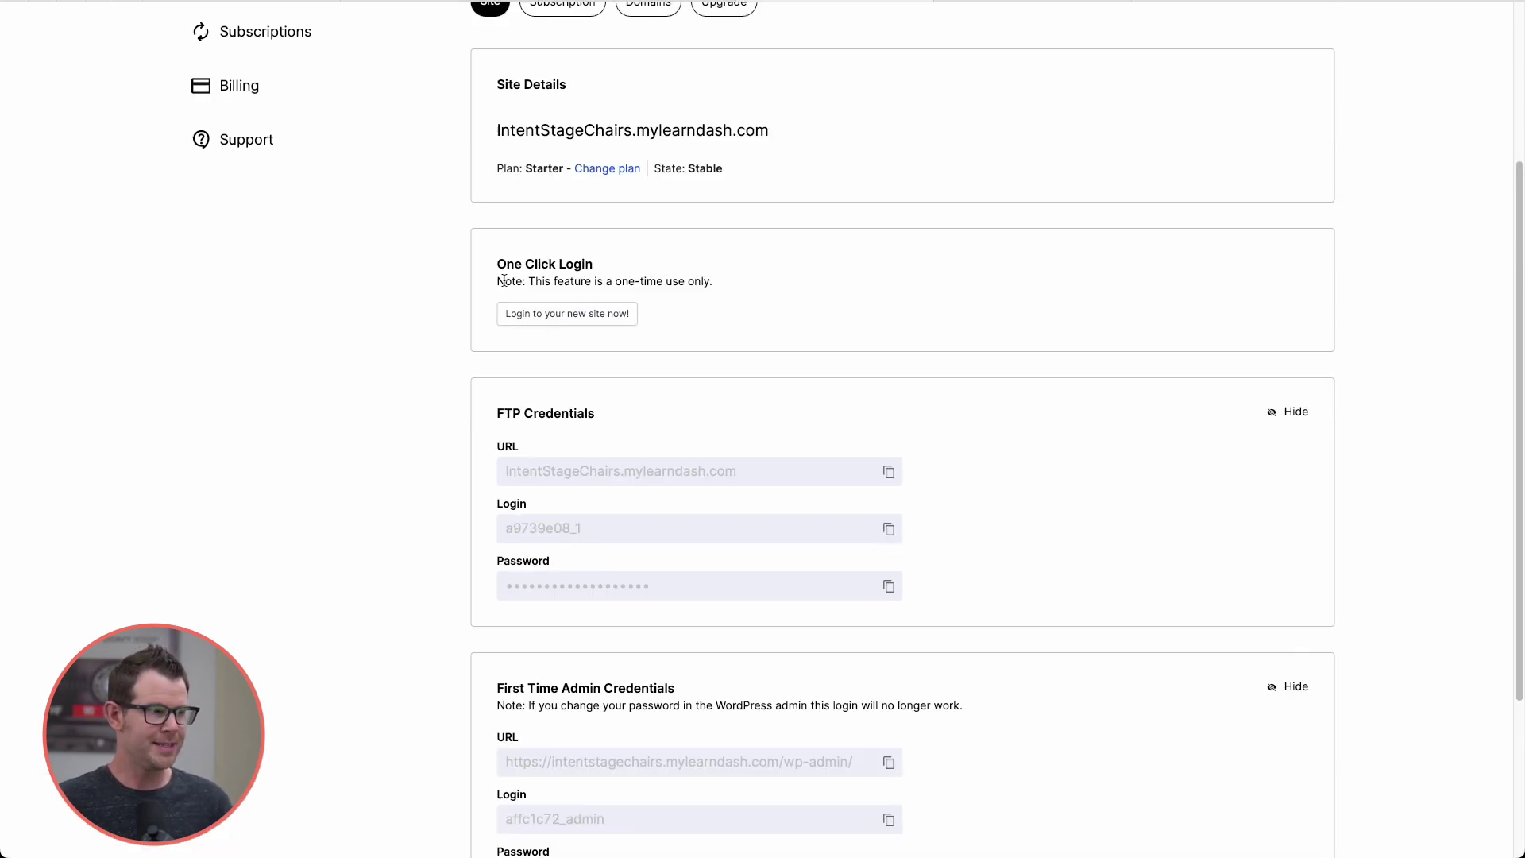
left_click(555, 317)
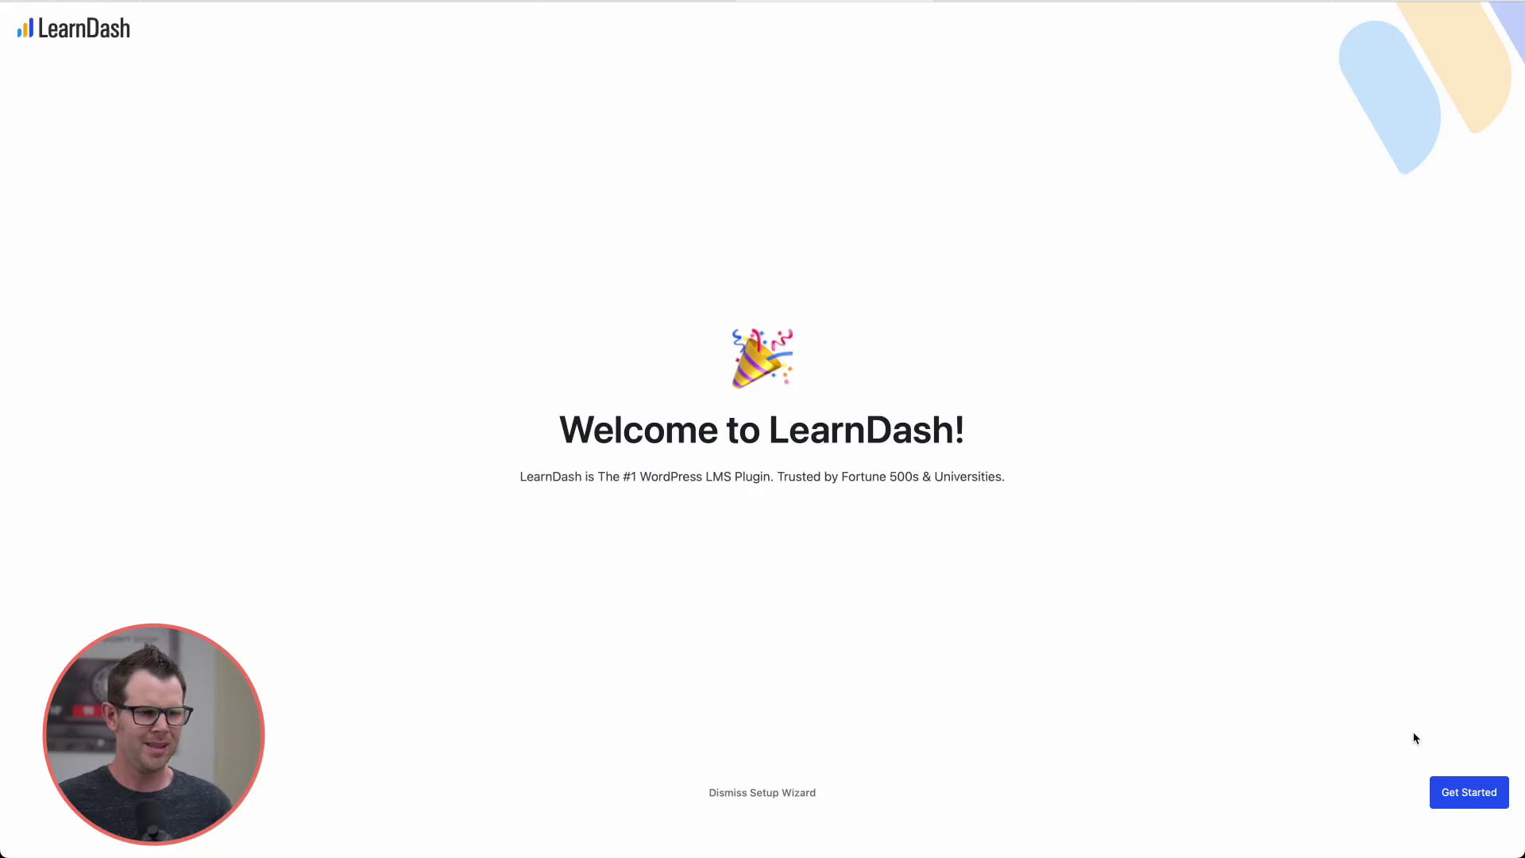
- Start the setup wizard and autofill the saved admin username and password
left_click(1472, 787)
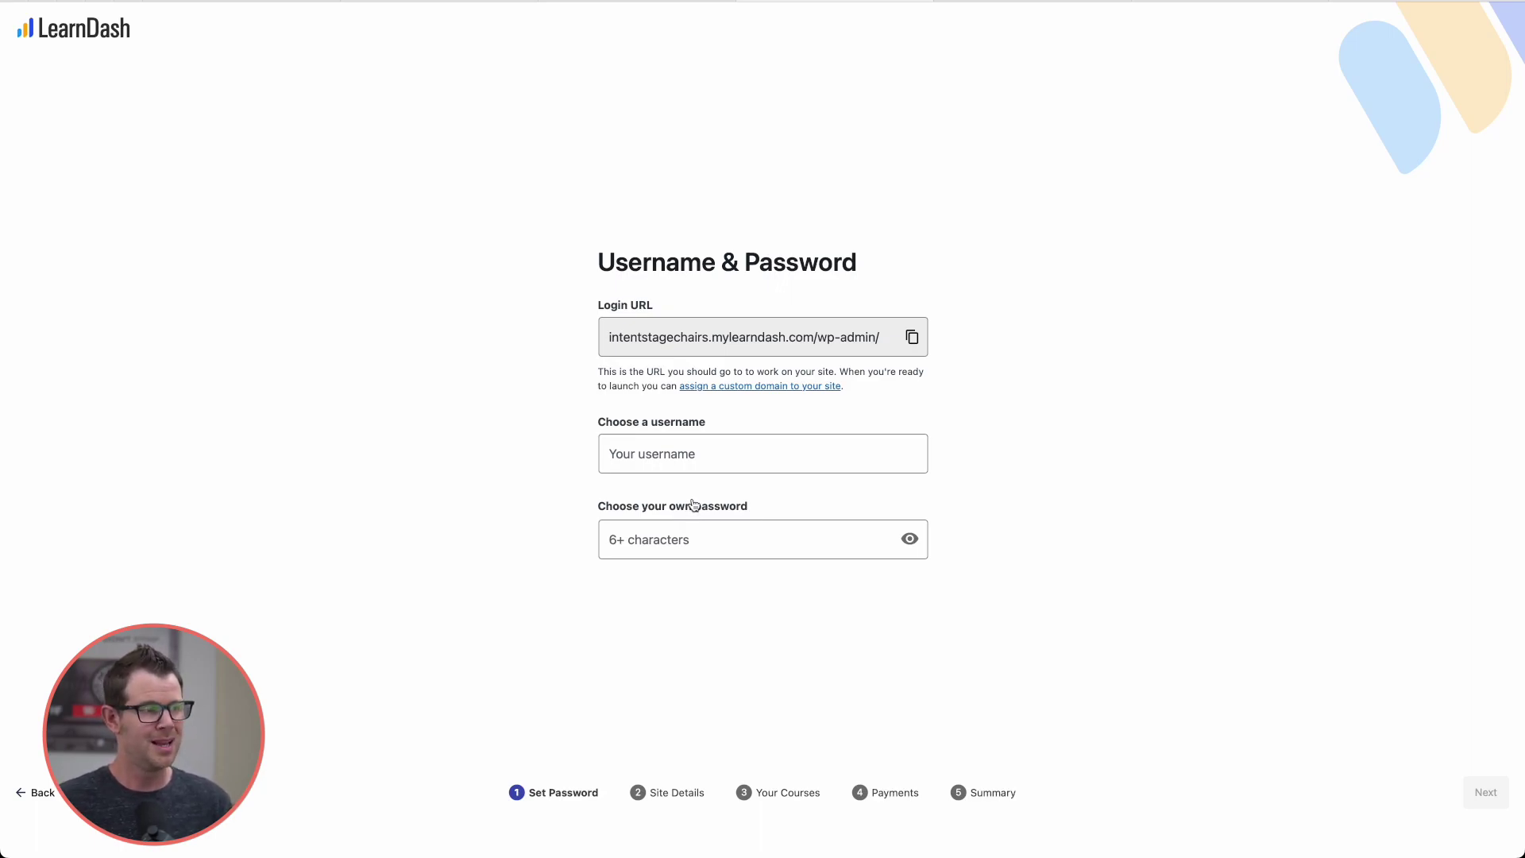
left_click(729, 458)
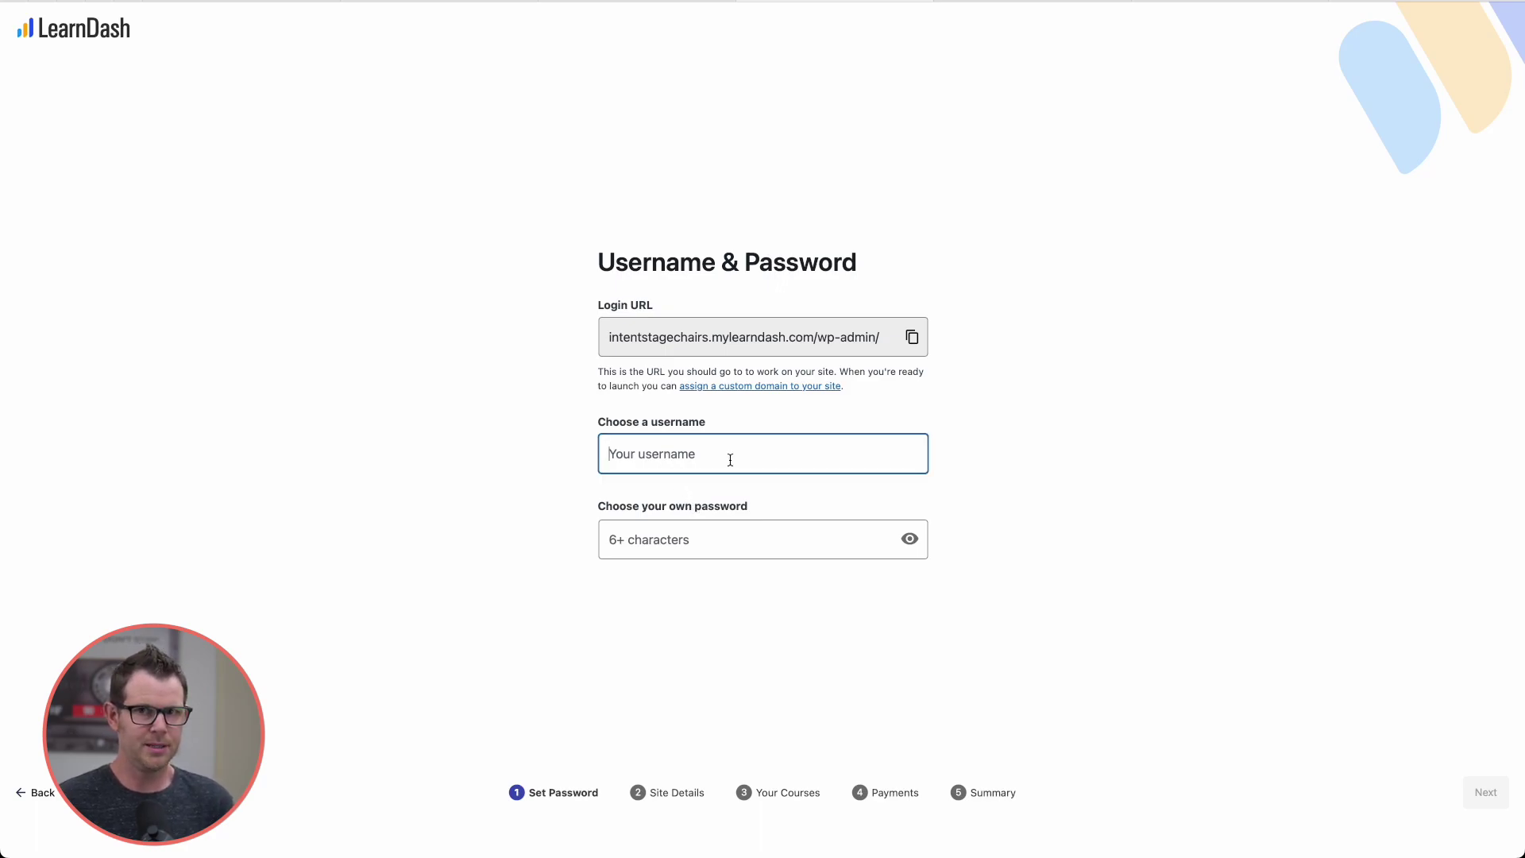
left_click(667, 501)
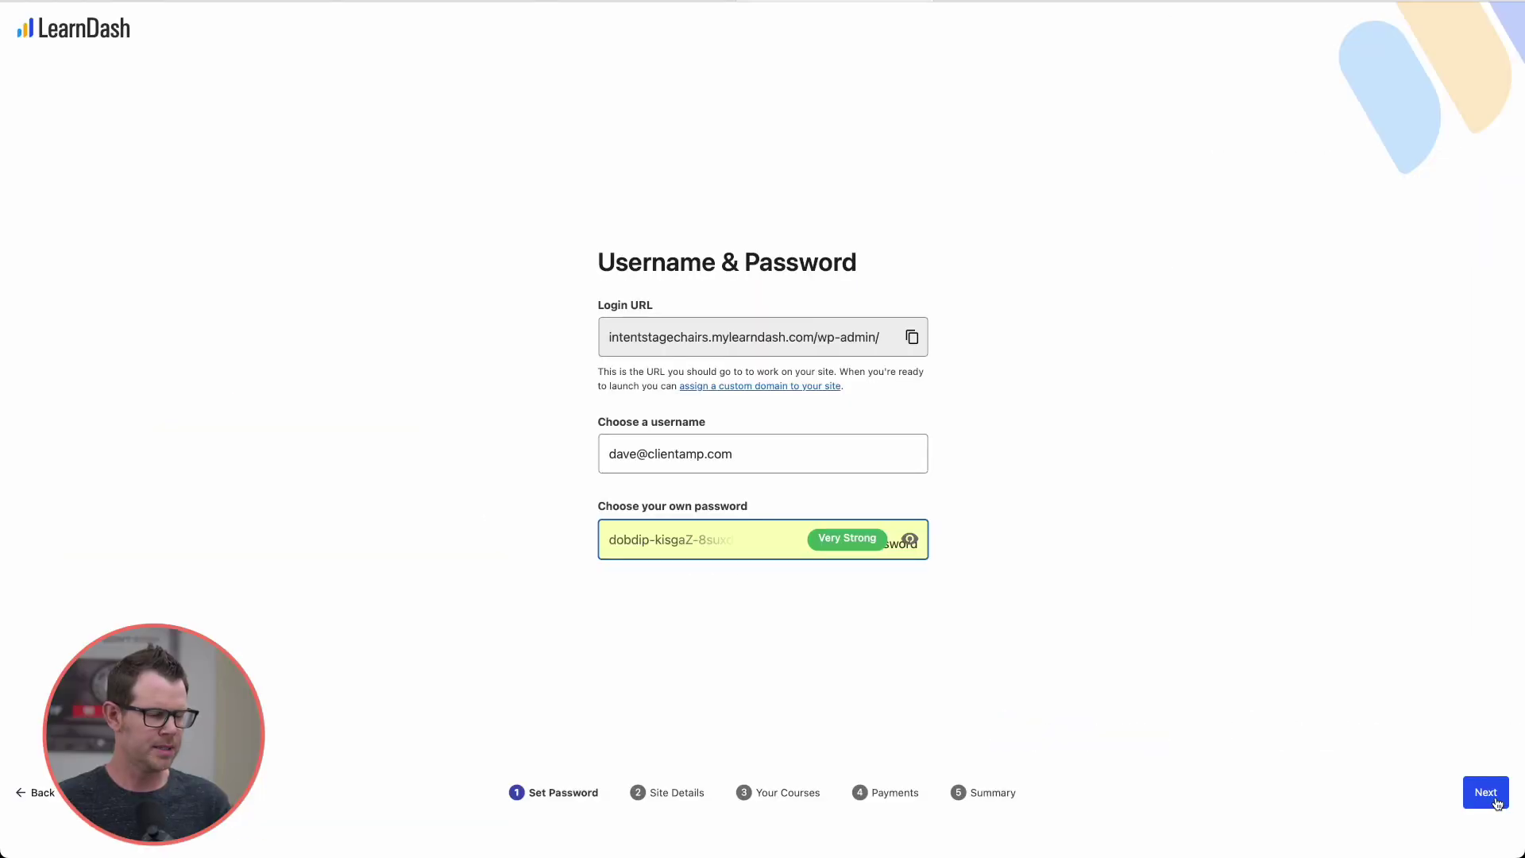
left_click(1486, 793)
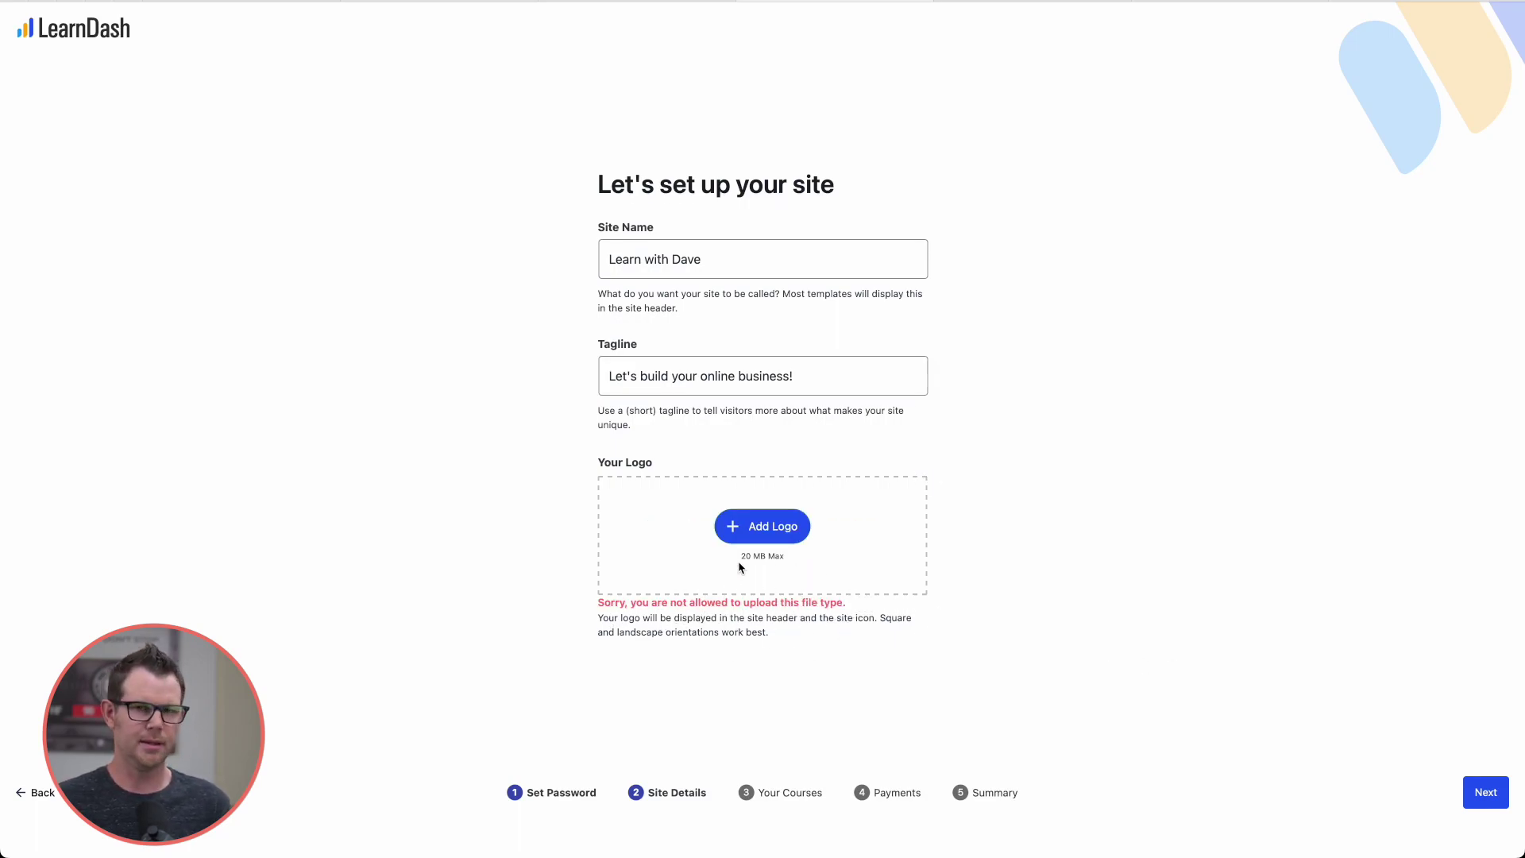
- Advance past the Site Details step to the courses step
left_click(1486, 794)
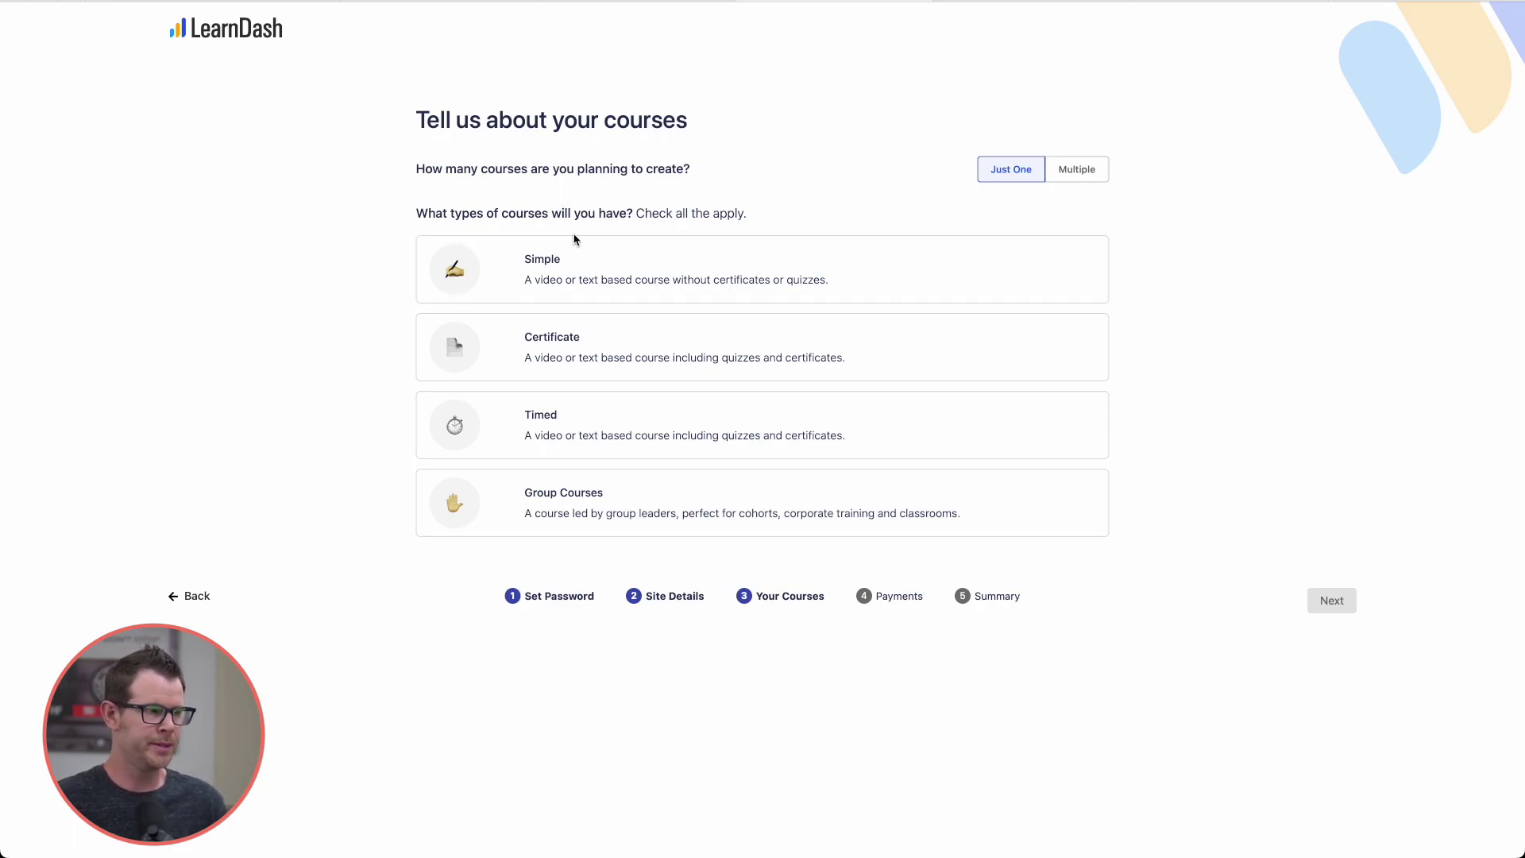
- Choose the Simple course type, then answer No to charging for courses
left_click(606, 284)
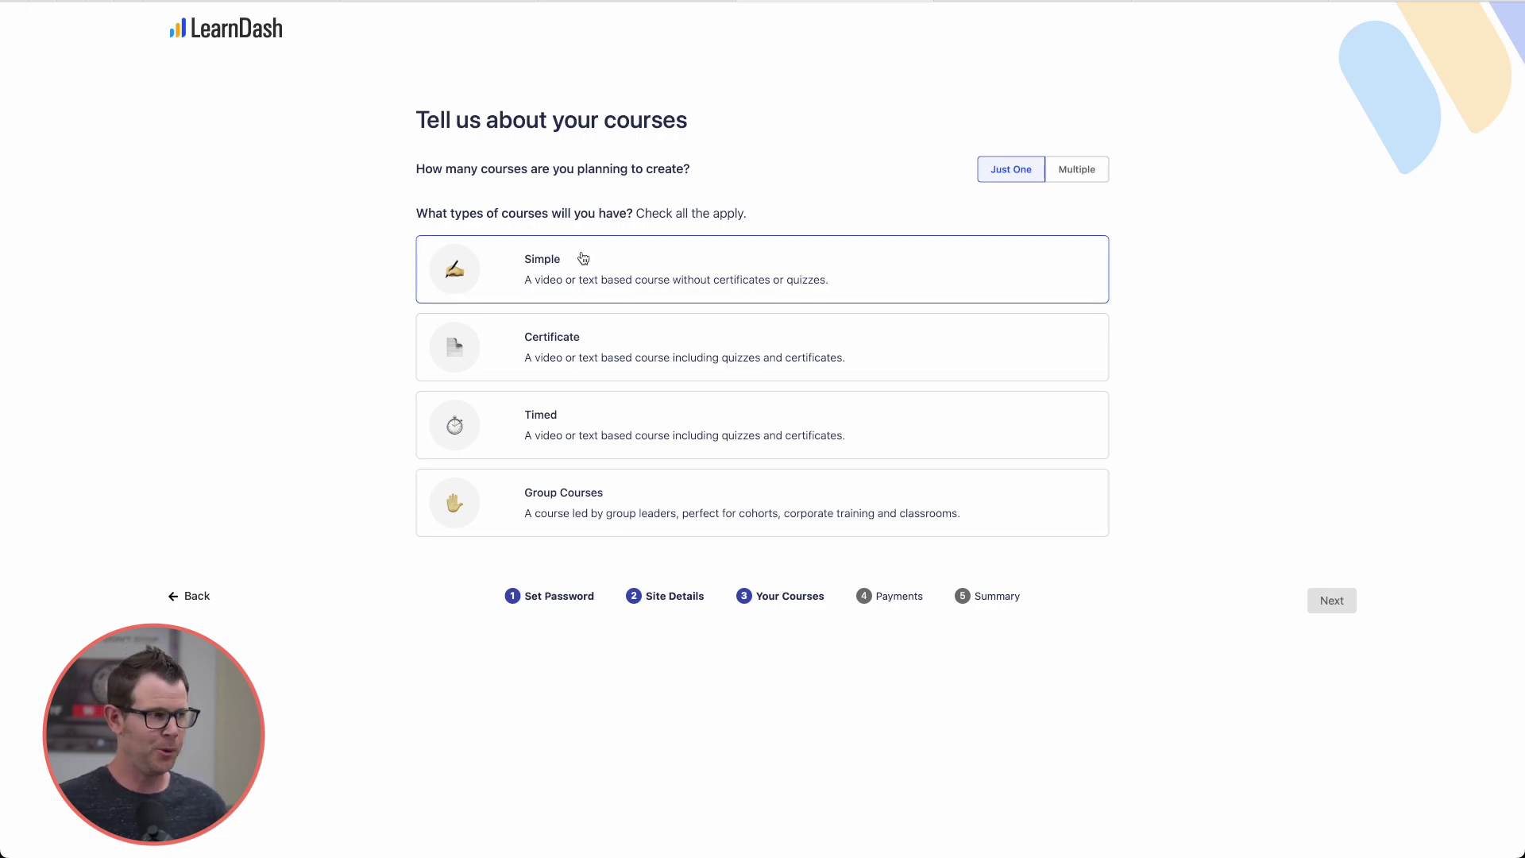
left_click(579, 258)
left_click(1330, 600)
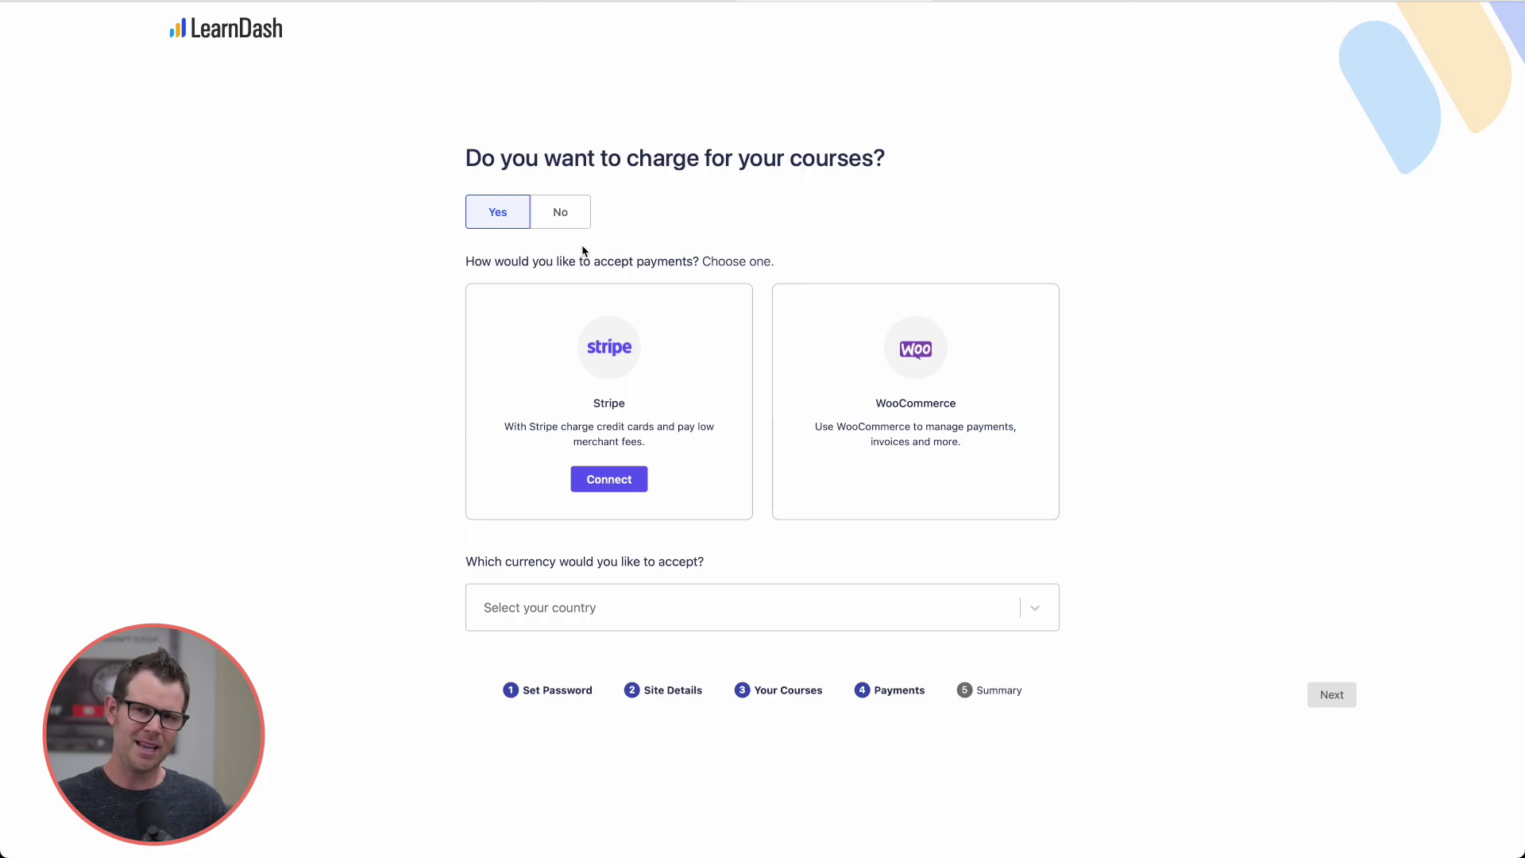
left_click(562, 219)
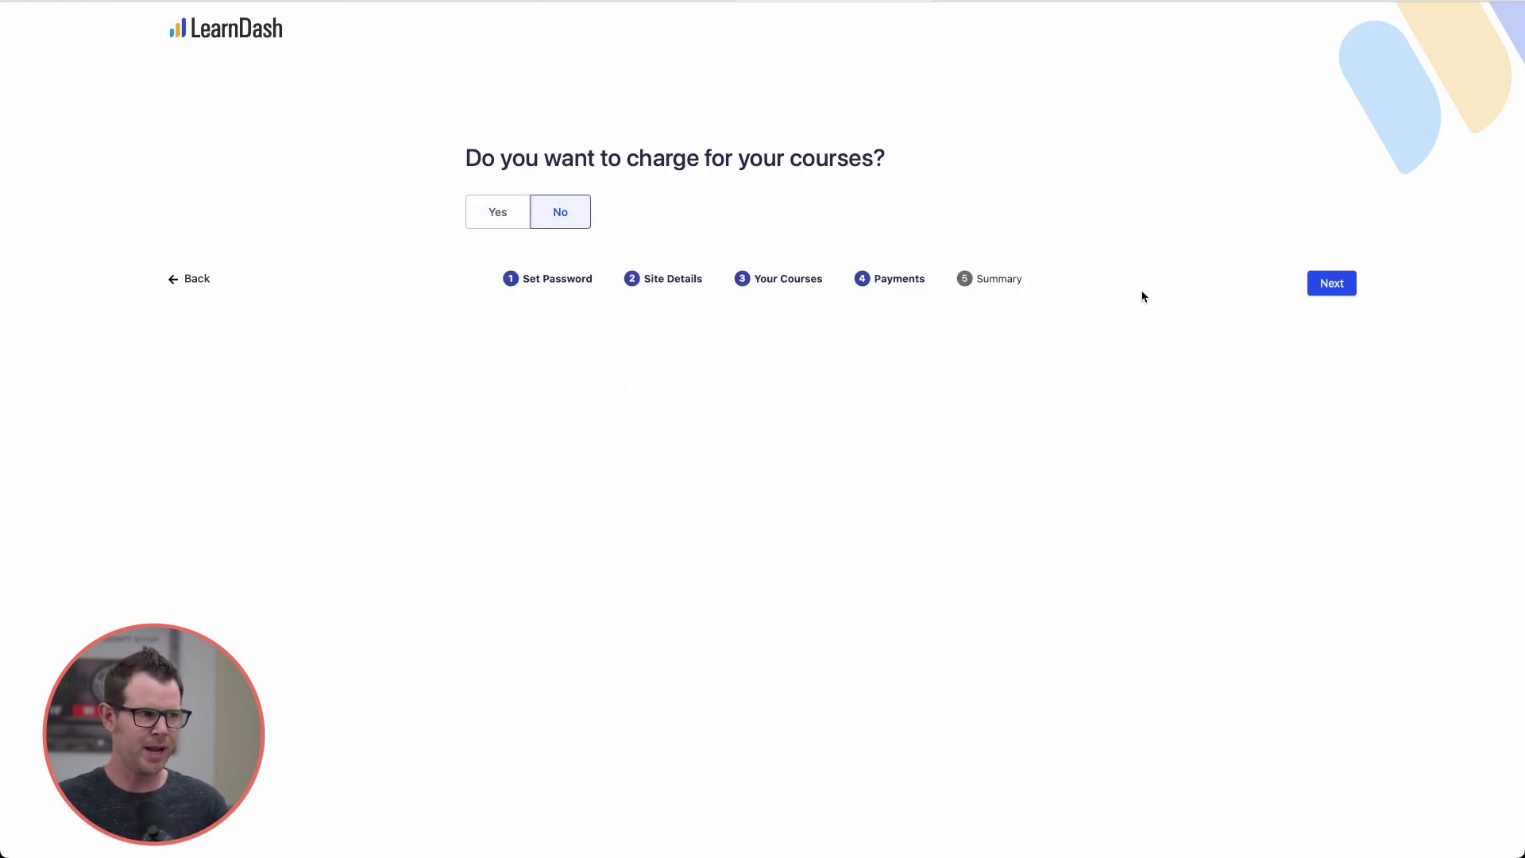
- Advance the wizard to the Summary step
left_click(1330, 283)
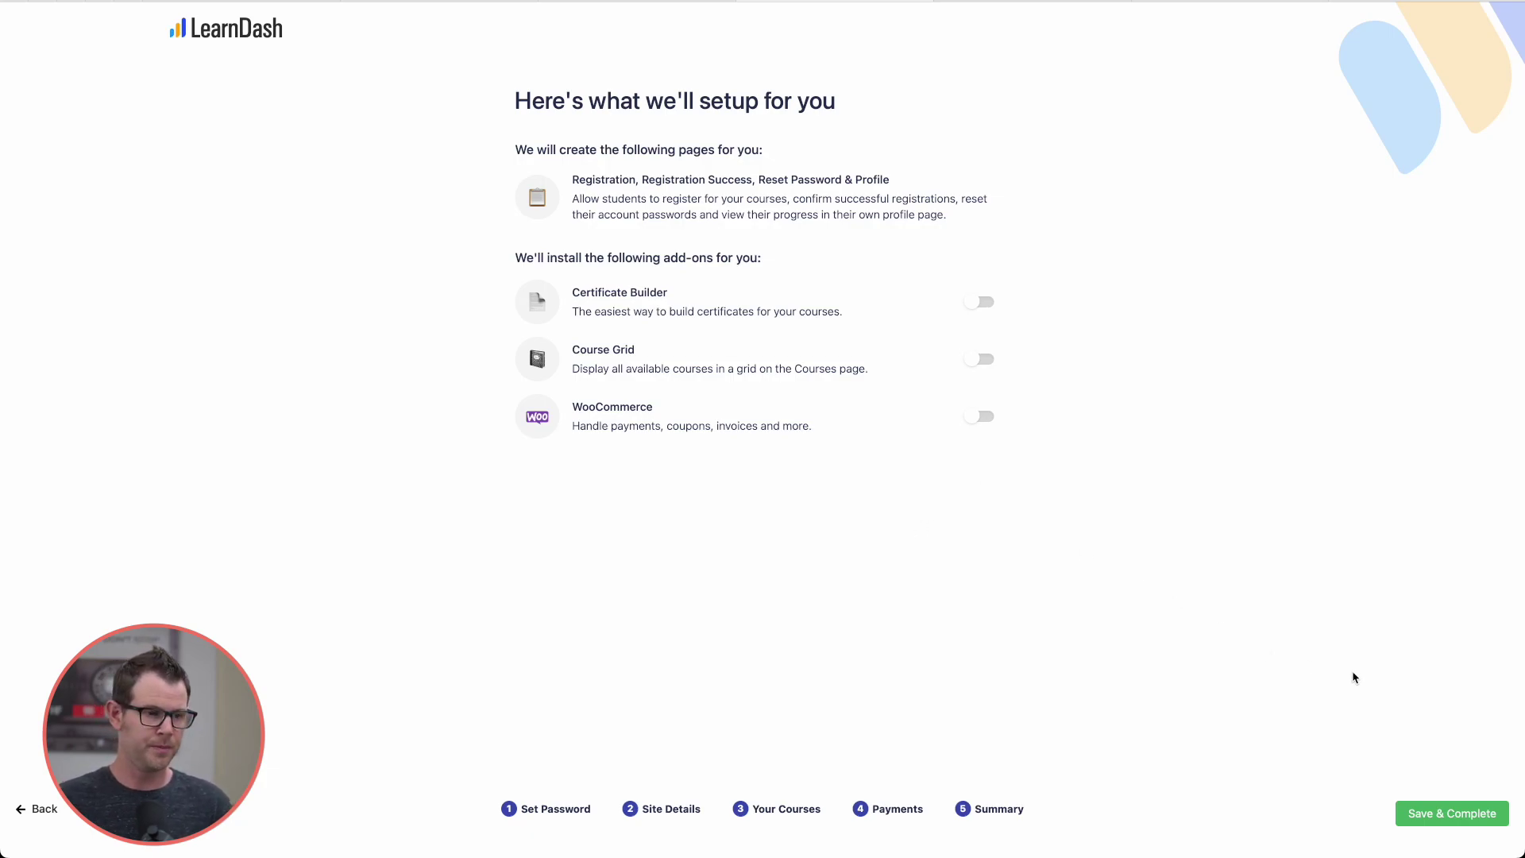
- Save and complete the setup wizard, then open Select A Starter Template
left_click(1452, 815)
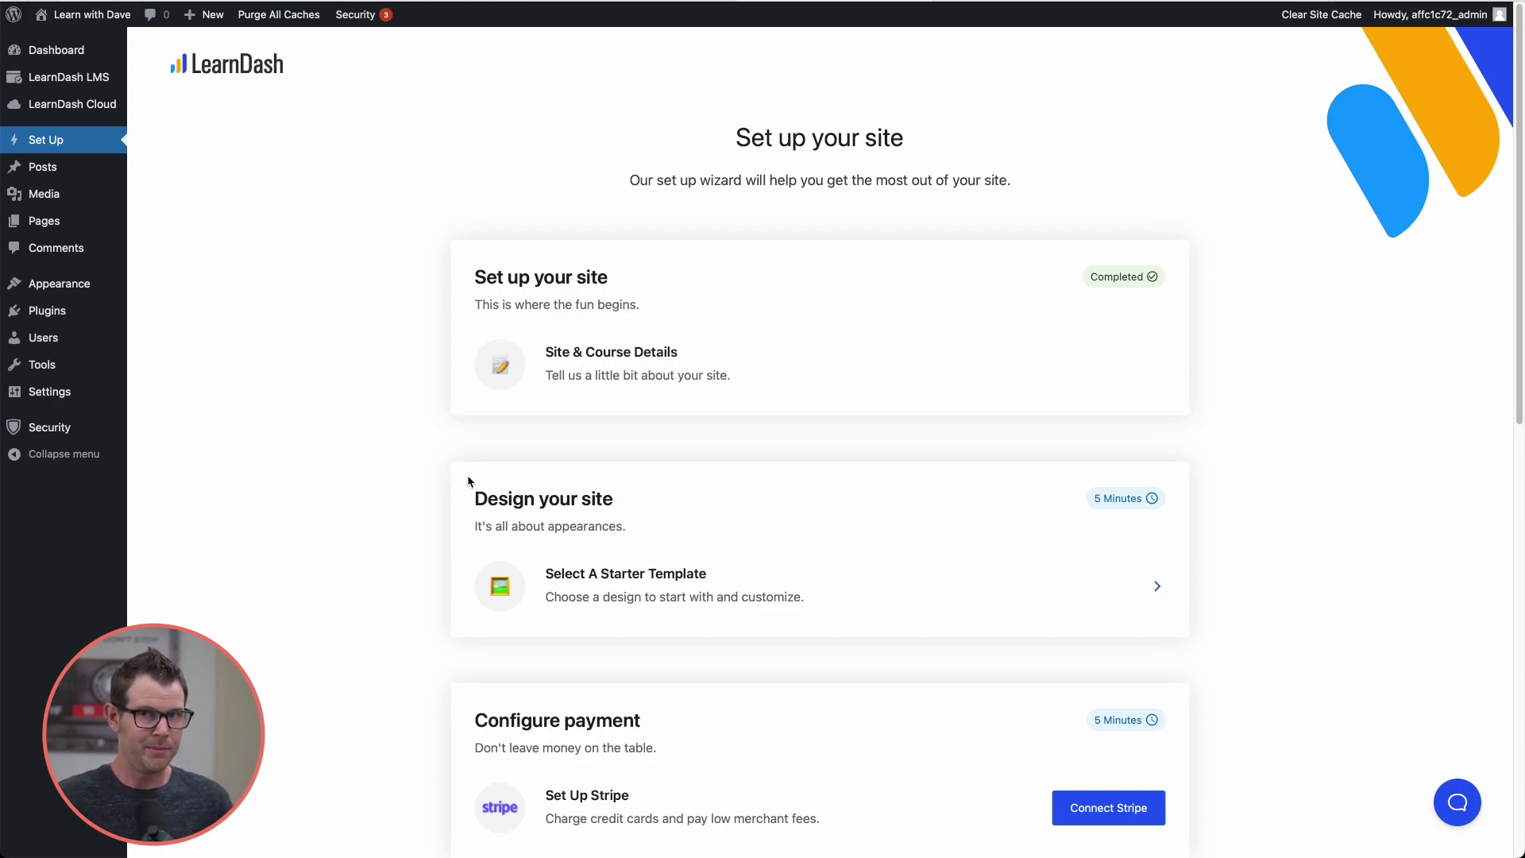
left_click(1154, 585)
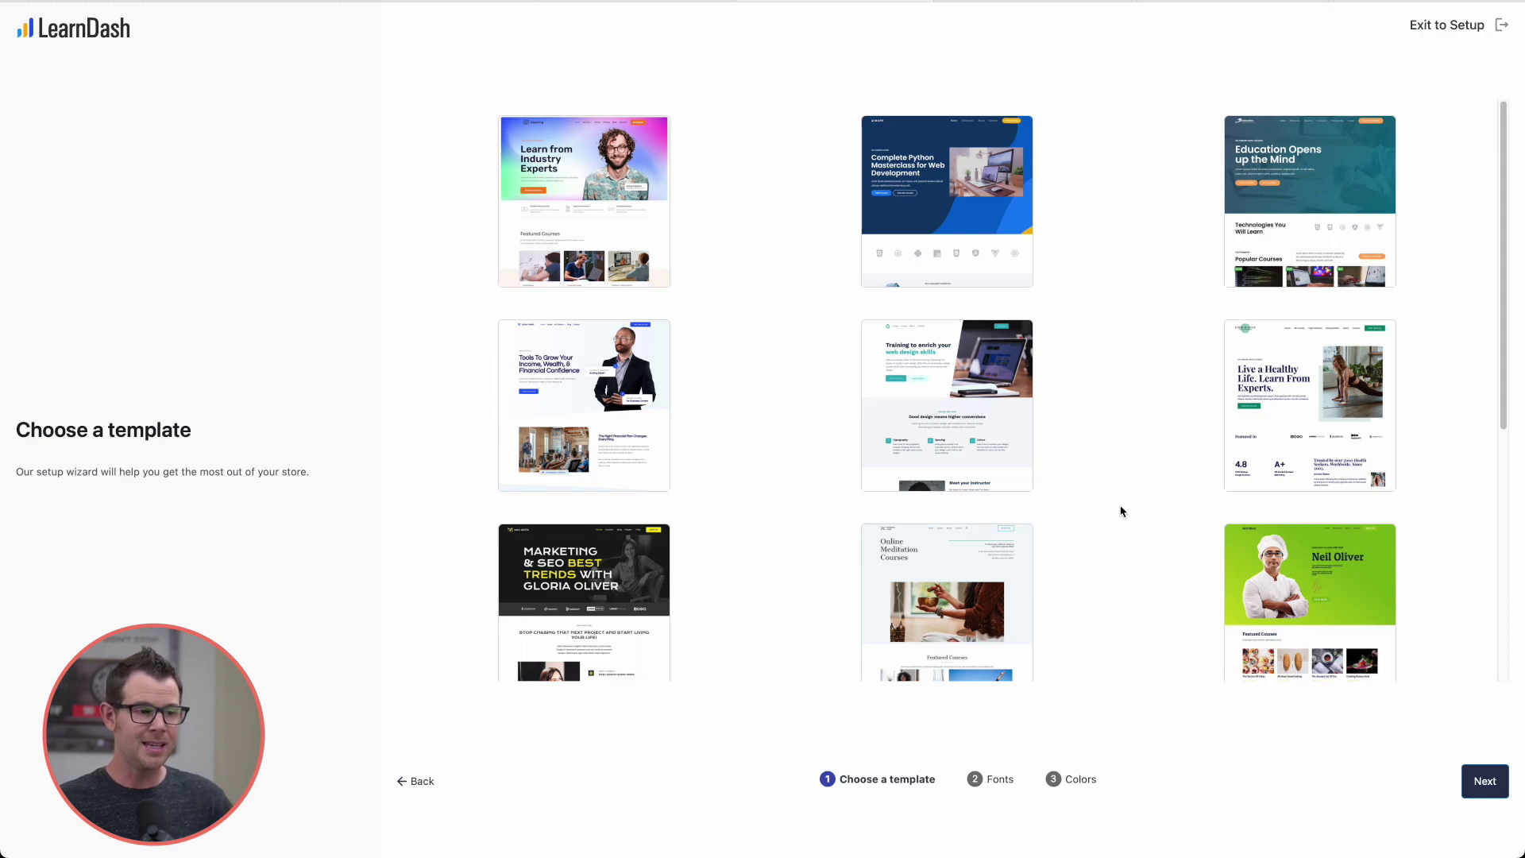
scroll(1120, 510, "down", 2)
scroll(1120, 510, "down", 1)
scroll(1119, 510, "down", 1)
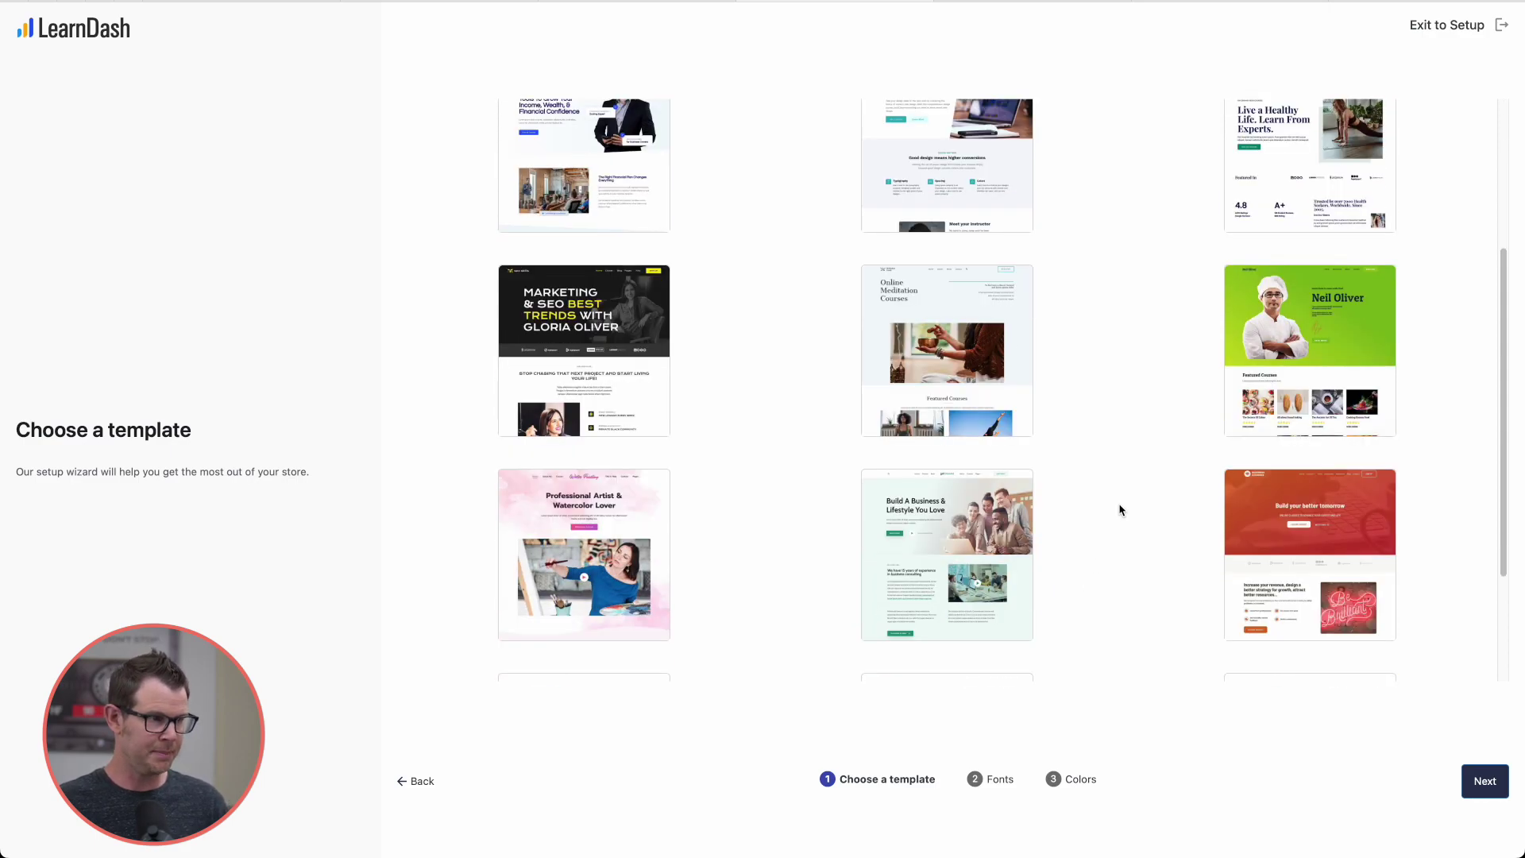
scroll(1120, 510, "down", 3)
scroll(663, 286, "up", 7)
mouse_move(584, 200)
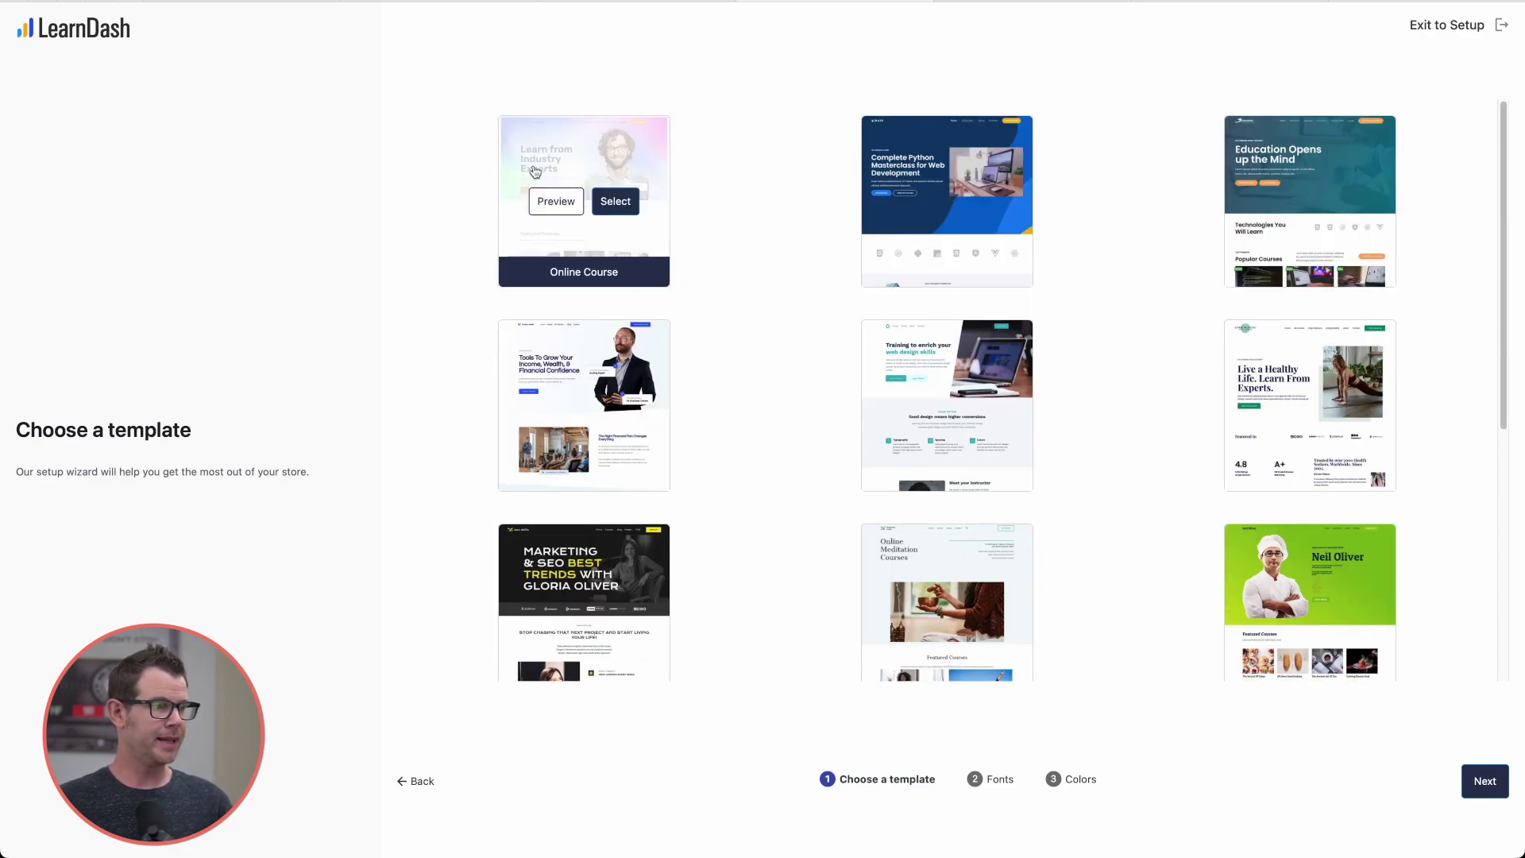
- Preview the Online Course template, then close the preview lightbox
left_click(557, 202)
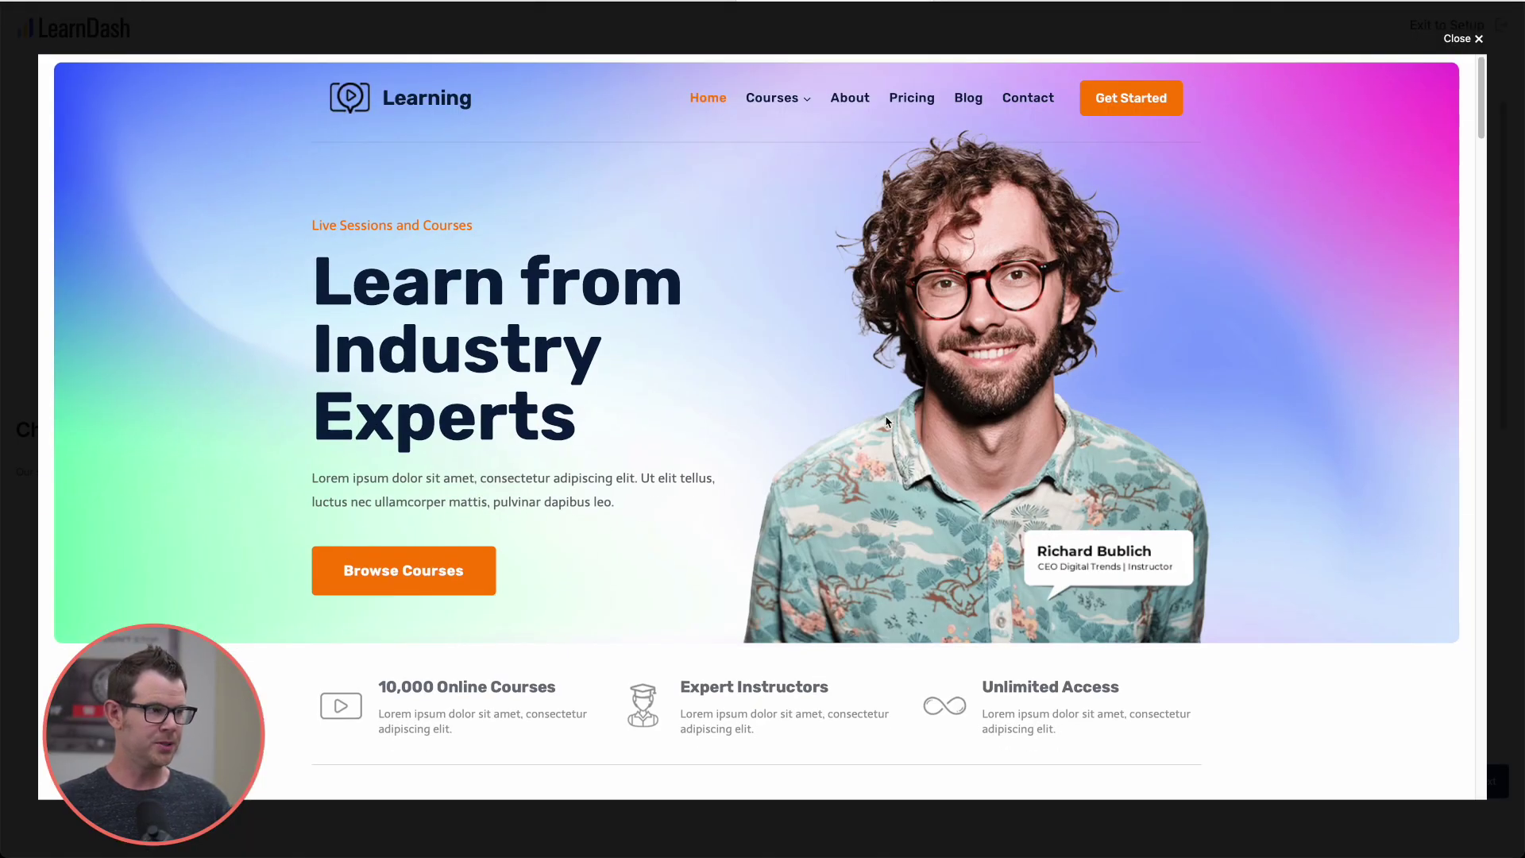
scroll(863, 425, "down", 1)
scroll(863, 425, "down", 2)
scroll(863, 425, "down", 3)
scroll(741, 442, "down", 1)
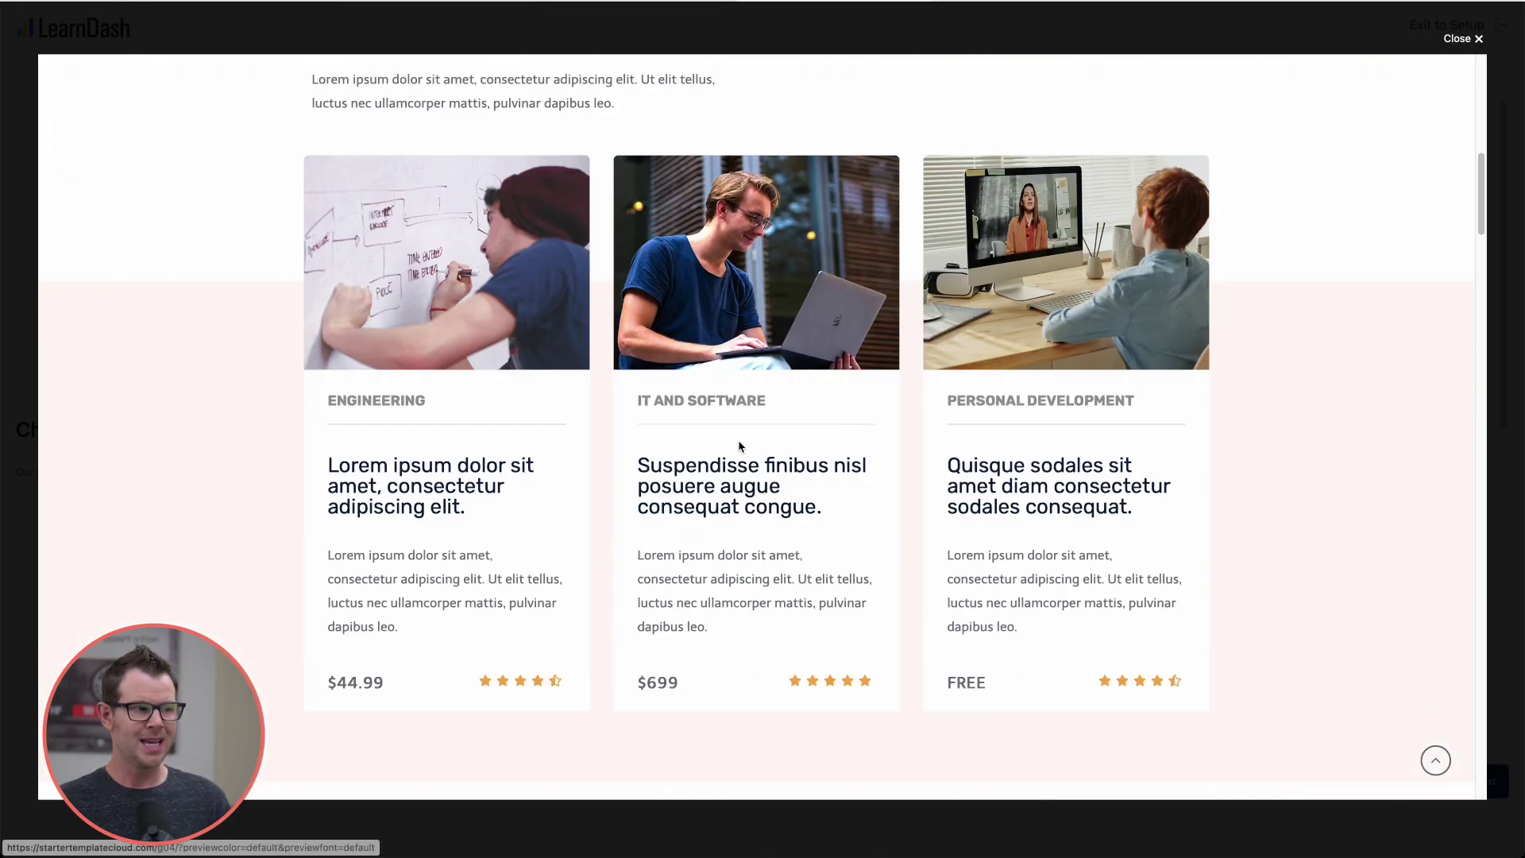
scroll(741, 496, "down", 1)
scroll(740, 496, "down", 1)
scroll(760, 471, "down", 3)
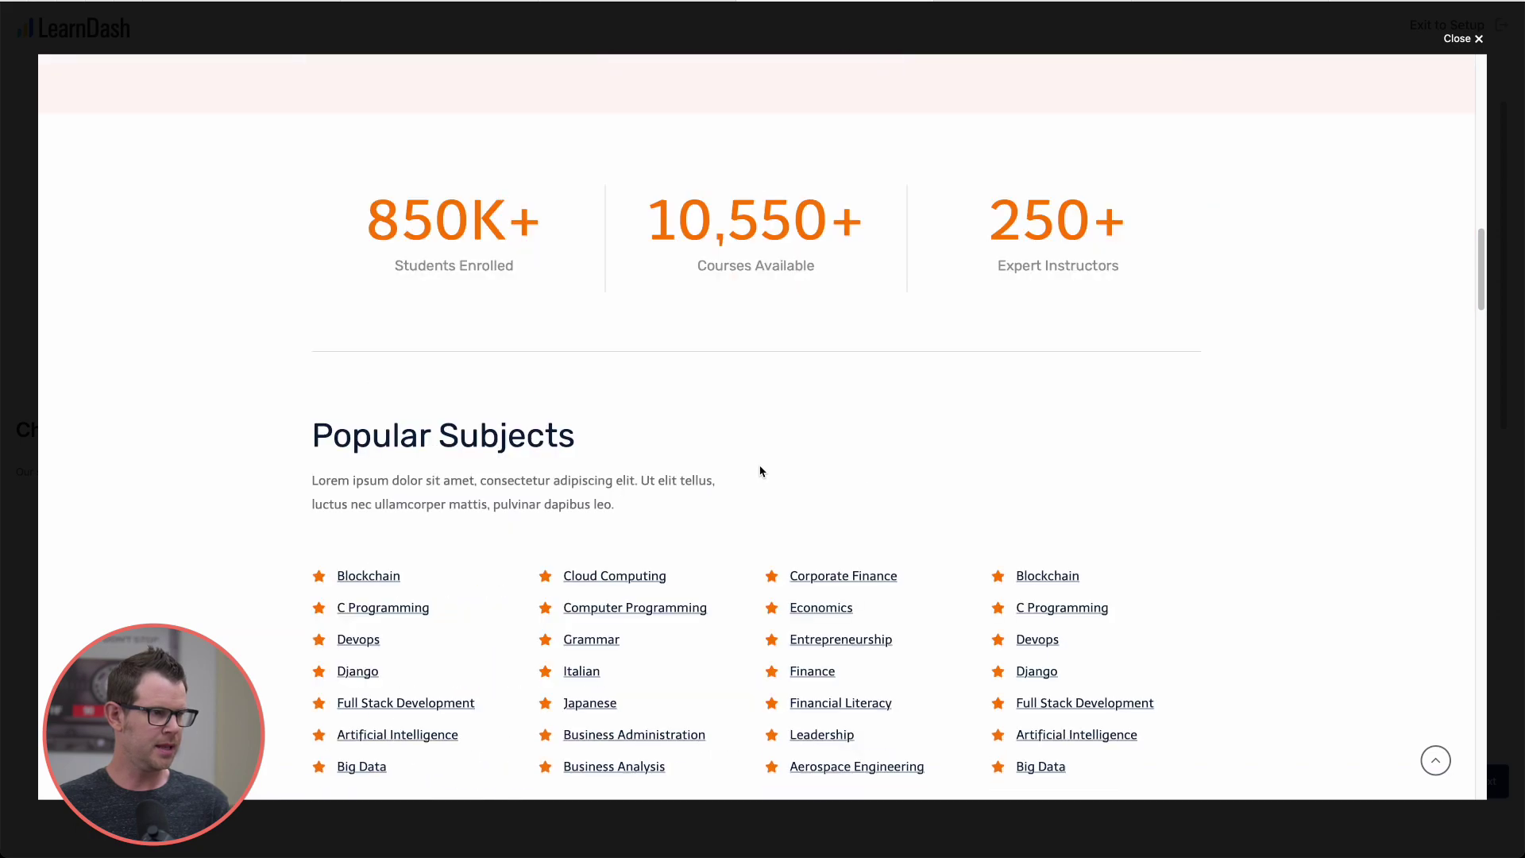
key("Escape")
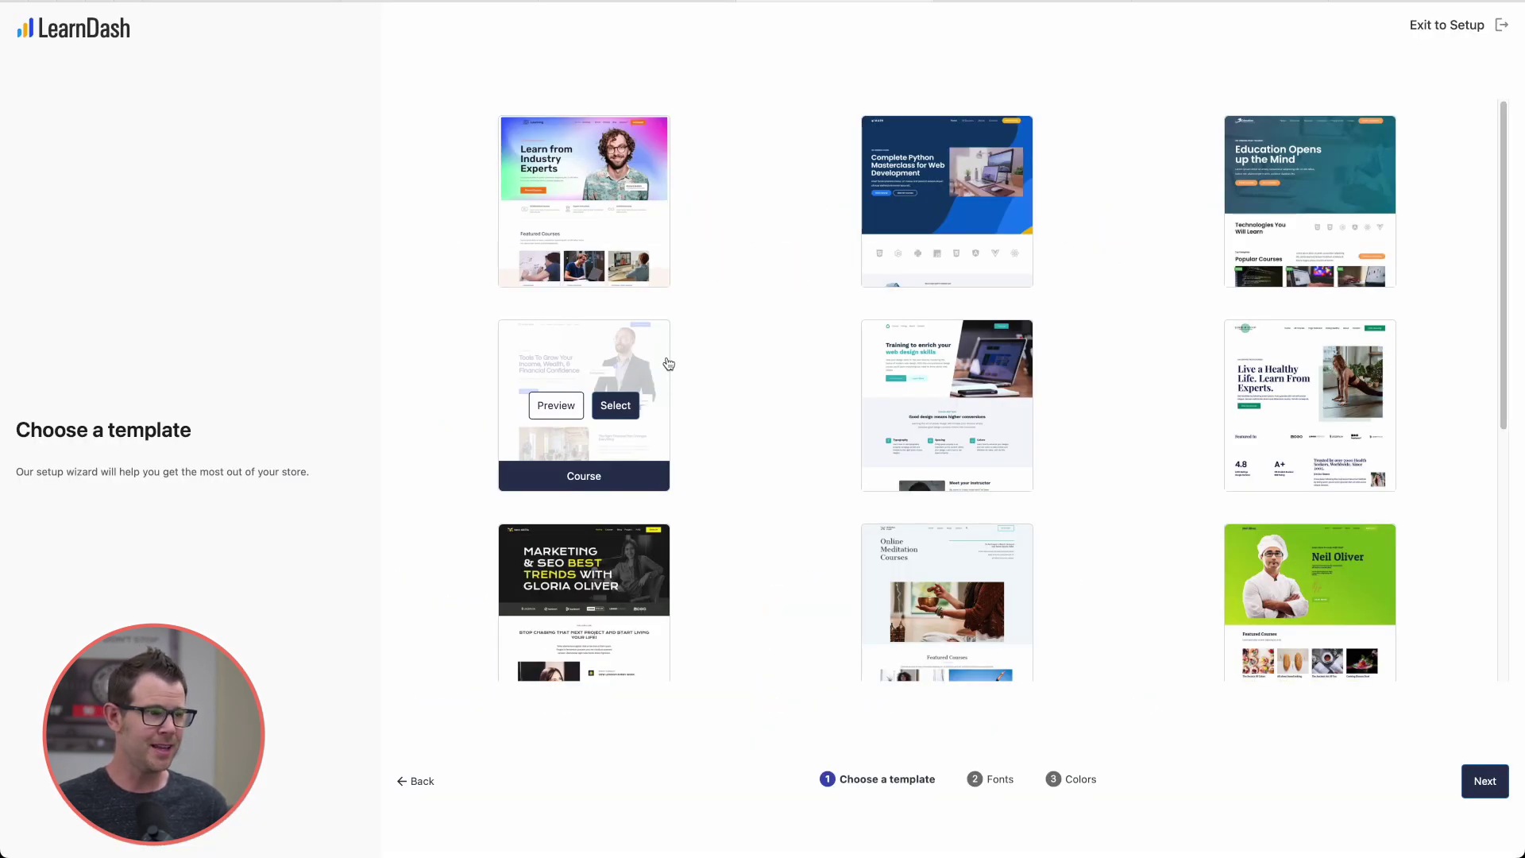
mouse_move(946, 201)
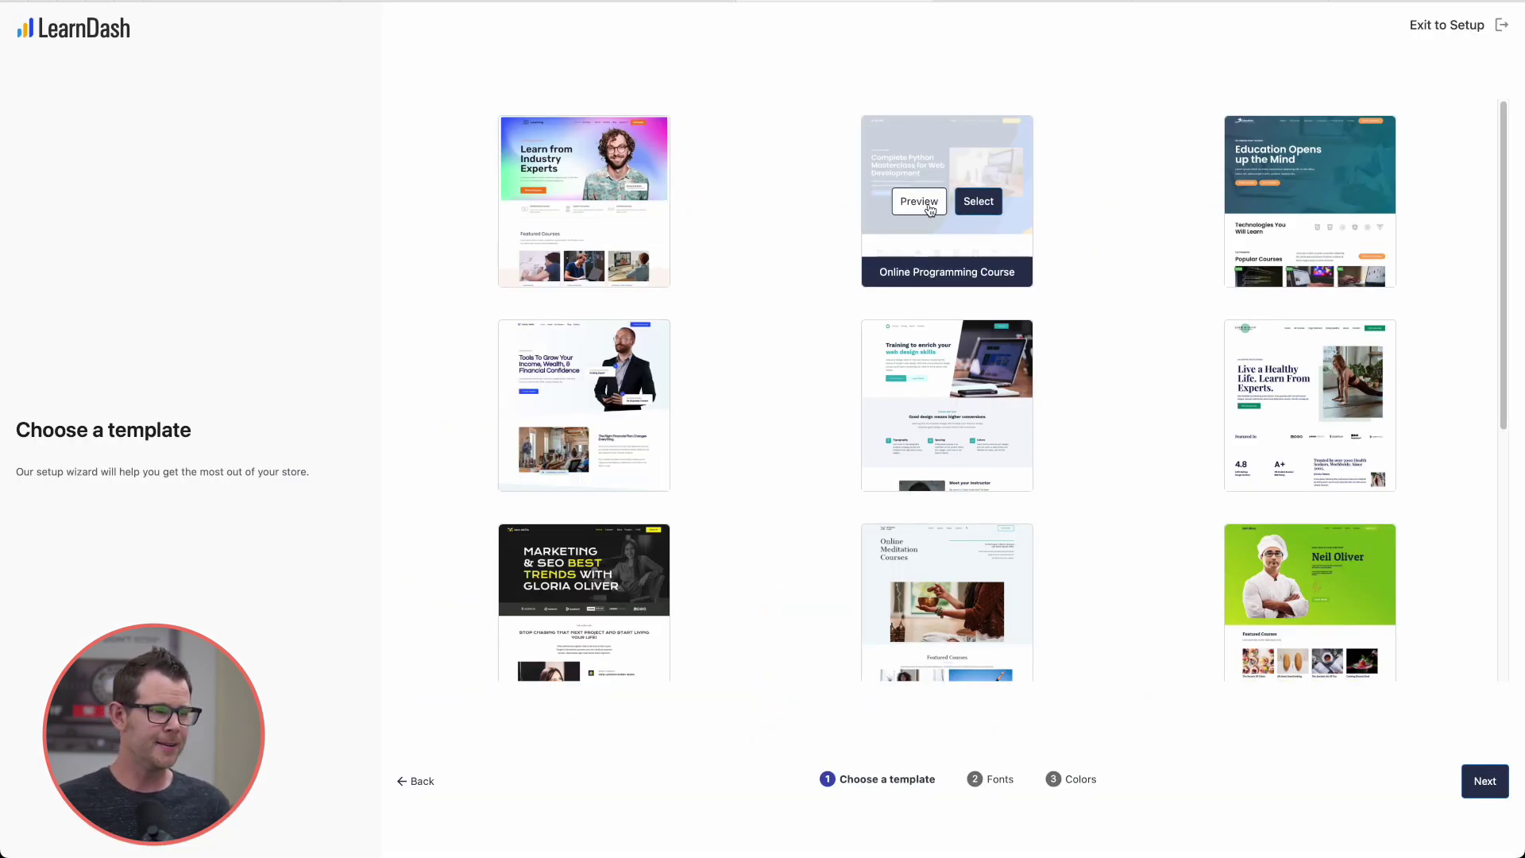
left_click(918, 201)
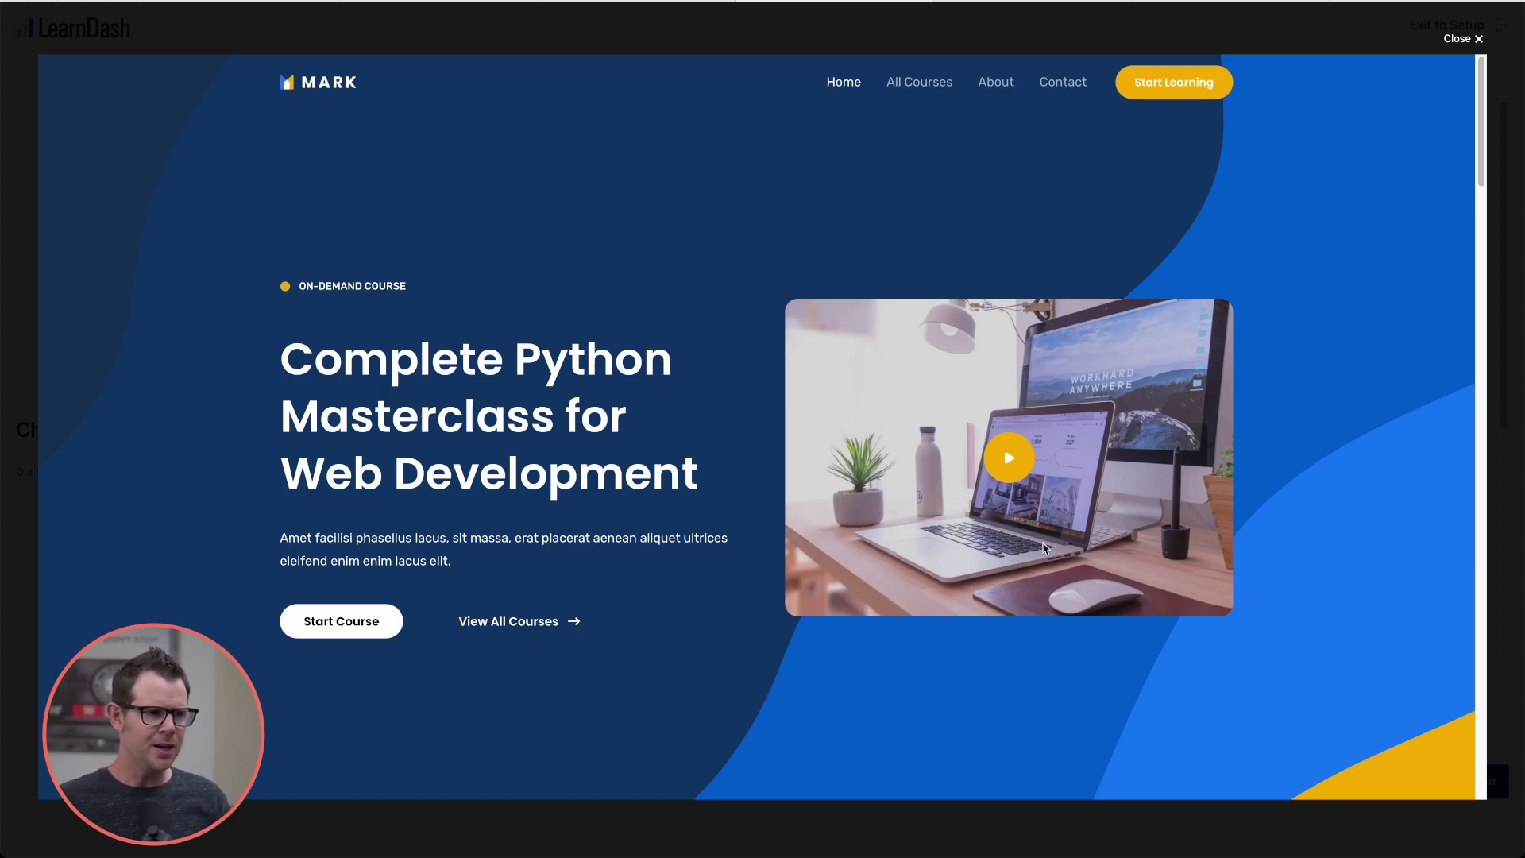
scroll(1043, 549, "down", 2)
scroll(1044, 548, "down", 4)
scroll(1044, 548, "down", 2)
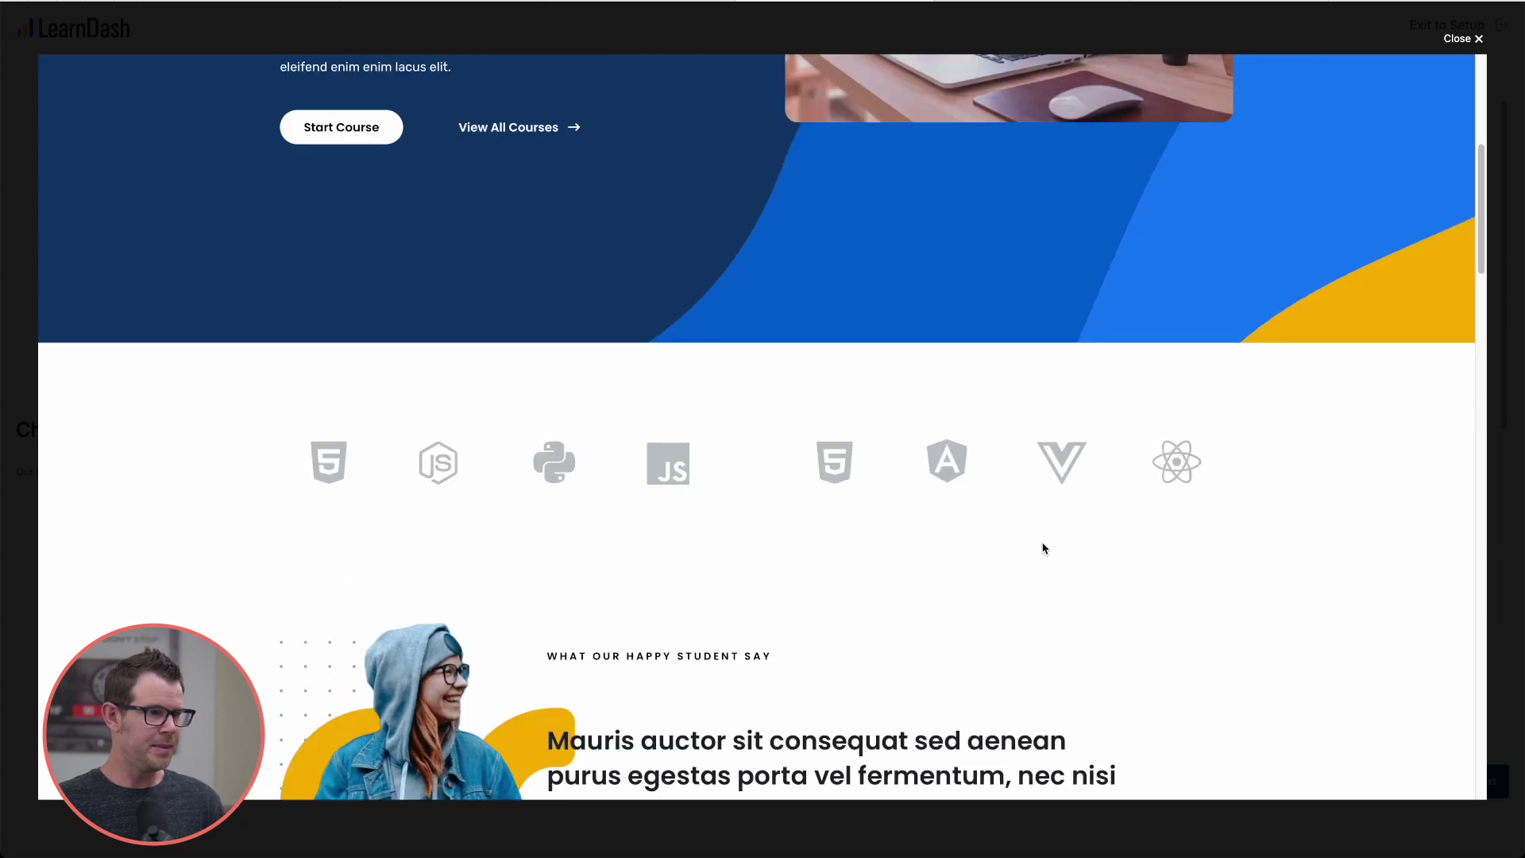
scroll(1044, 548, "down", 2)
scroll(1044, 549, "down", 3)
scroll(1043, 549, "down", 5)
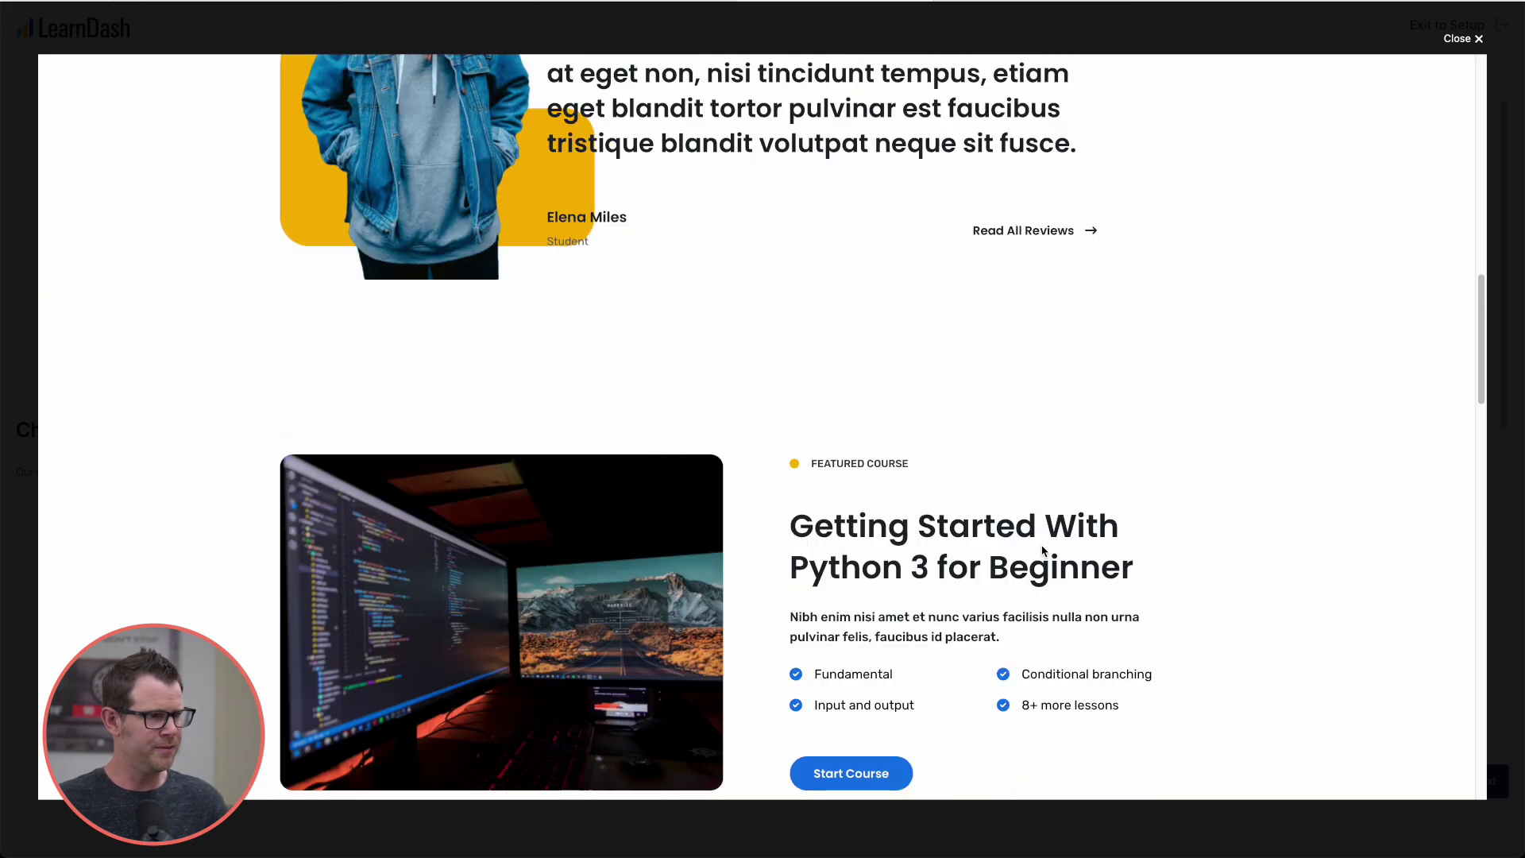
scroll(1043, 548, "down", 2)
scroll(1043, 548, "down", 2)
scroll(1043, 549, "down", 3)
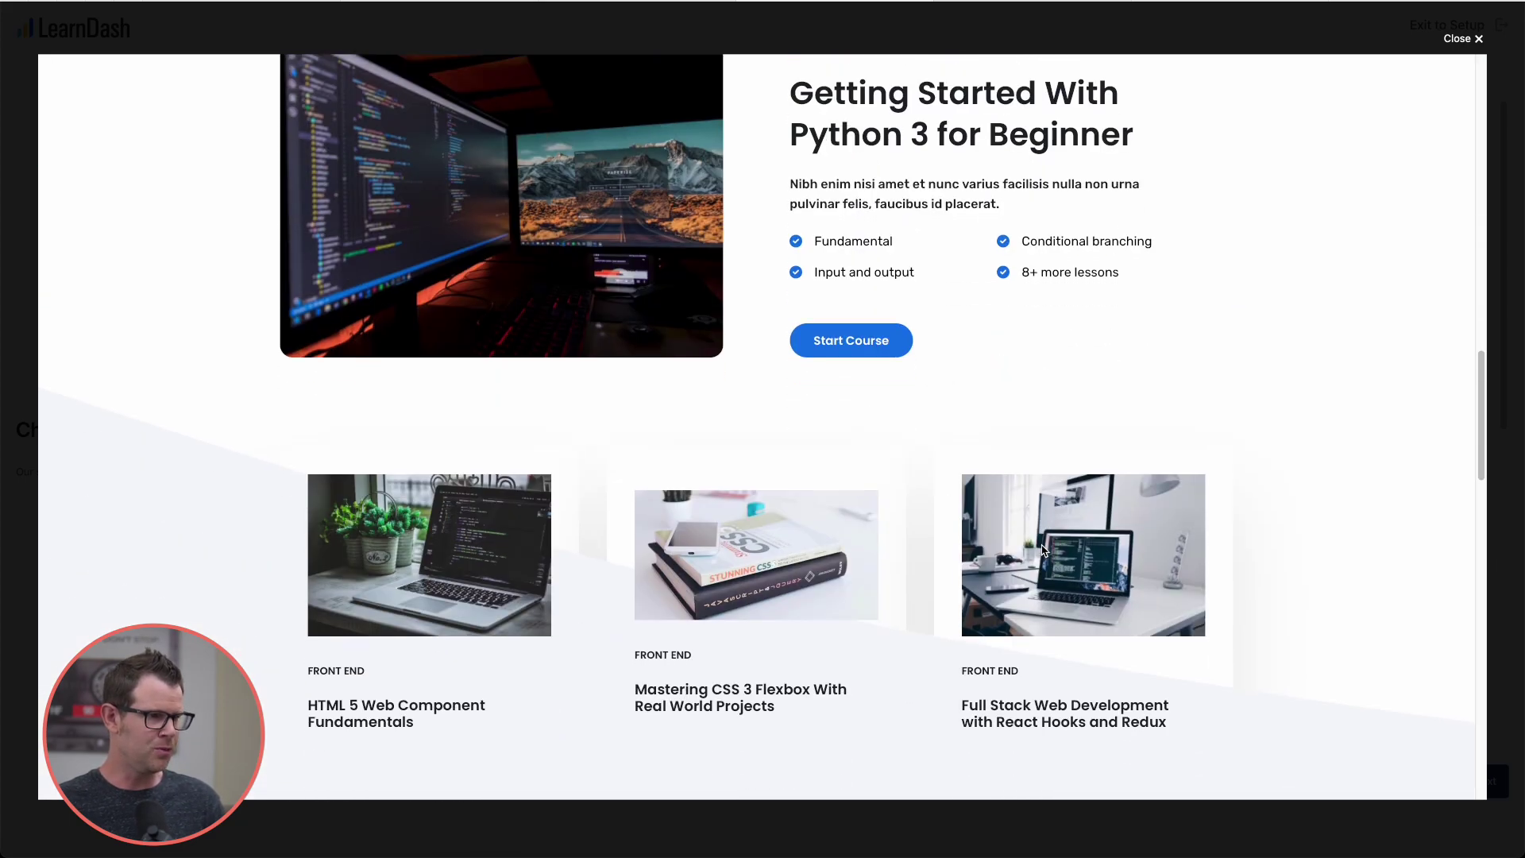
scroll(1044, 548, "down", 4)
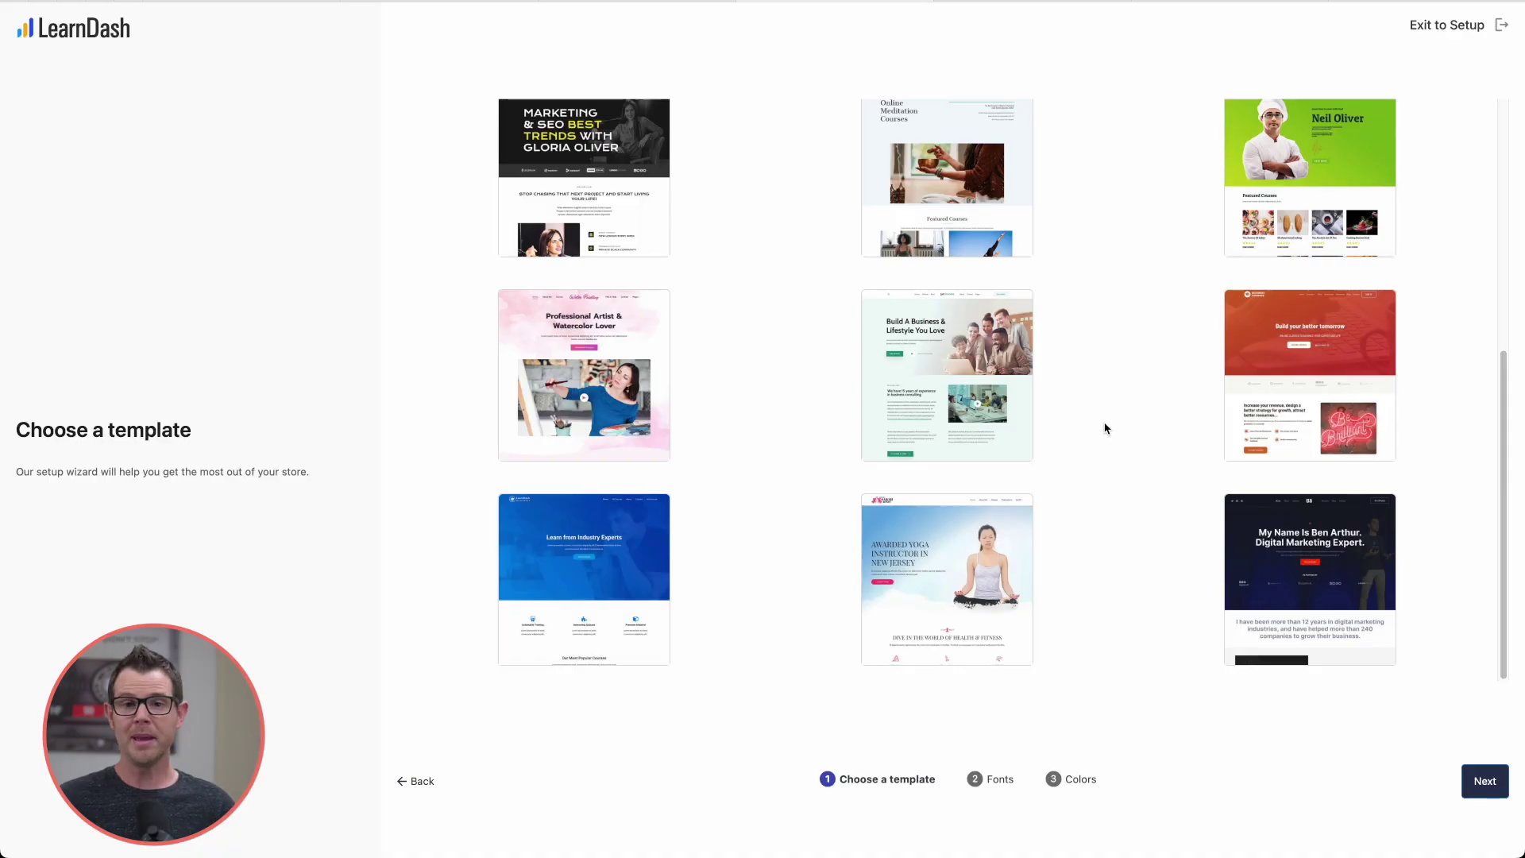
mouse_move(946, 561)
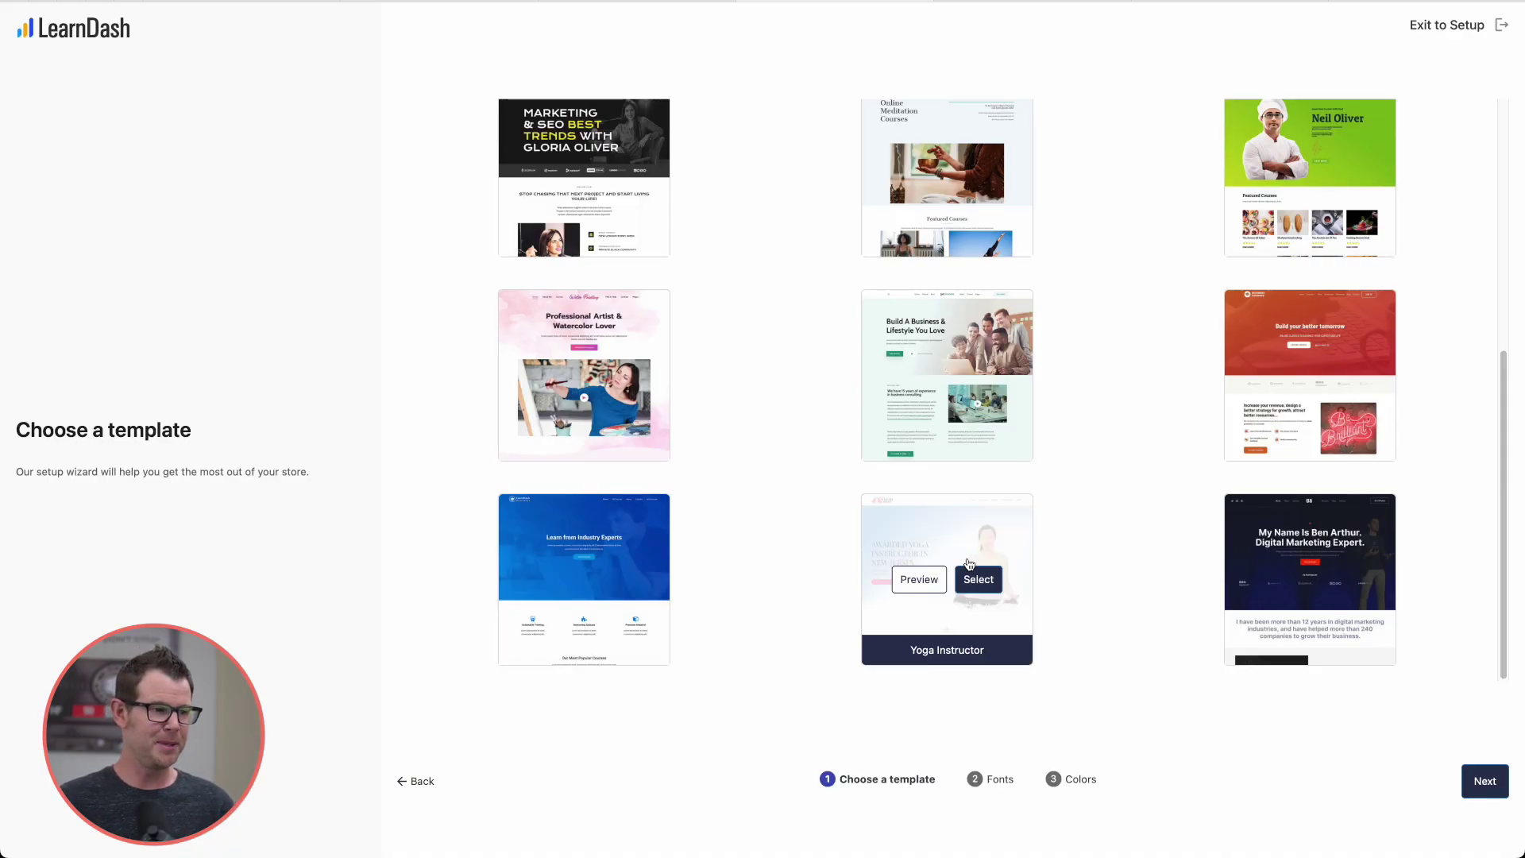
left_click(920, 577)
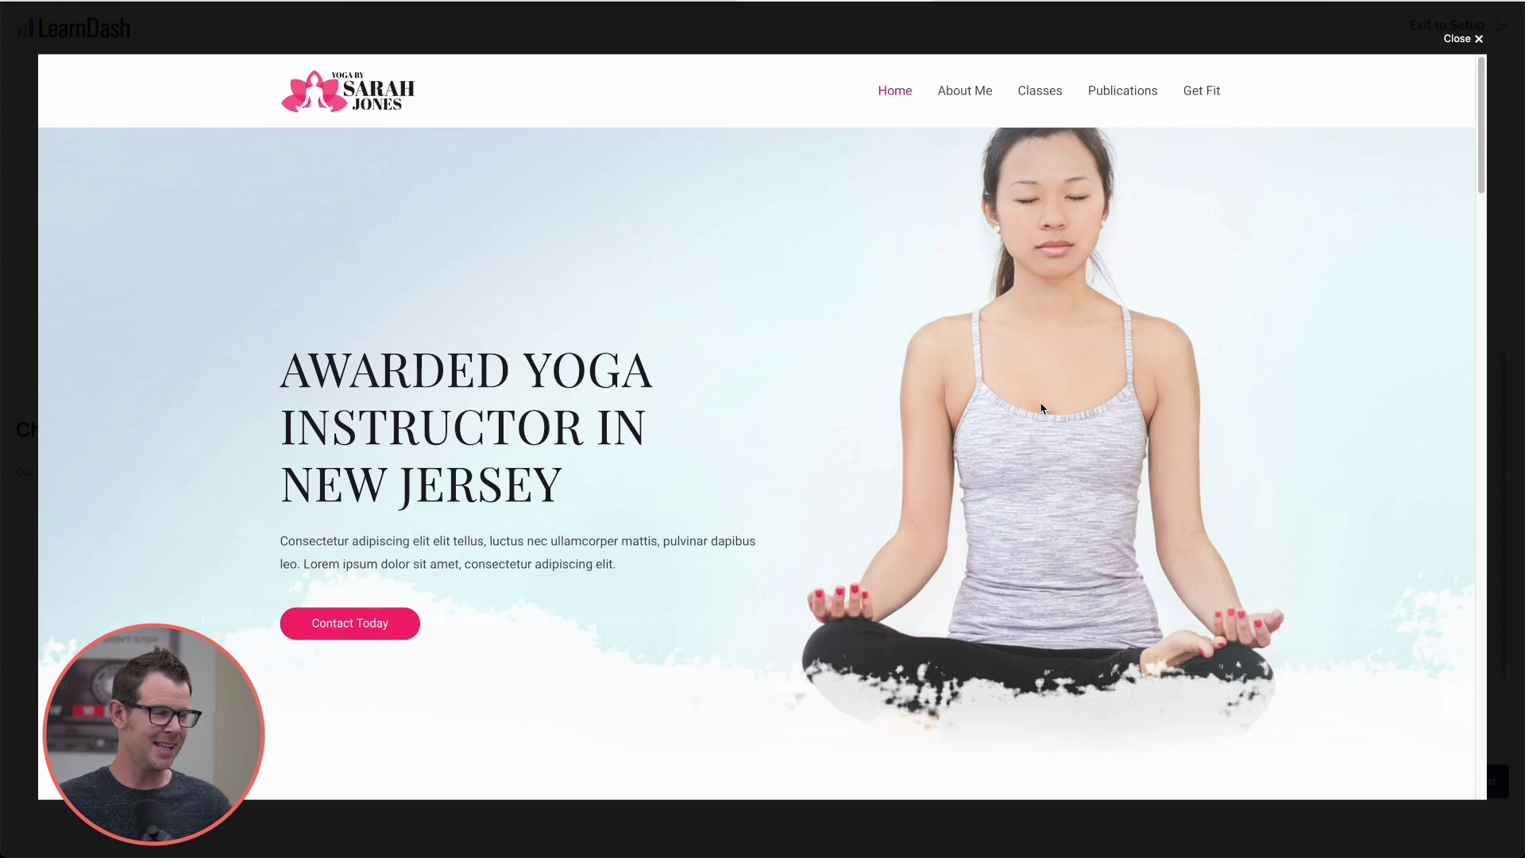
scroll(920, 438, "down", 3)
scroll(920, 437, "down", 4)
scroll(923, 439, "up", 5)
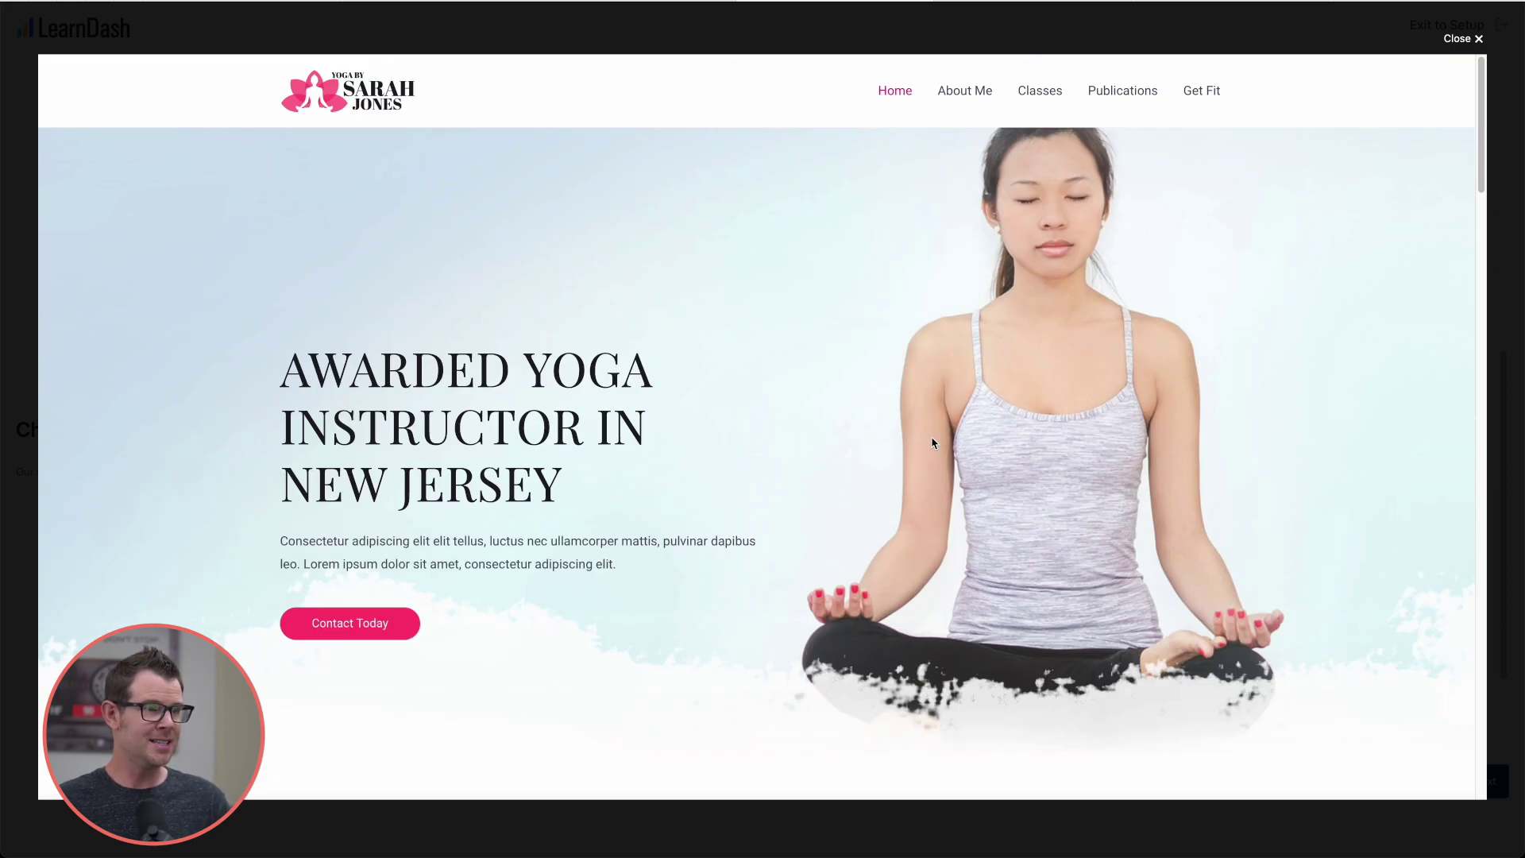
left_click(971, 91)
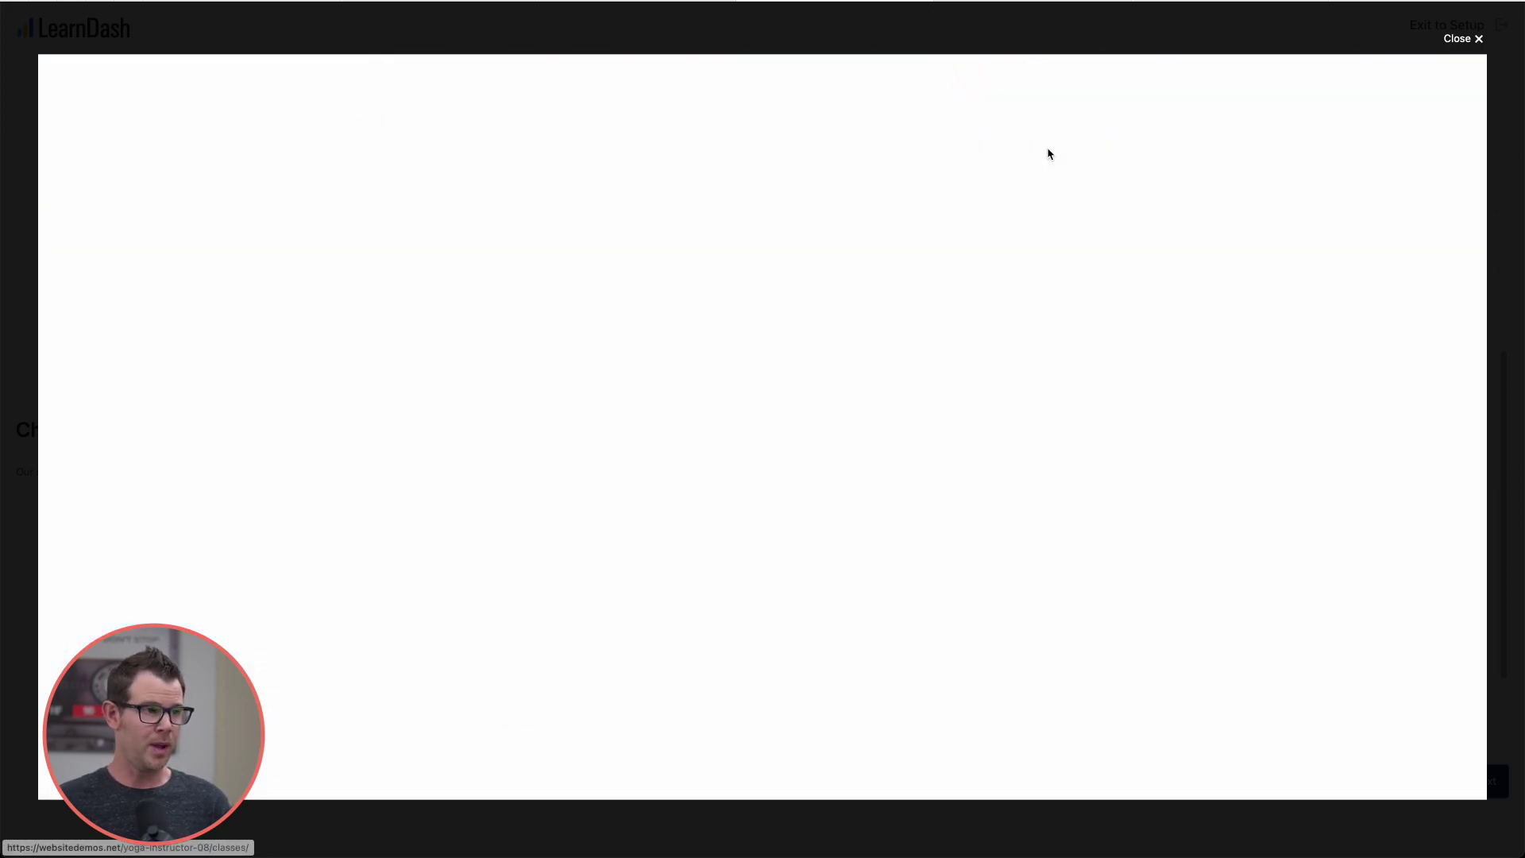
scroll(963, 269, "down", 2)
scroll(987, 283, "down", 1)
scroll(984, 293, "up", 3)
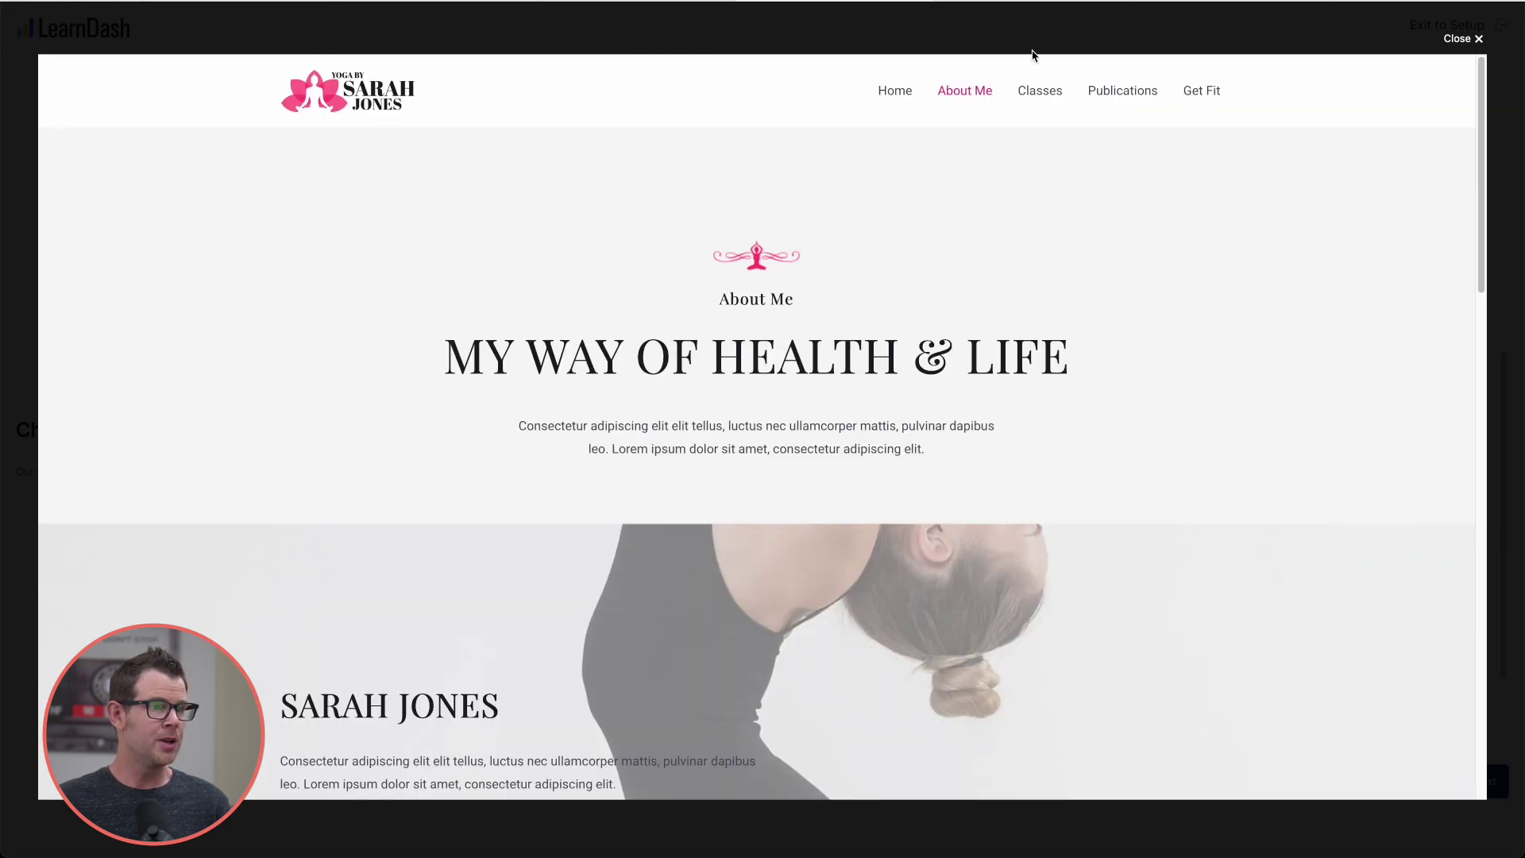
left_click(1043, 86)
scroll(1037, 178, "down", 3)
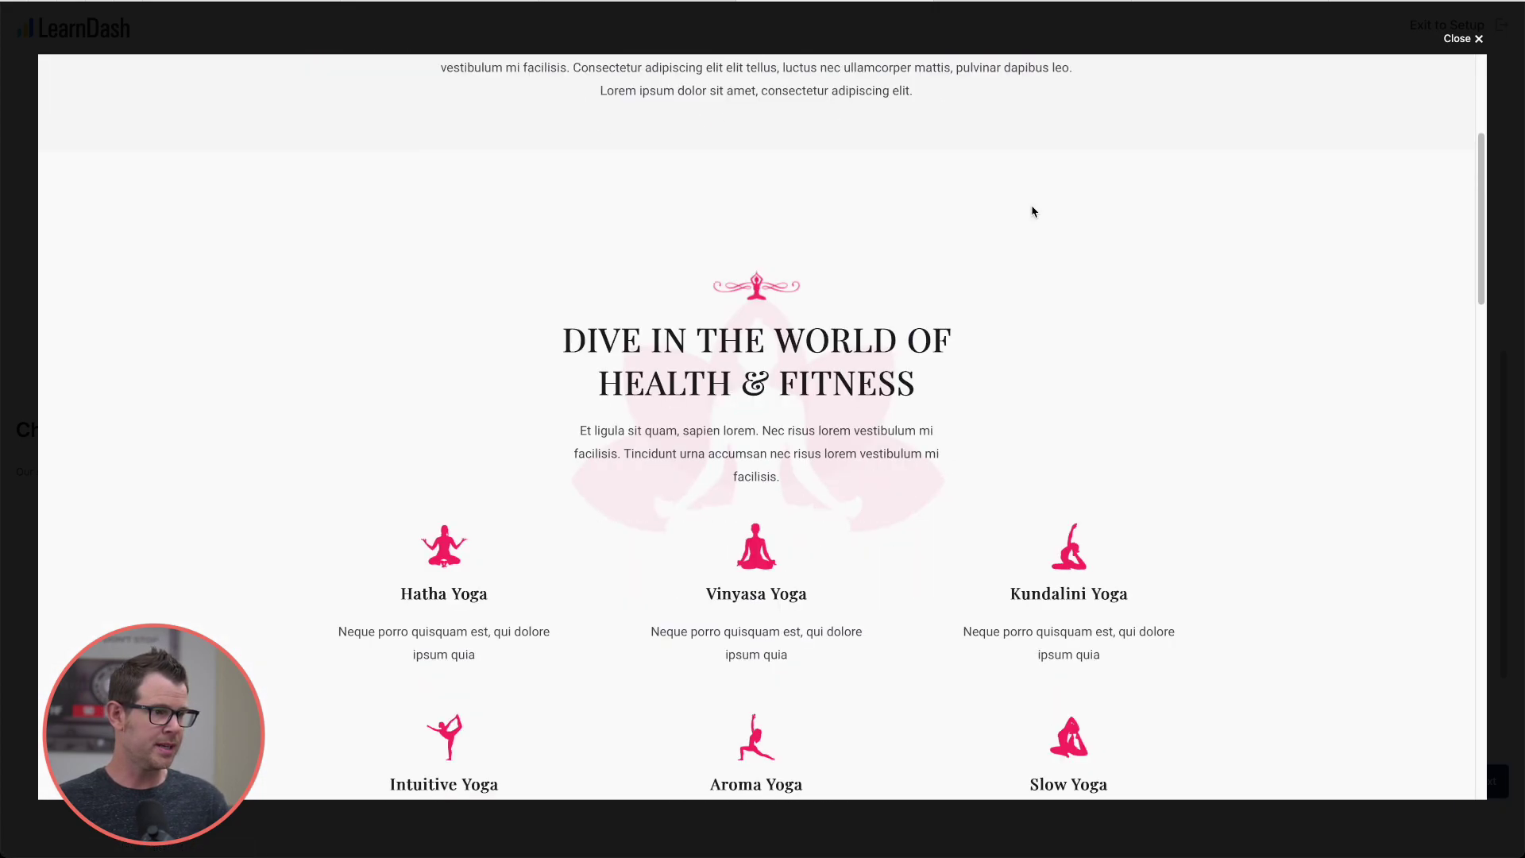
scroll(1032, 212, "down", 3)
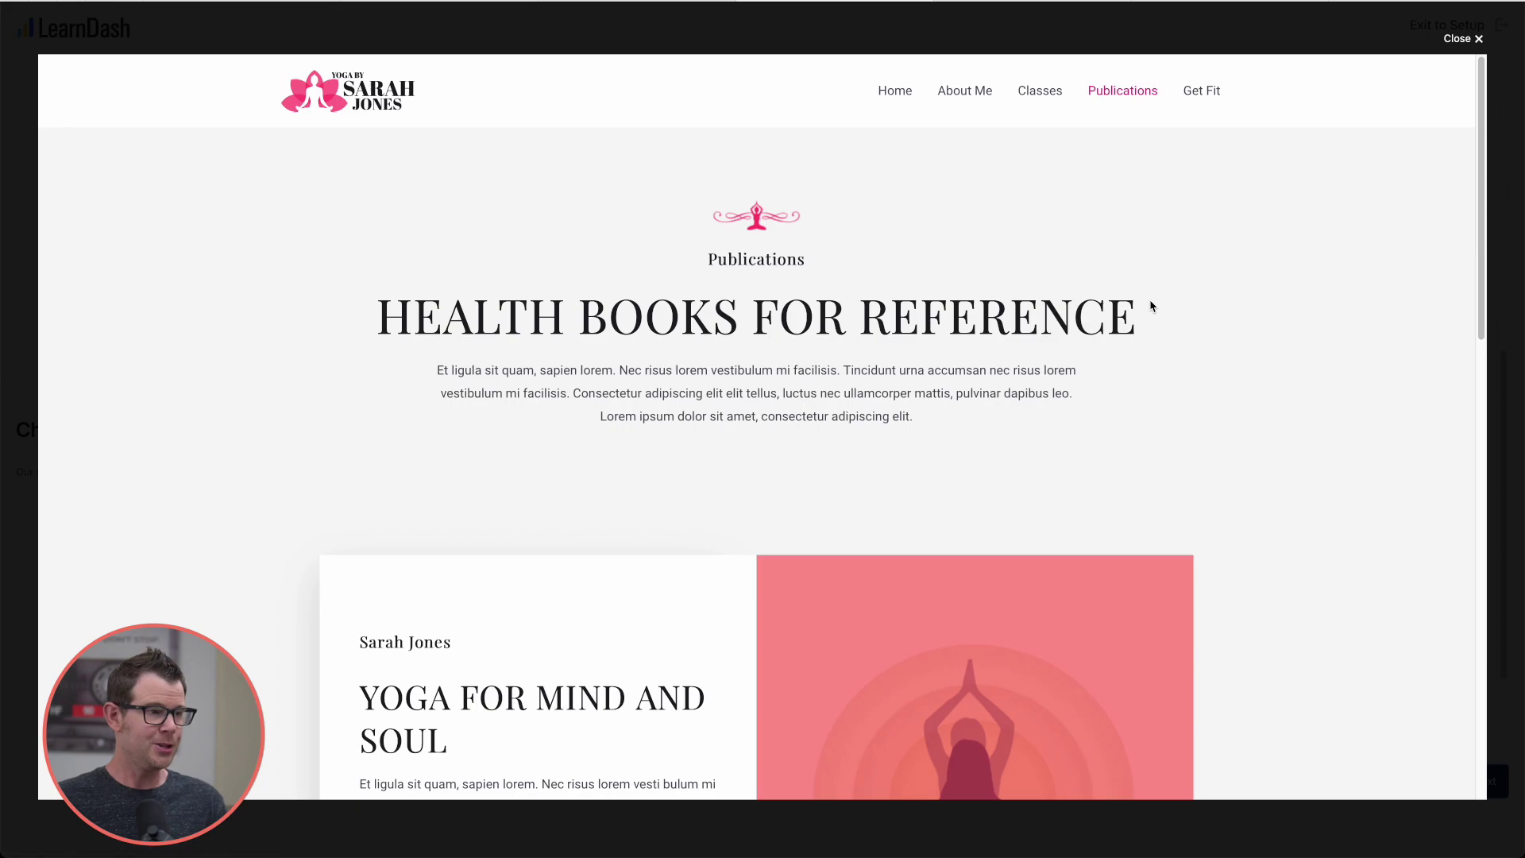
scroll(1153, 313, "down", 2)
scroll(1156, 314, "down", 3)
scroll(1161, 313, "down", 1)
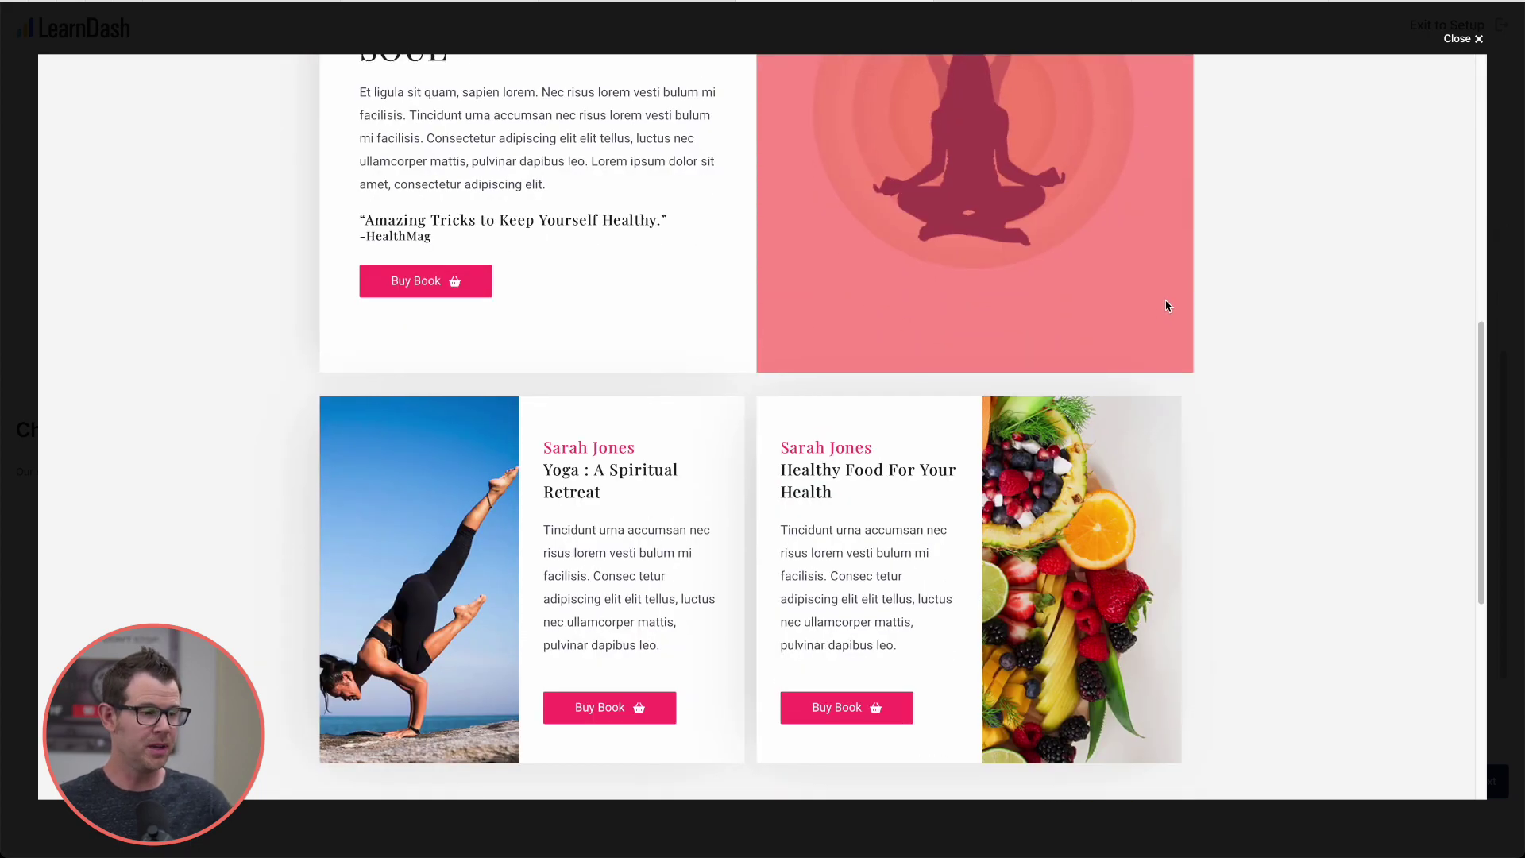
scroll(1167, 305, "down", 1)
scroll(1167, 307, "down", 1)
scroll(1165, 302, "down", 1)
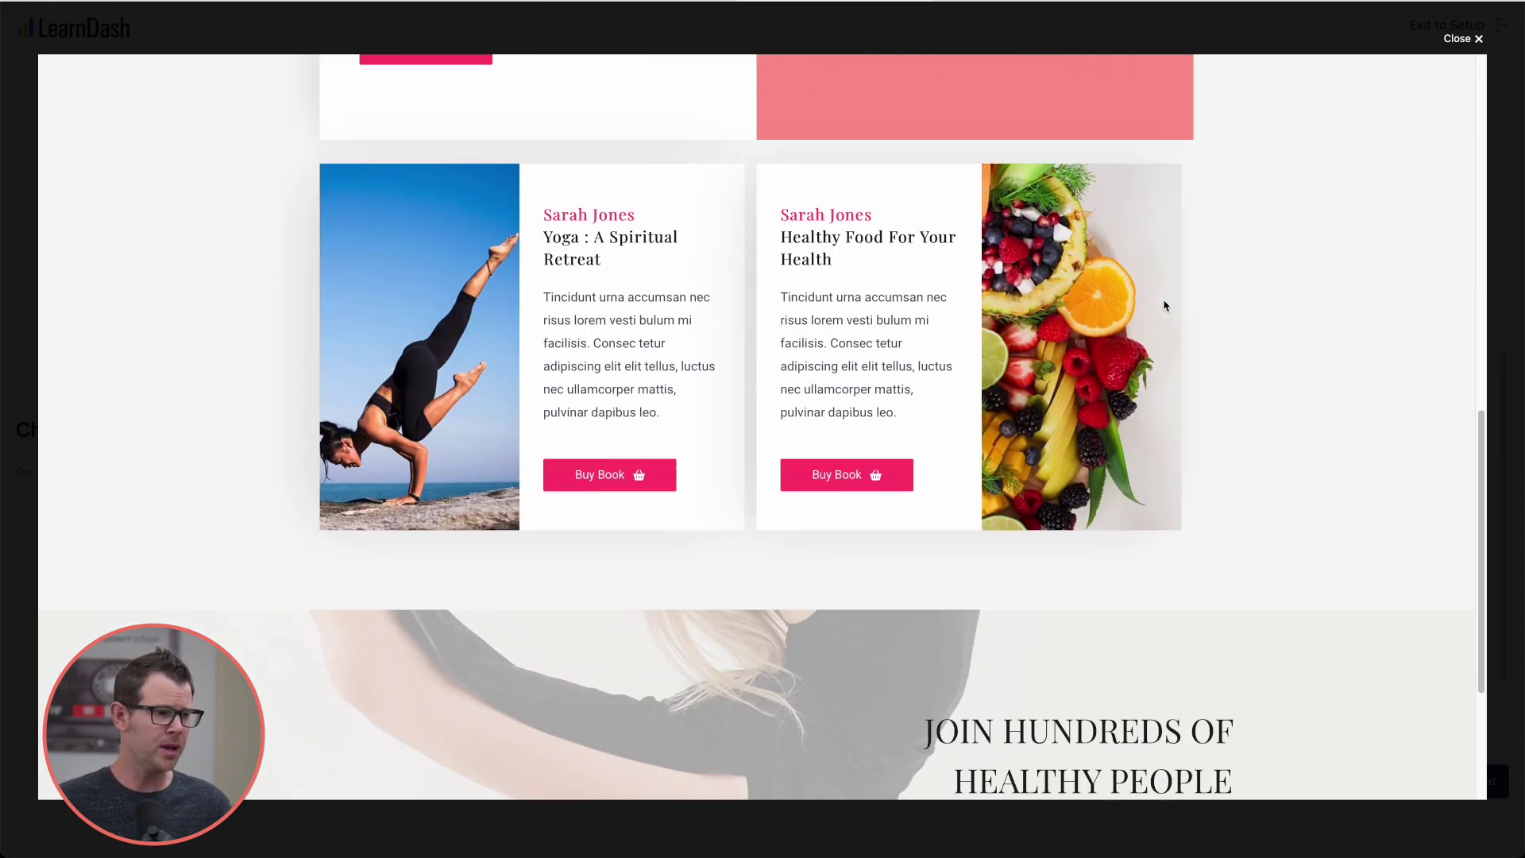
scroll(1163, 305, "down", 1)
scroll(1164, 306, "down", 2)
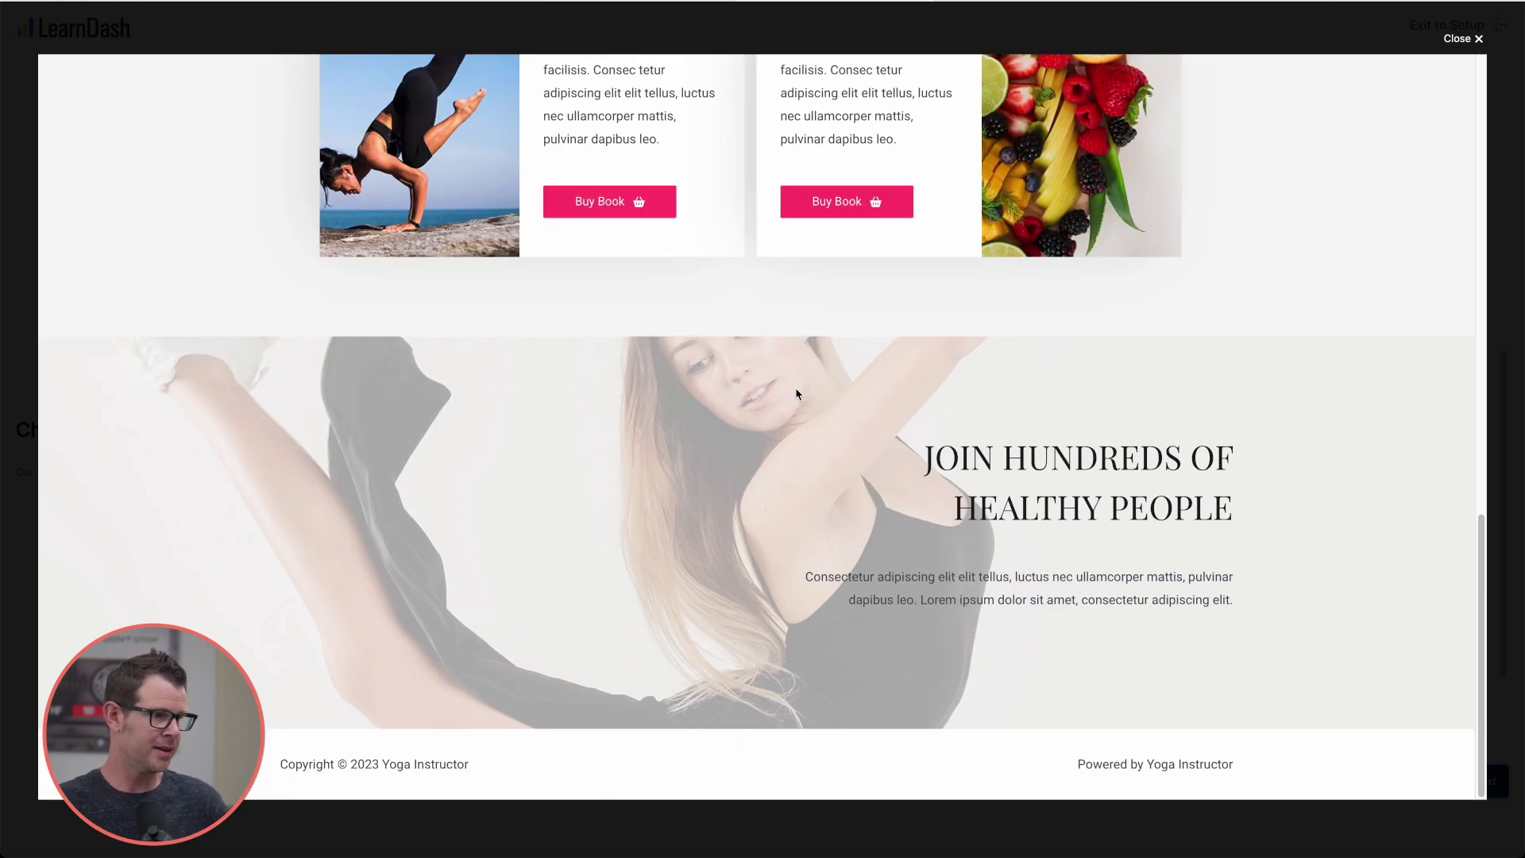
scroll(1123, 297, "up", 10)
scroll(1128, 304, "down", 3)
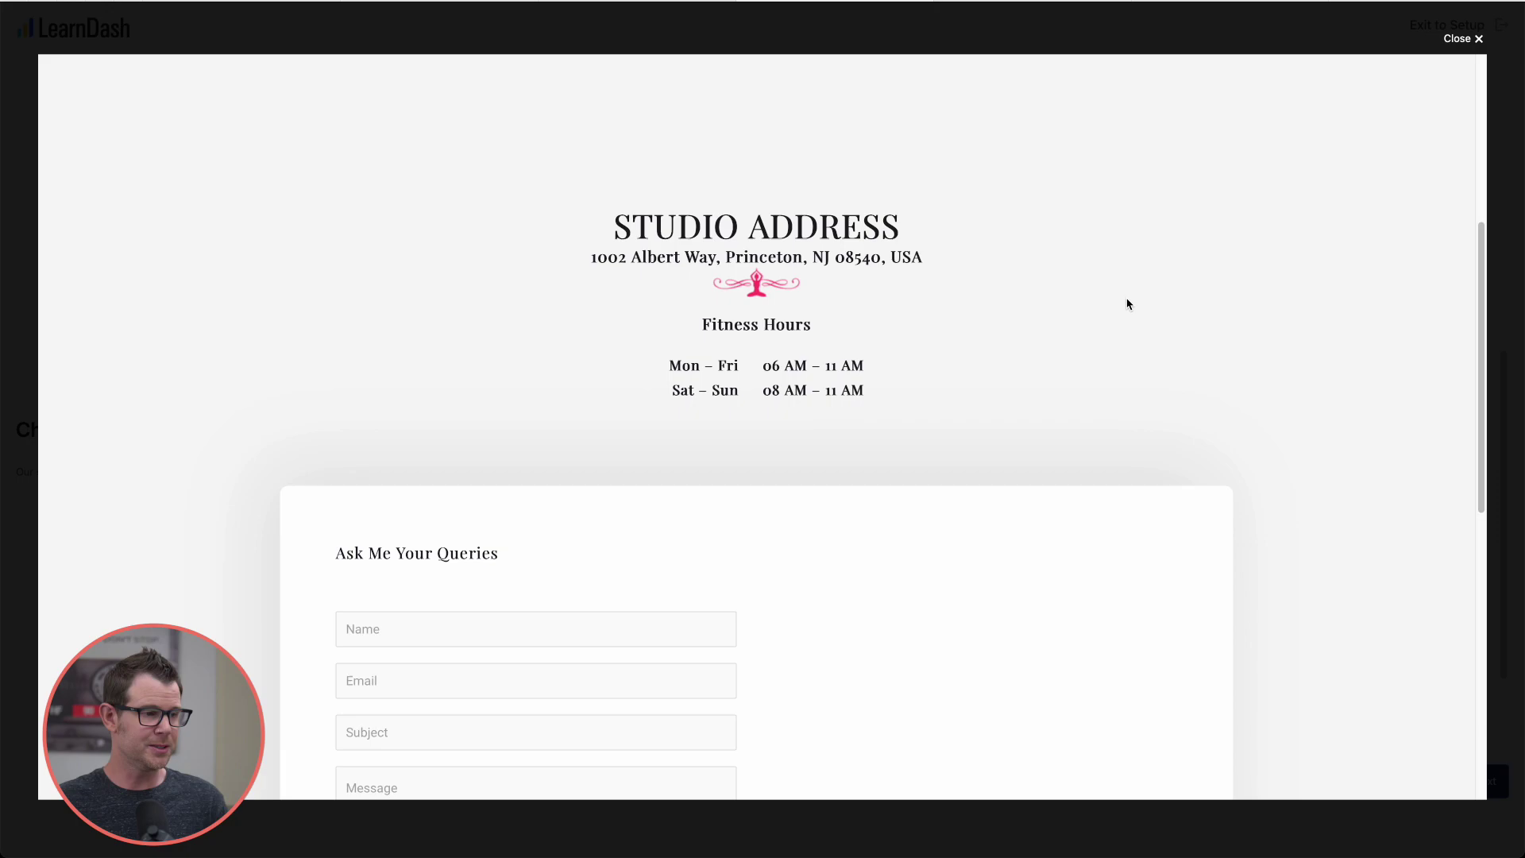
scroll(1127, 304, "down", 2)
scroll(1128, 306, "down", 1)
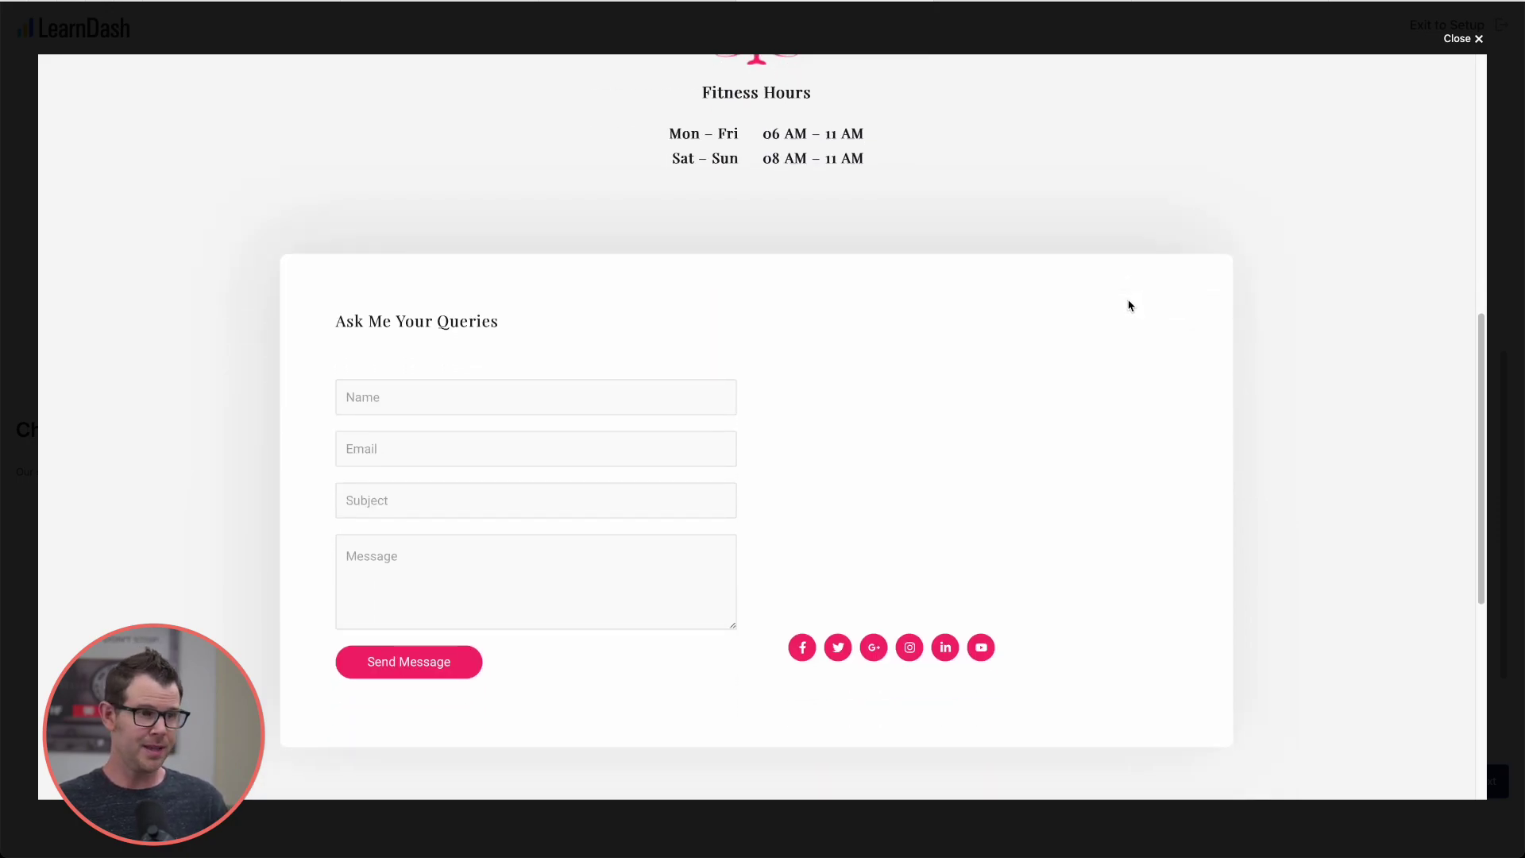
scroll(1131, 305, "up", 5)
scroll(1134, 306, "up", 3)
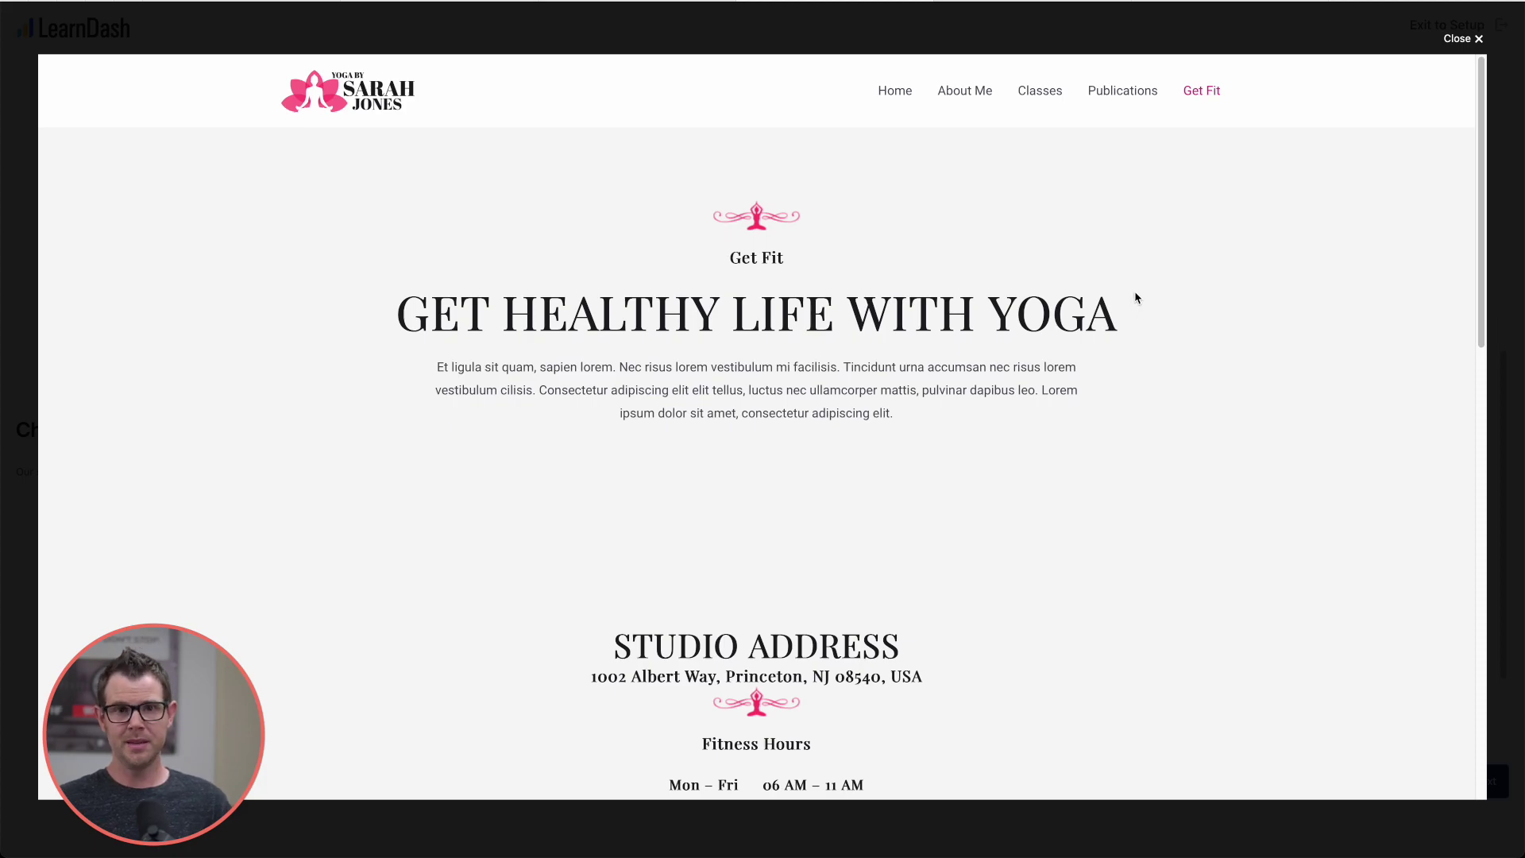
- Preview the Online Course template and select it as the site's starting design
key("Escape")
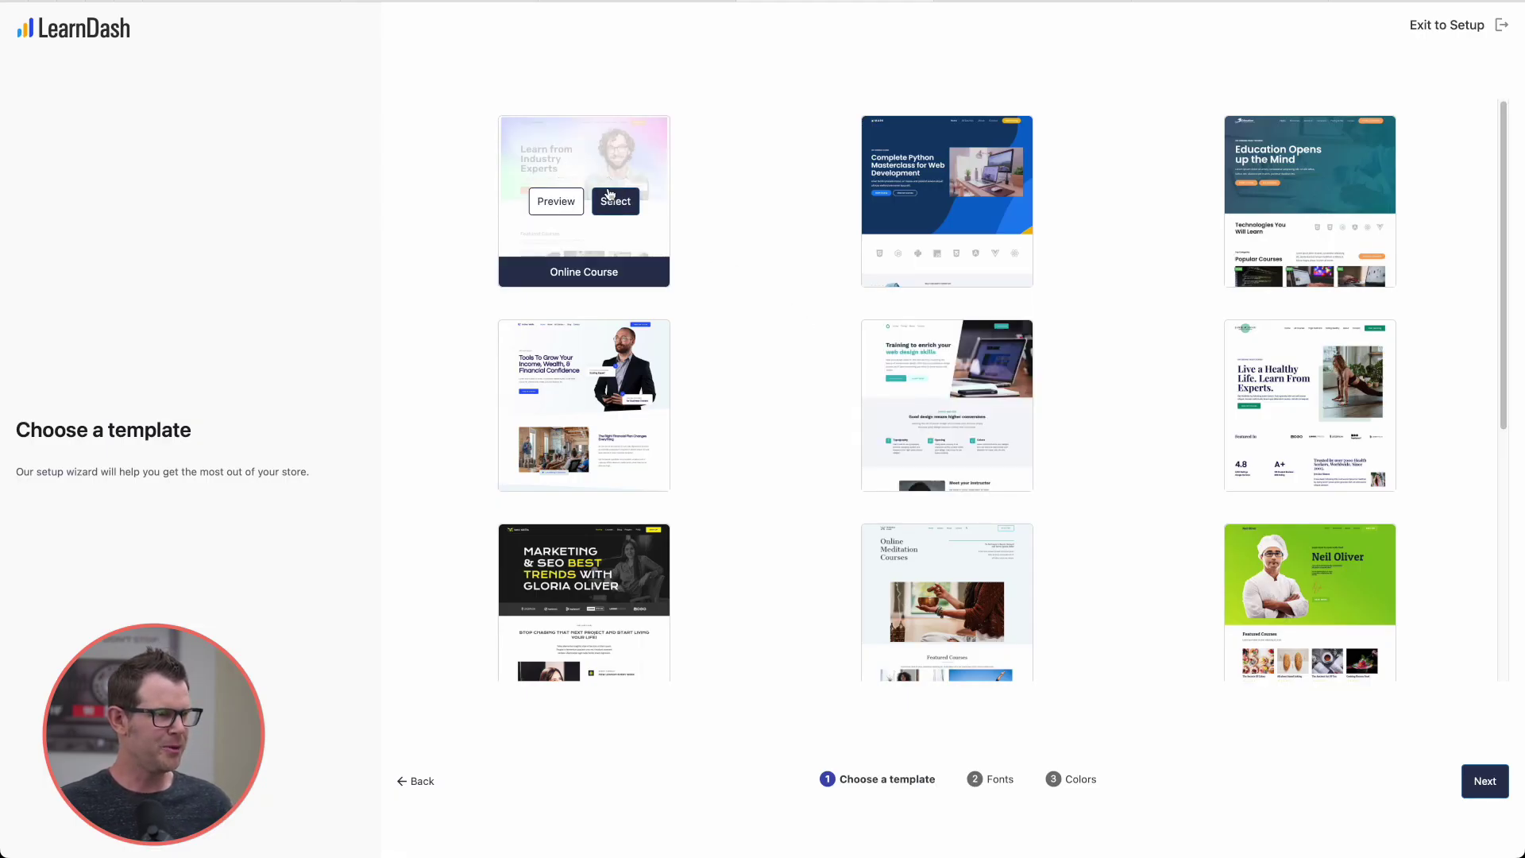
left_click(558, 199)
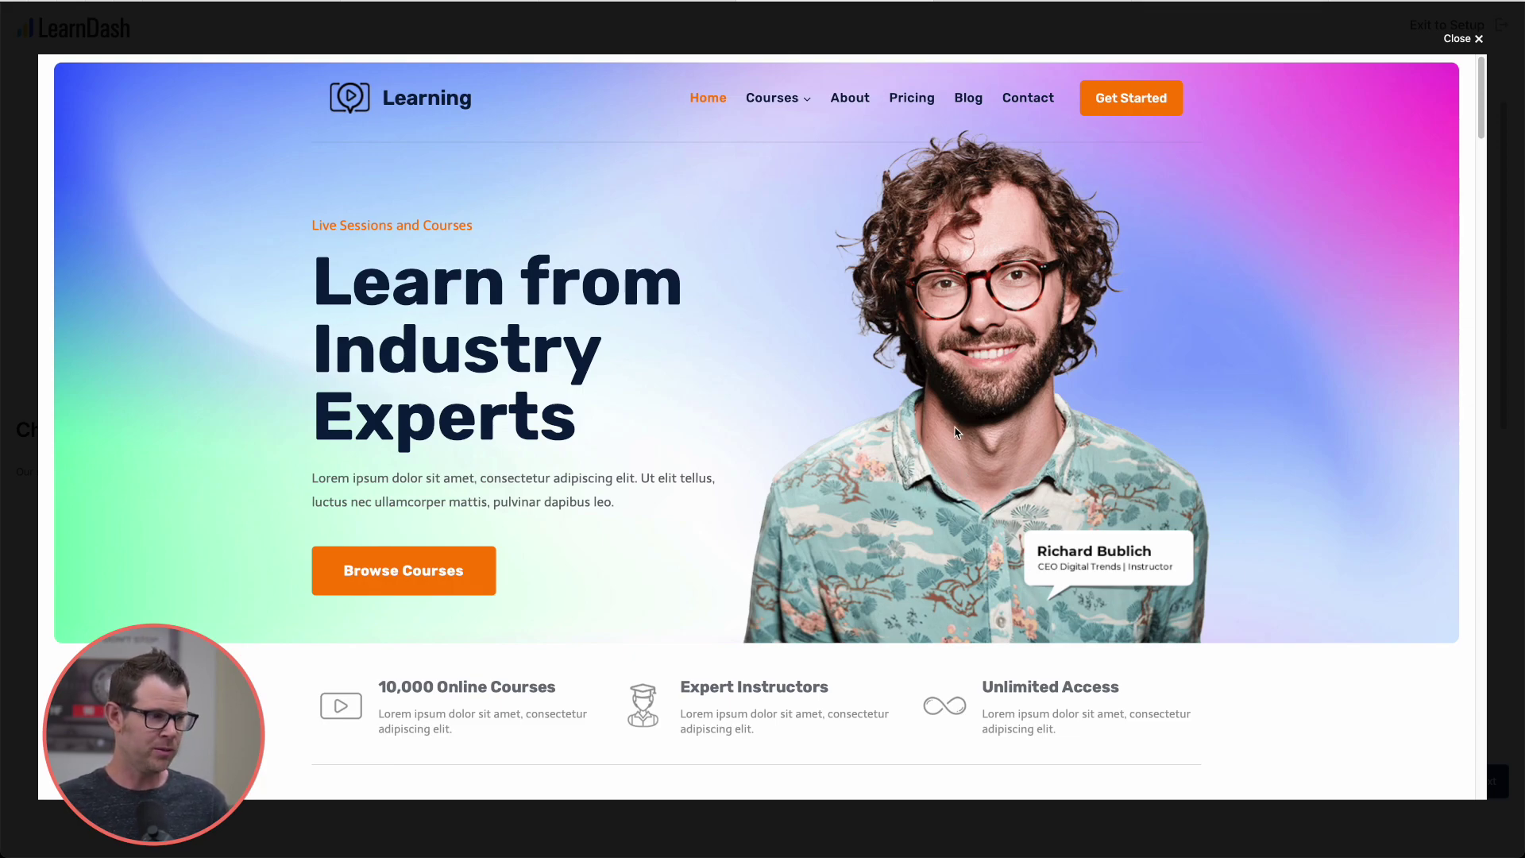
key("Escape")
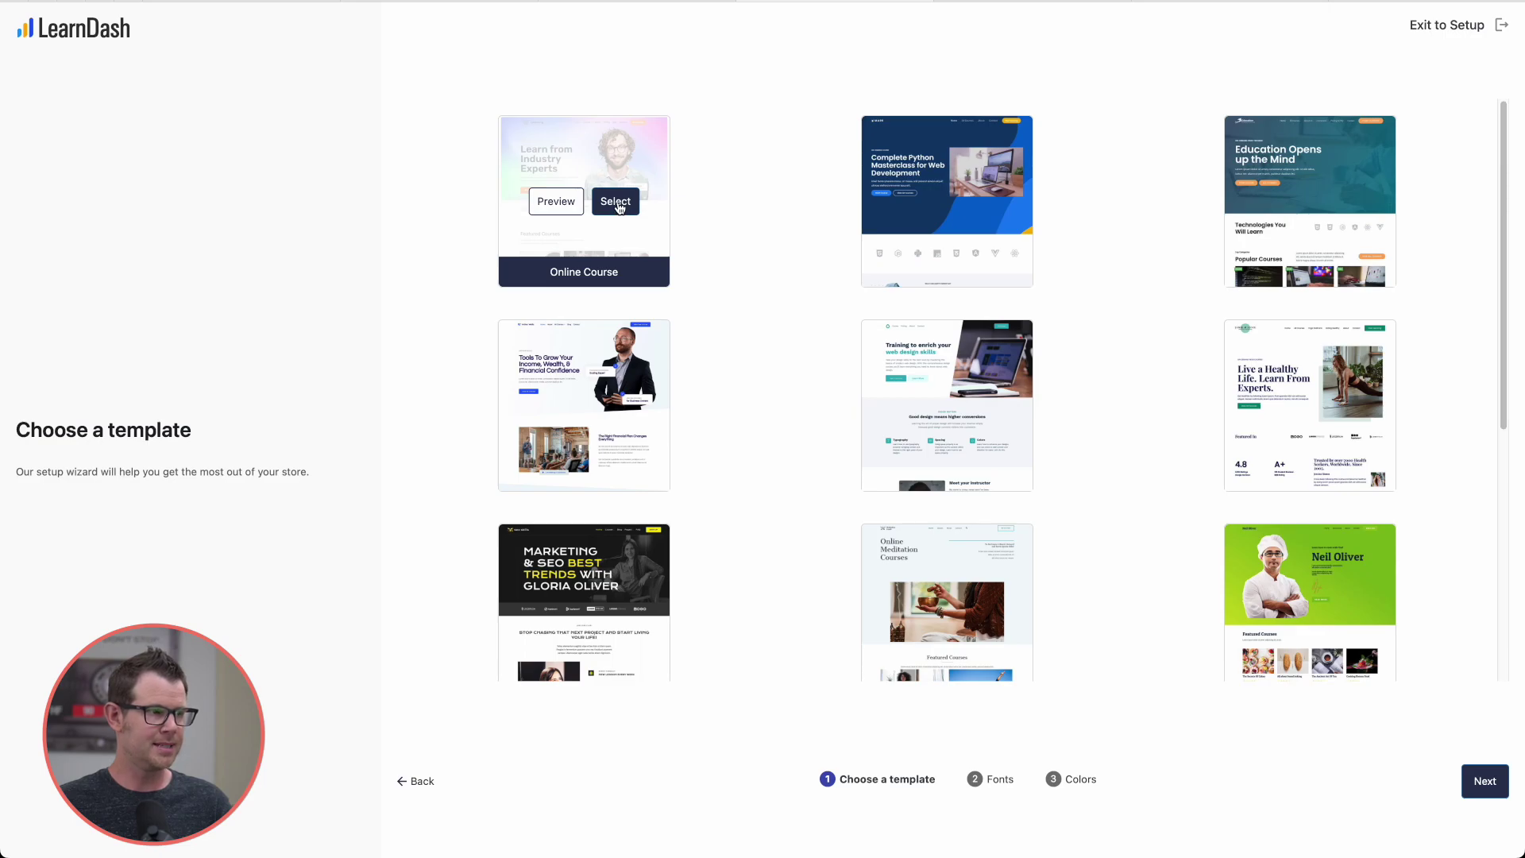
left_click(616, 206)
- Compare several sans-serif and serif font pairings, then settle on Rubik & Karla
left_click(1485, 781)
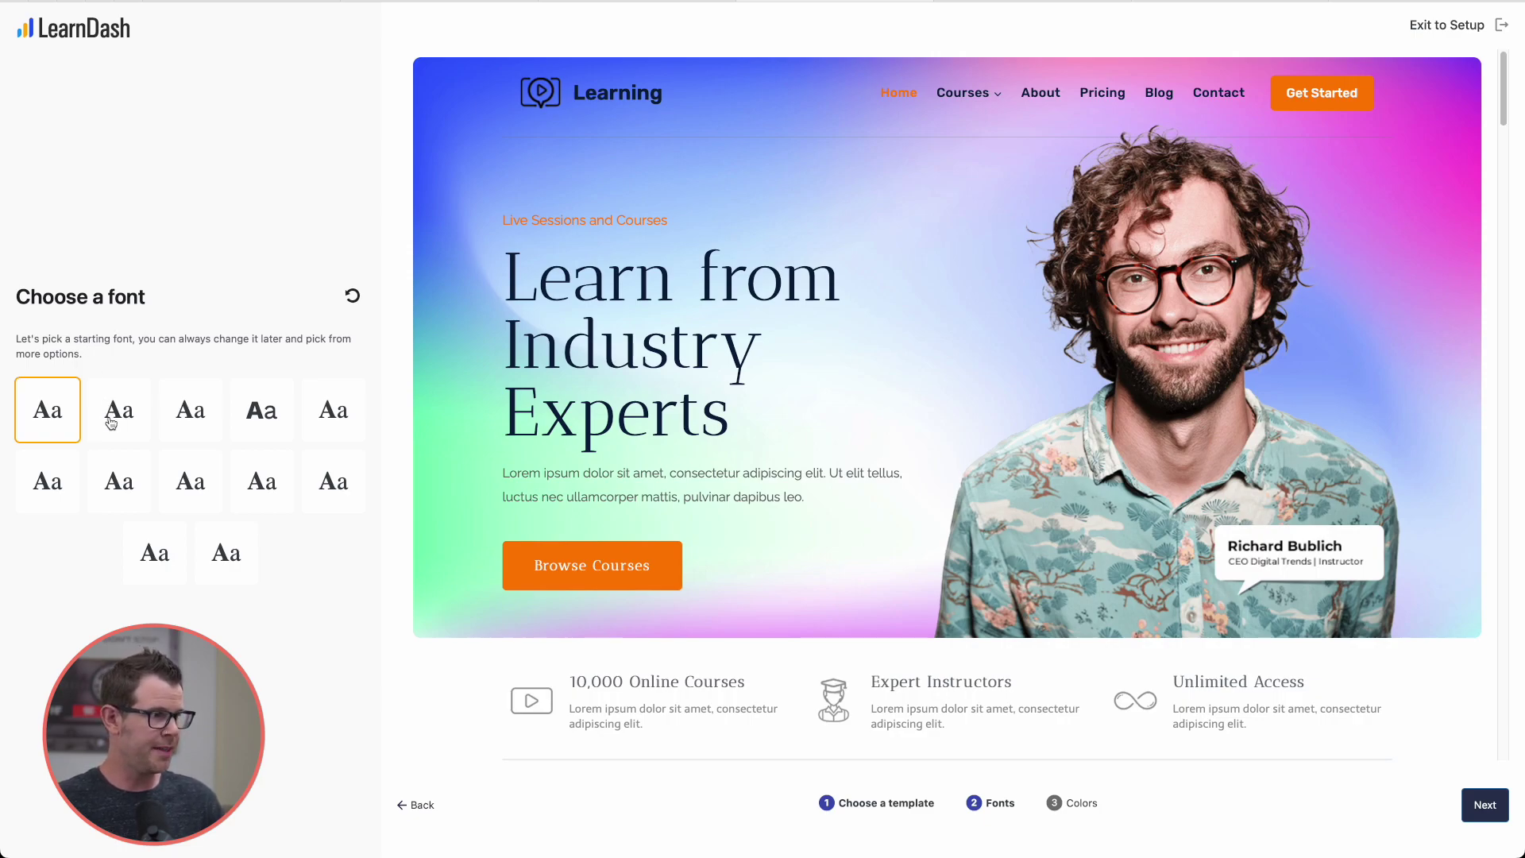
left_click(119, 481)
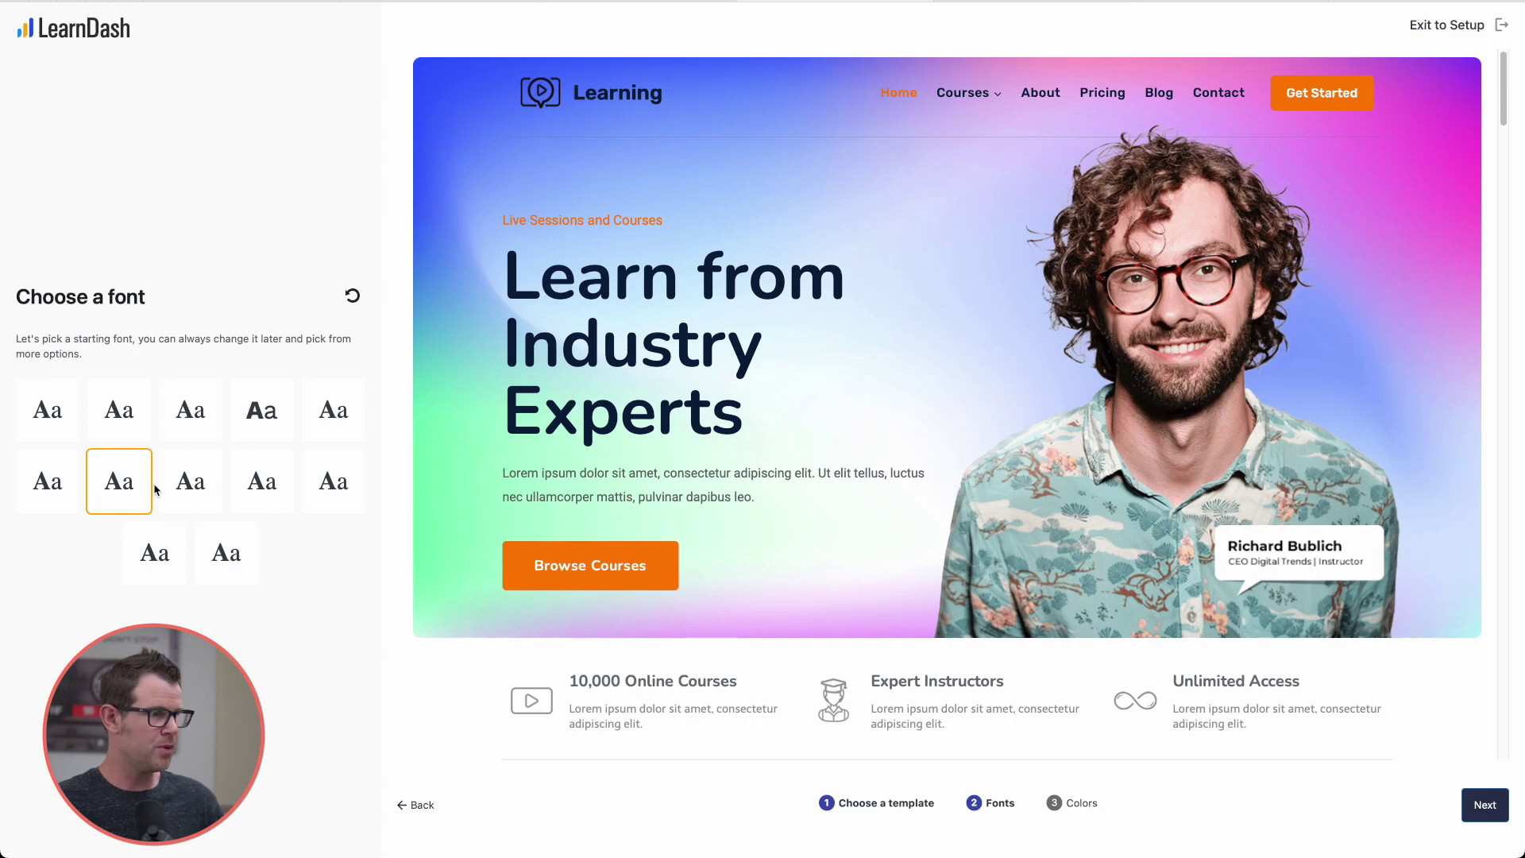
left_click(237, 546)
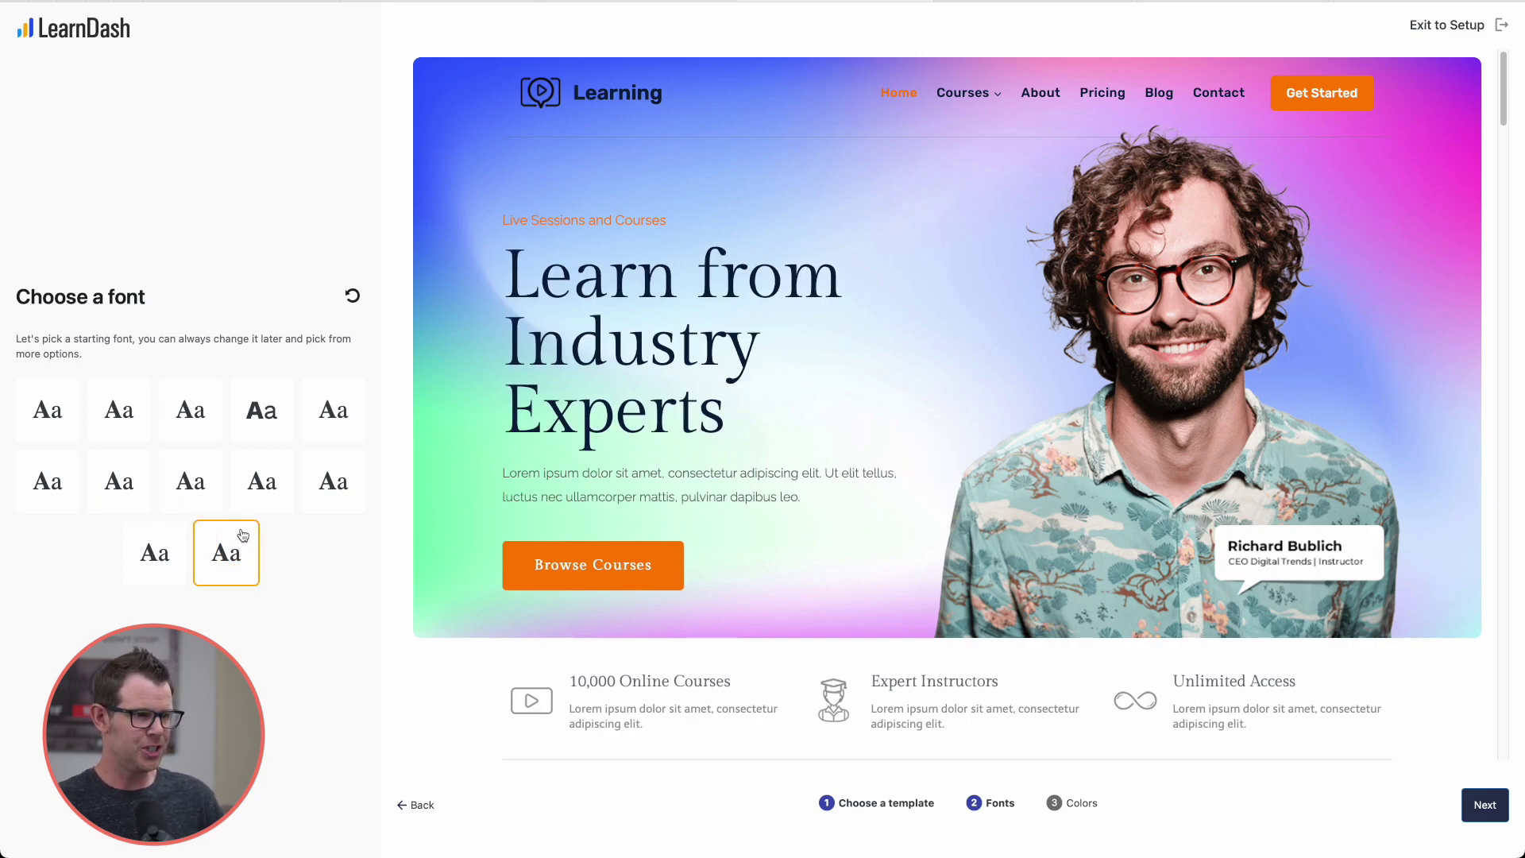
left_click(339, 409)
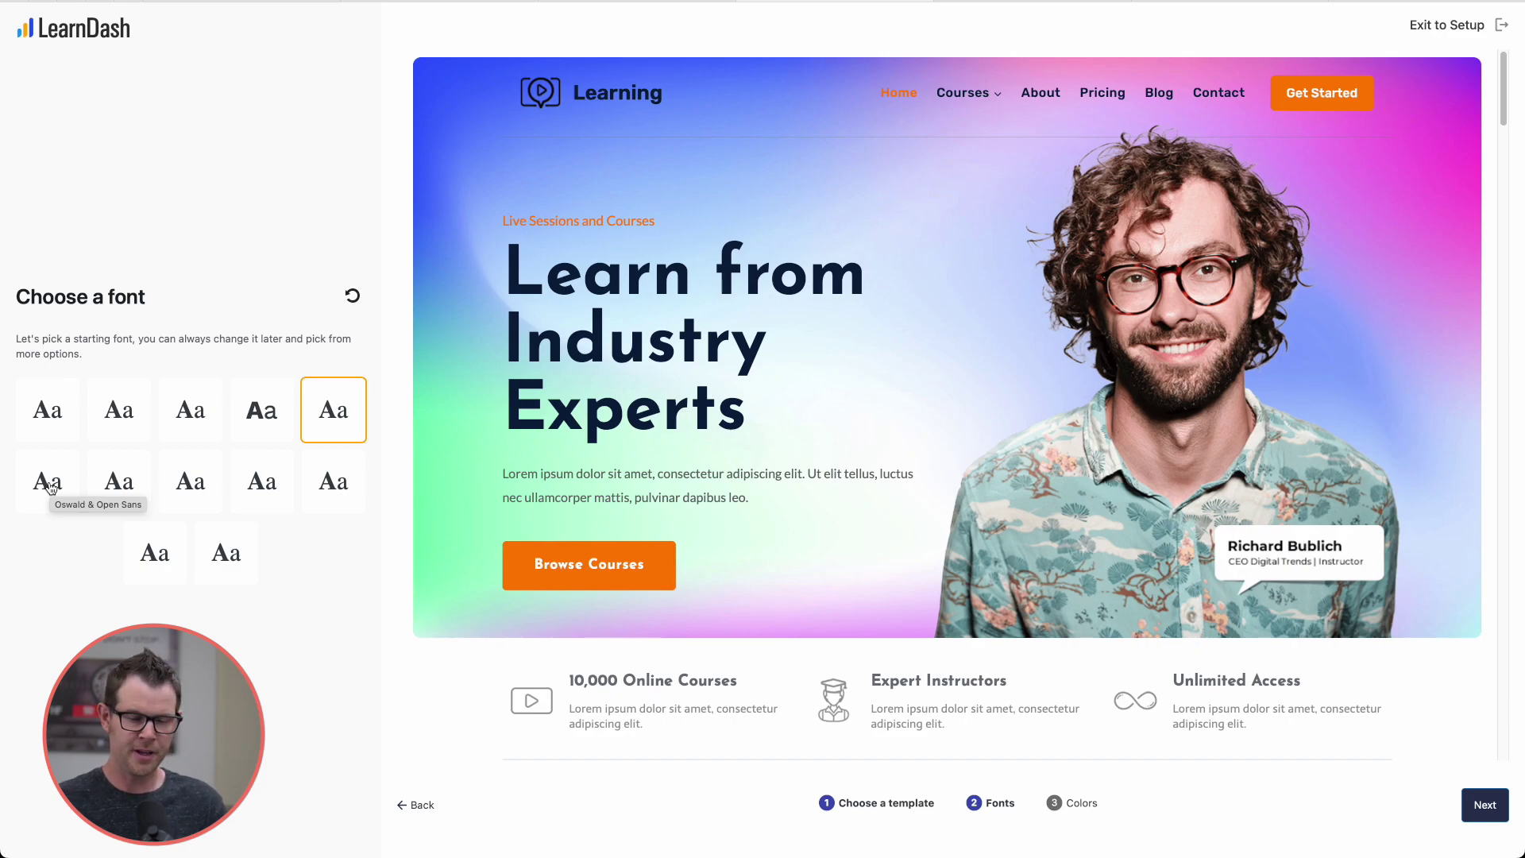
left_click(191, 482)
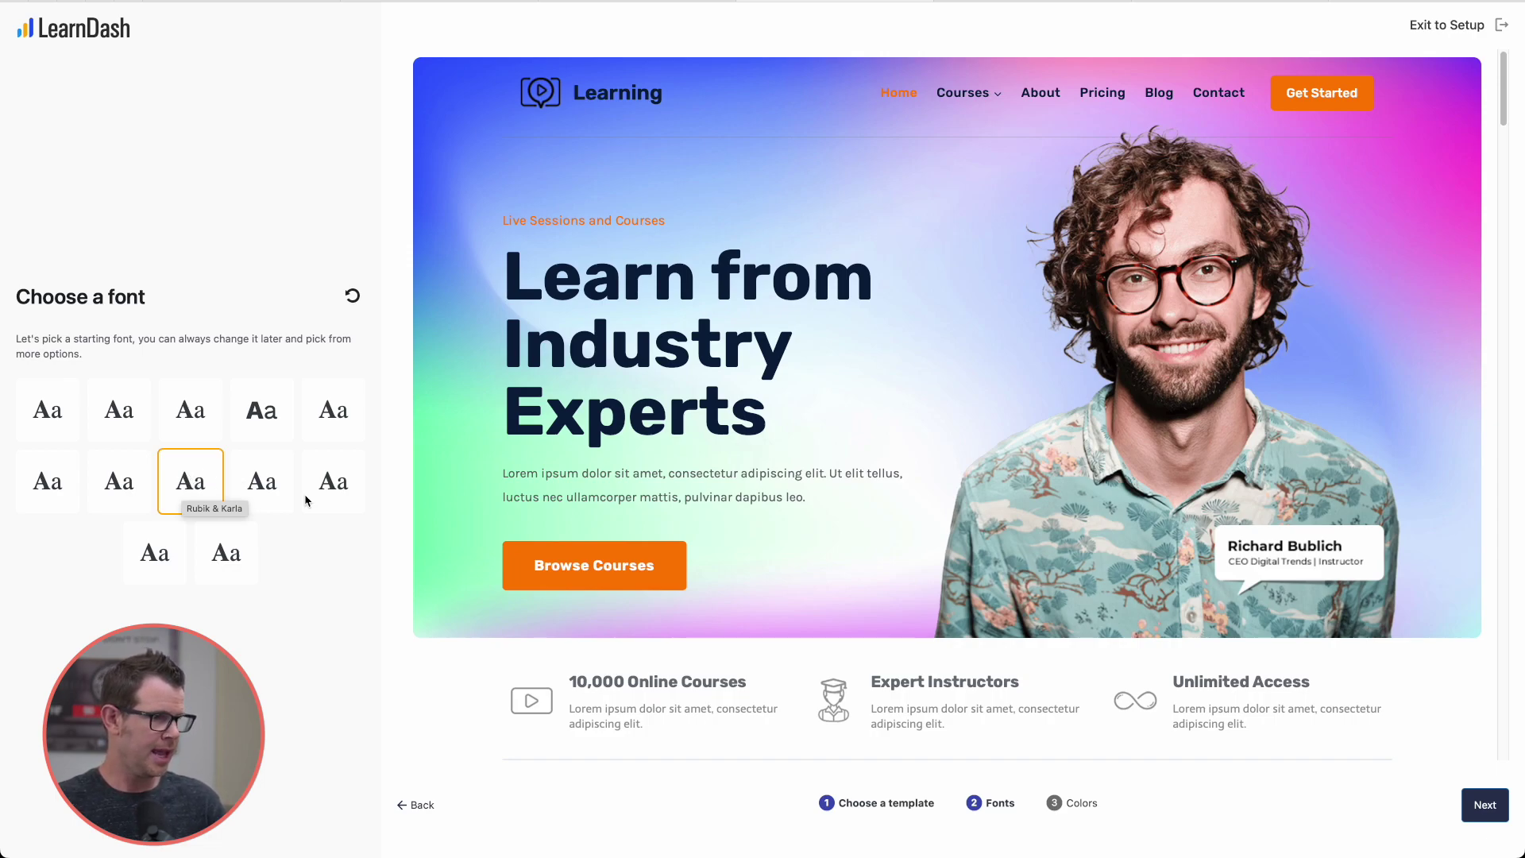
left_click(1489, 812)
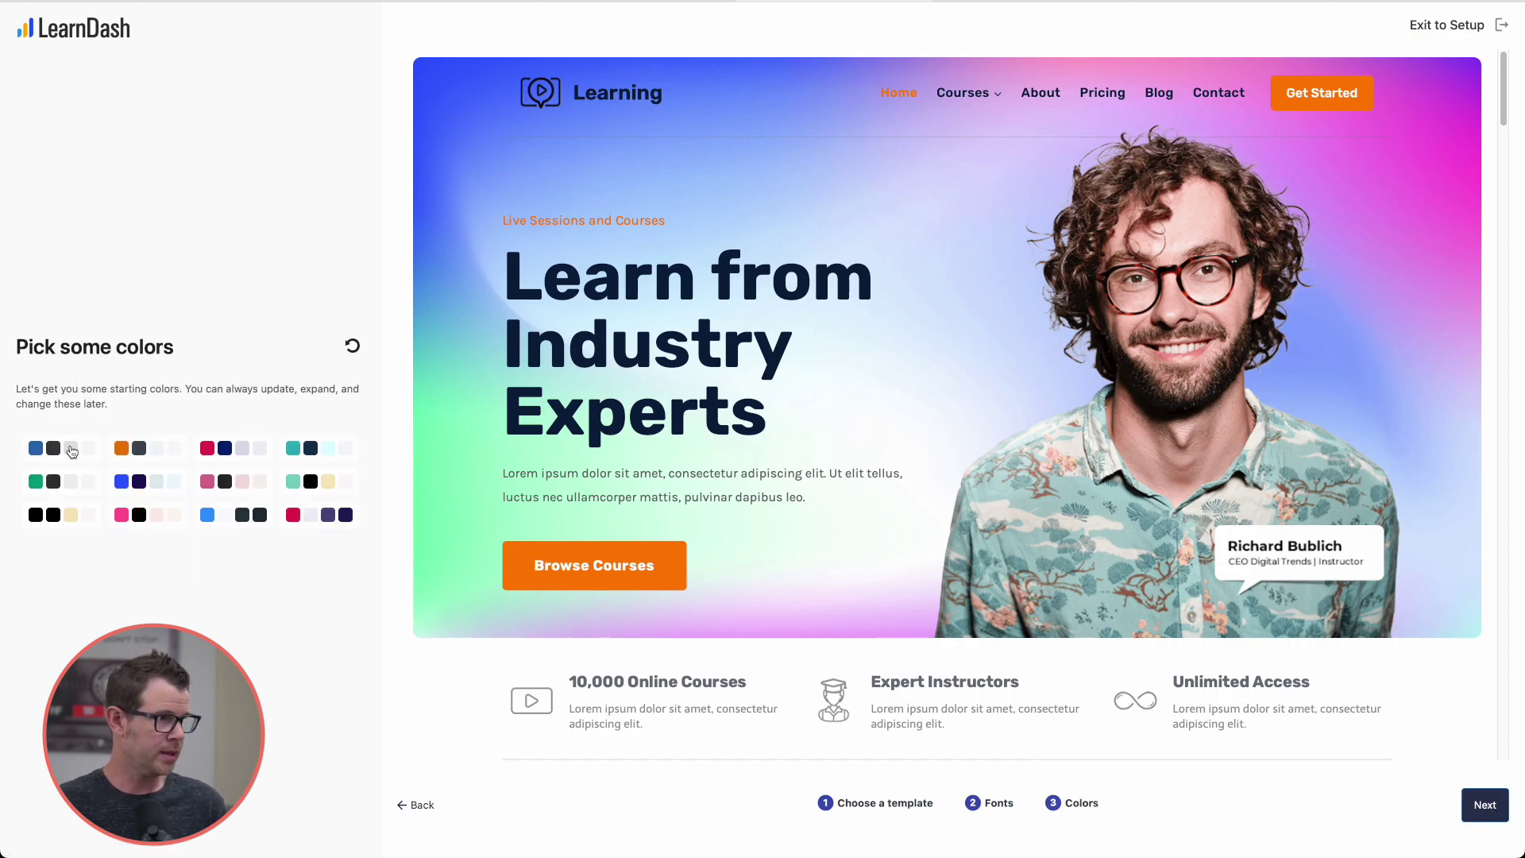
- Try blue, orange, crimson, teal and purple palettes, then continue with crimson and navy
left_click(68, 449)
left_click(156, 451)
left_click(236, 450)
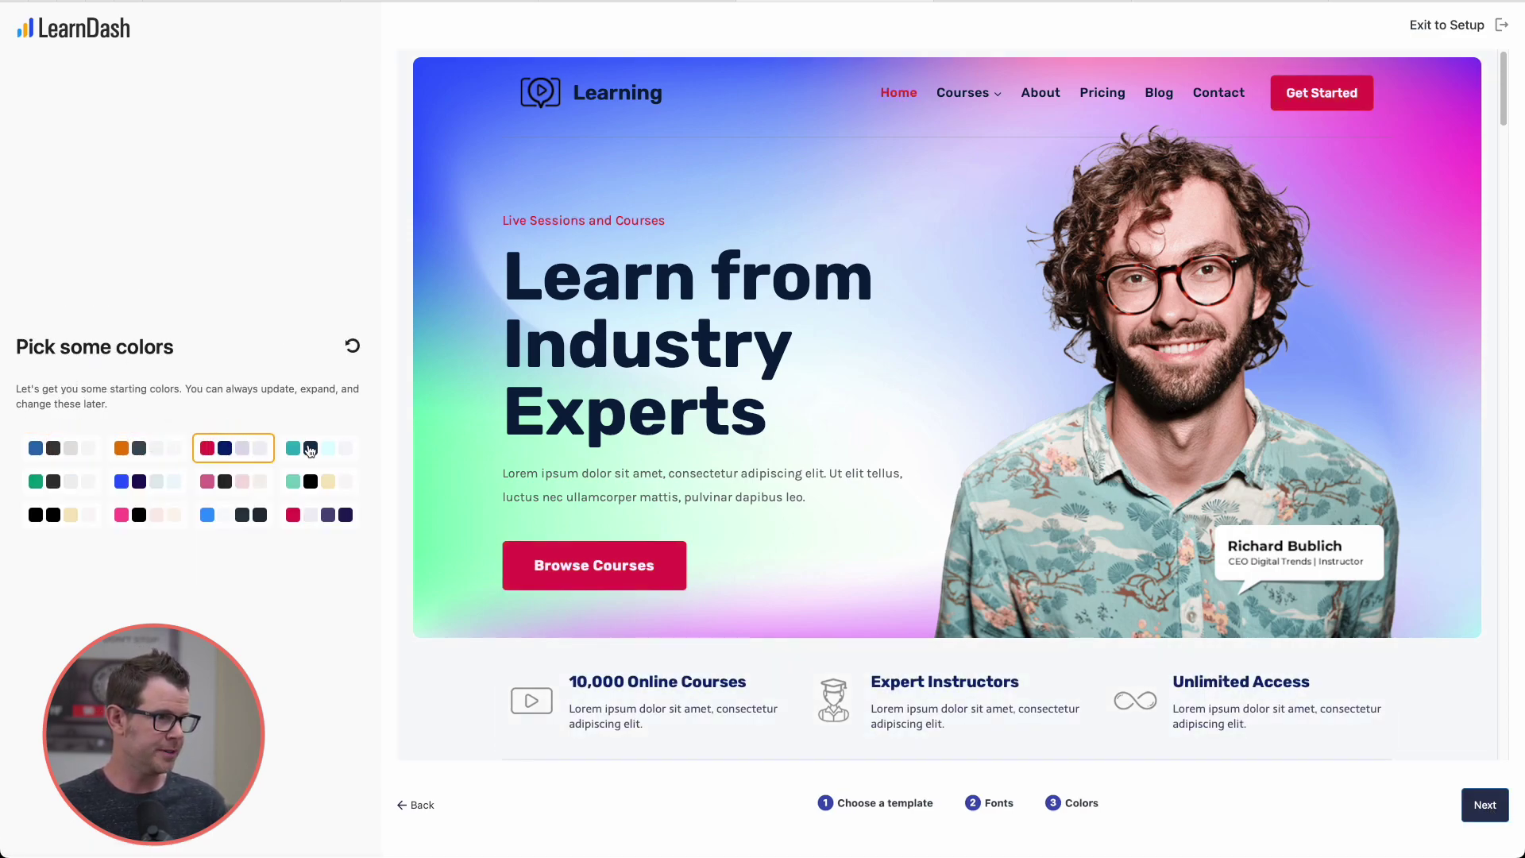
left_click(316, 451)
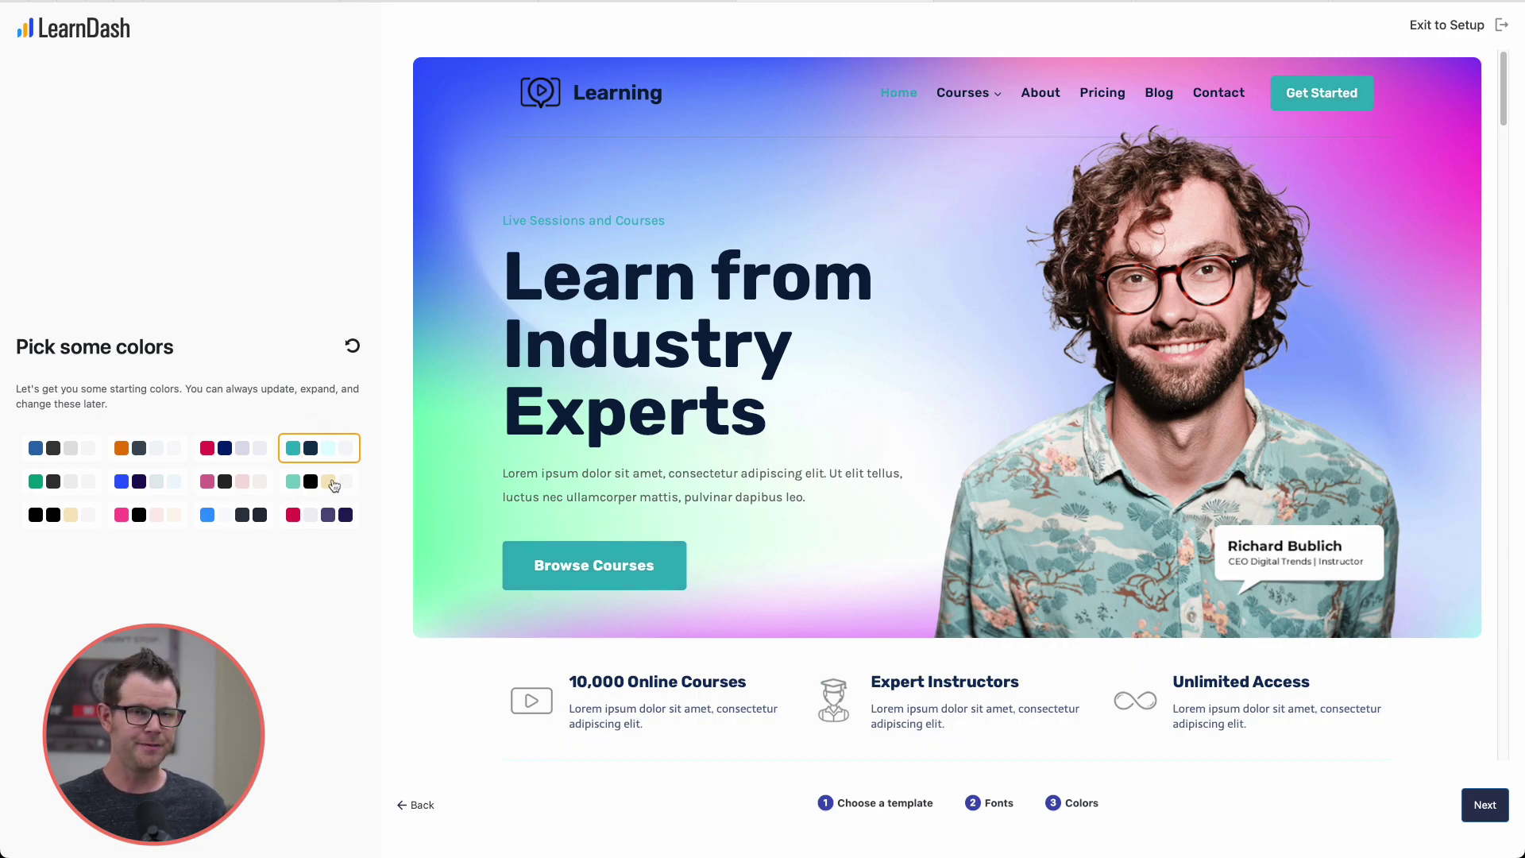
left_click(334, 484)
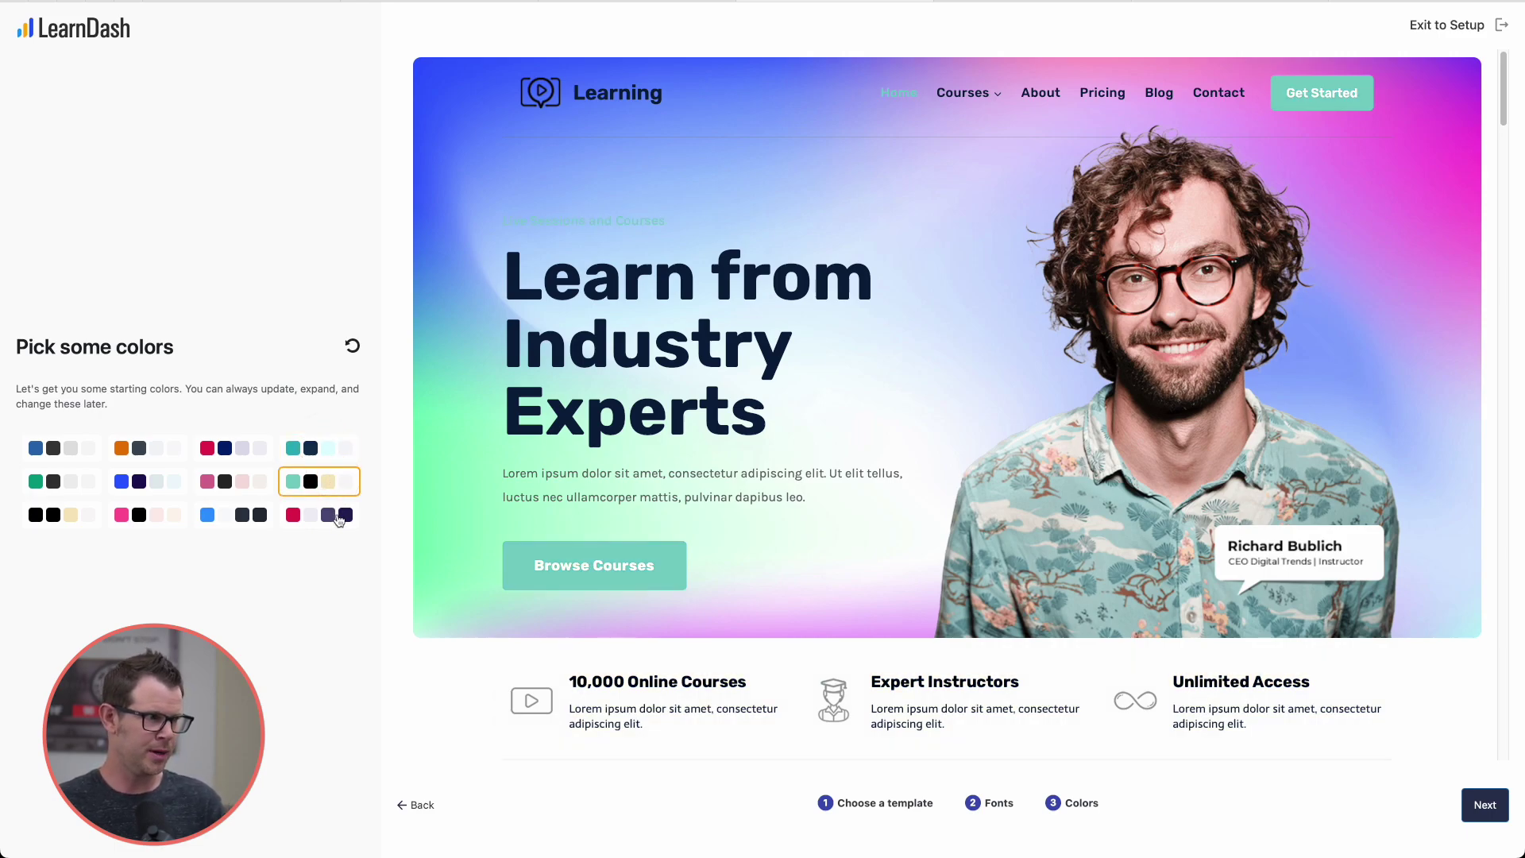
left_click(338, 517)
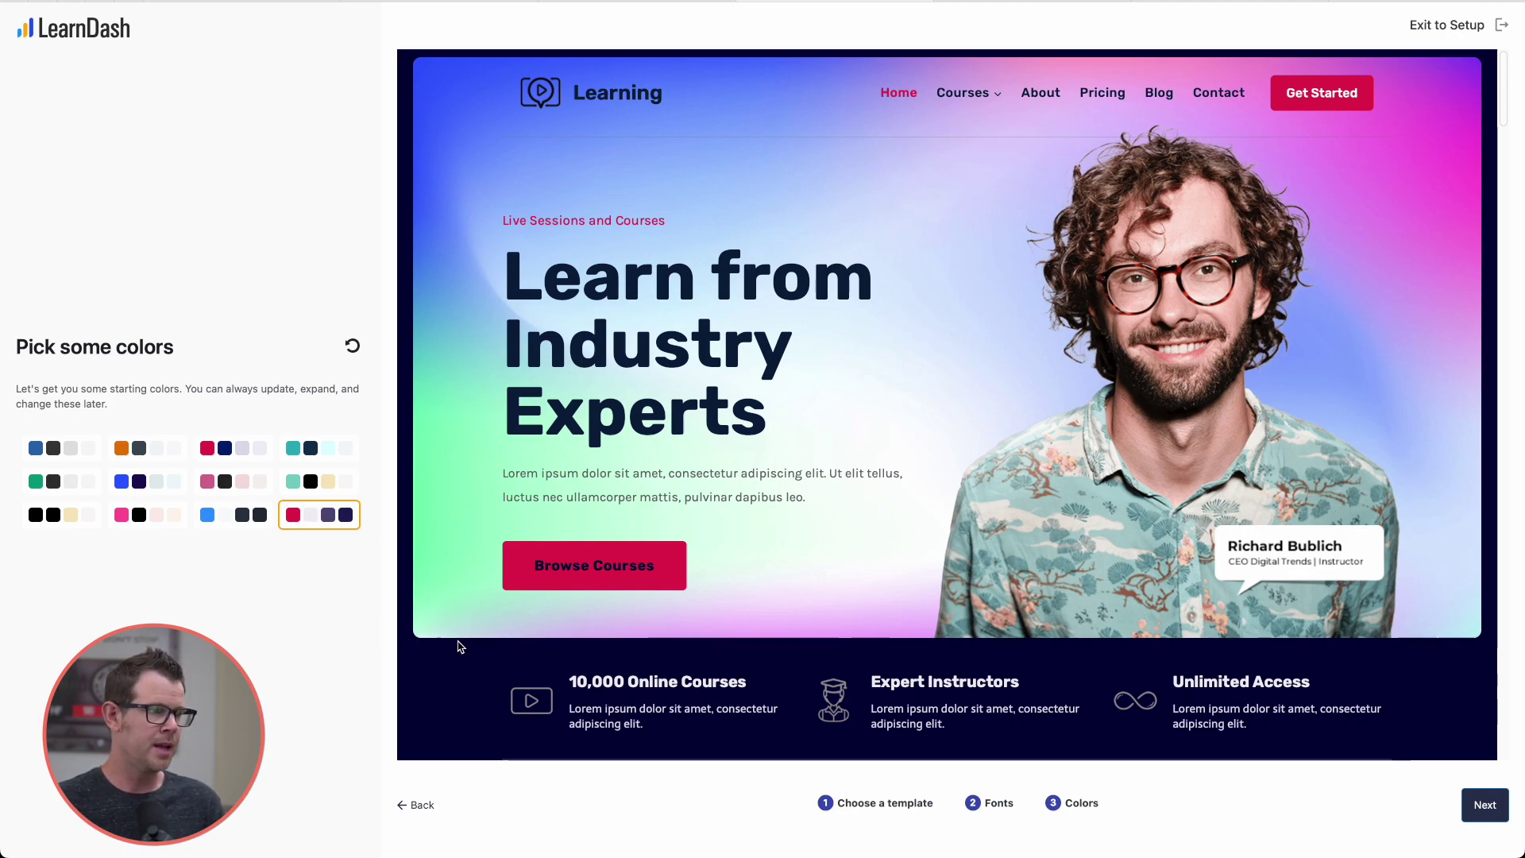
left_click(172, 453)
scroll(646, 731, "down", 2)
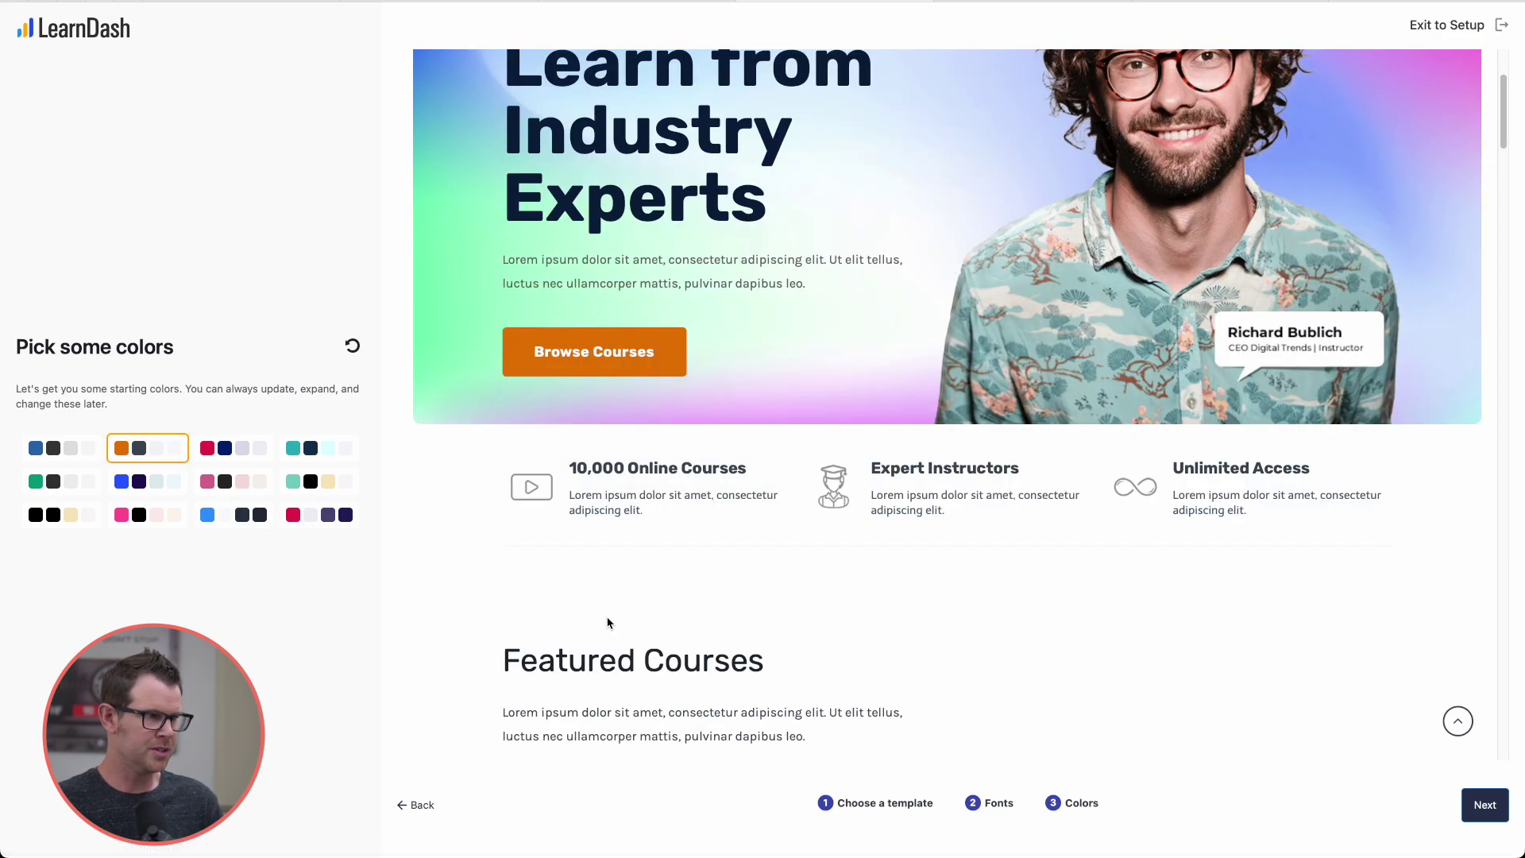
scroll(608, 622, "down", 3)
left_click(322, 525)
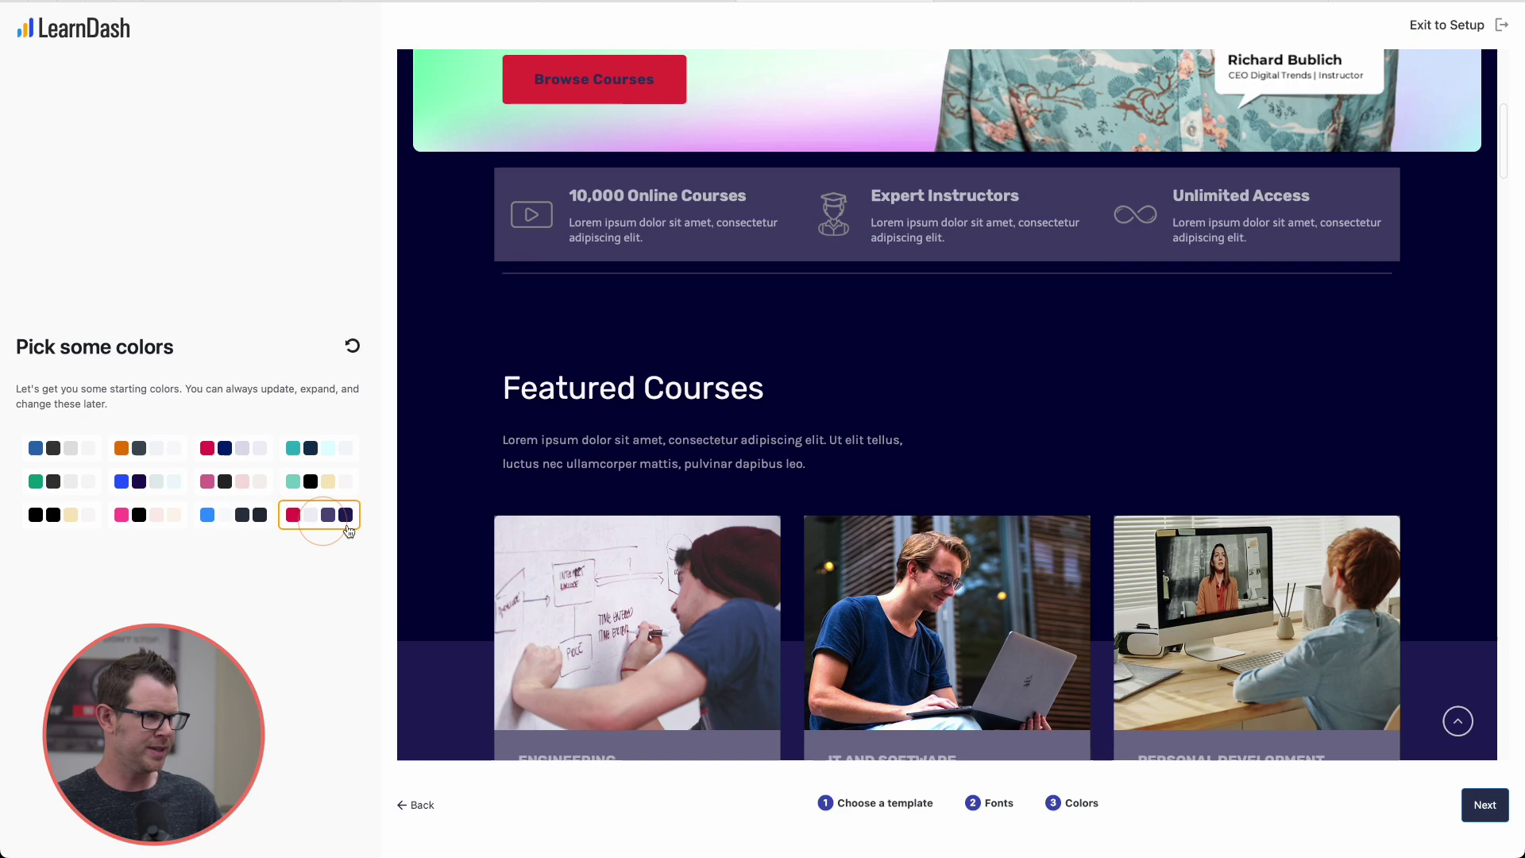
scroll(633, 560, "down", 3)
scroll(632, 568, "down", 2)
scroll(632, 568, "down", 2)
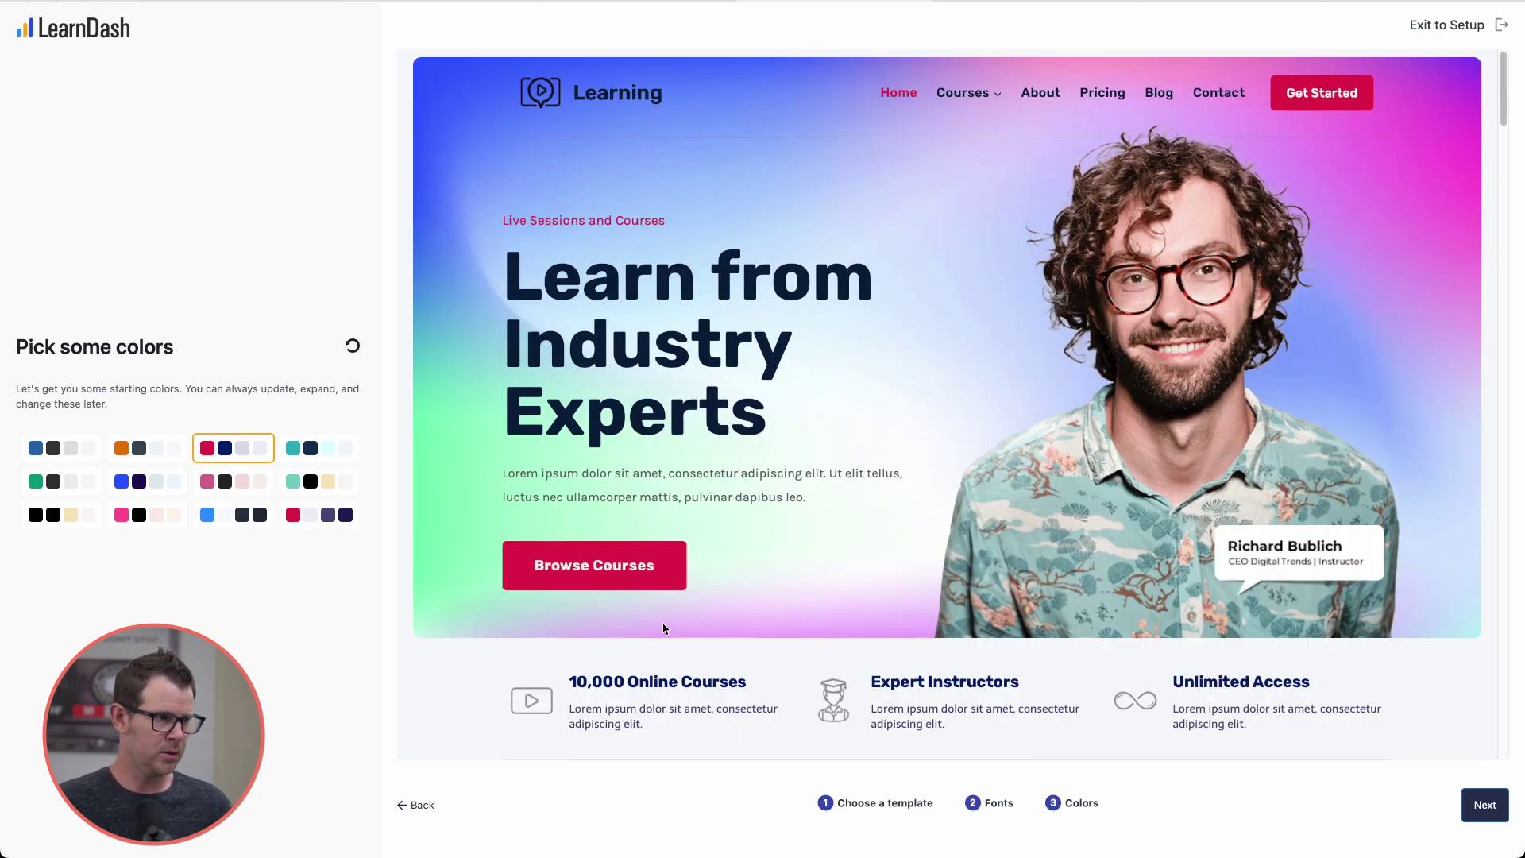
scroll(725, 505, "down", 3)
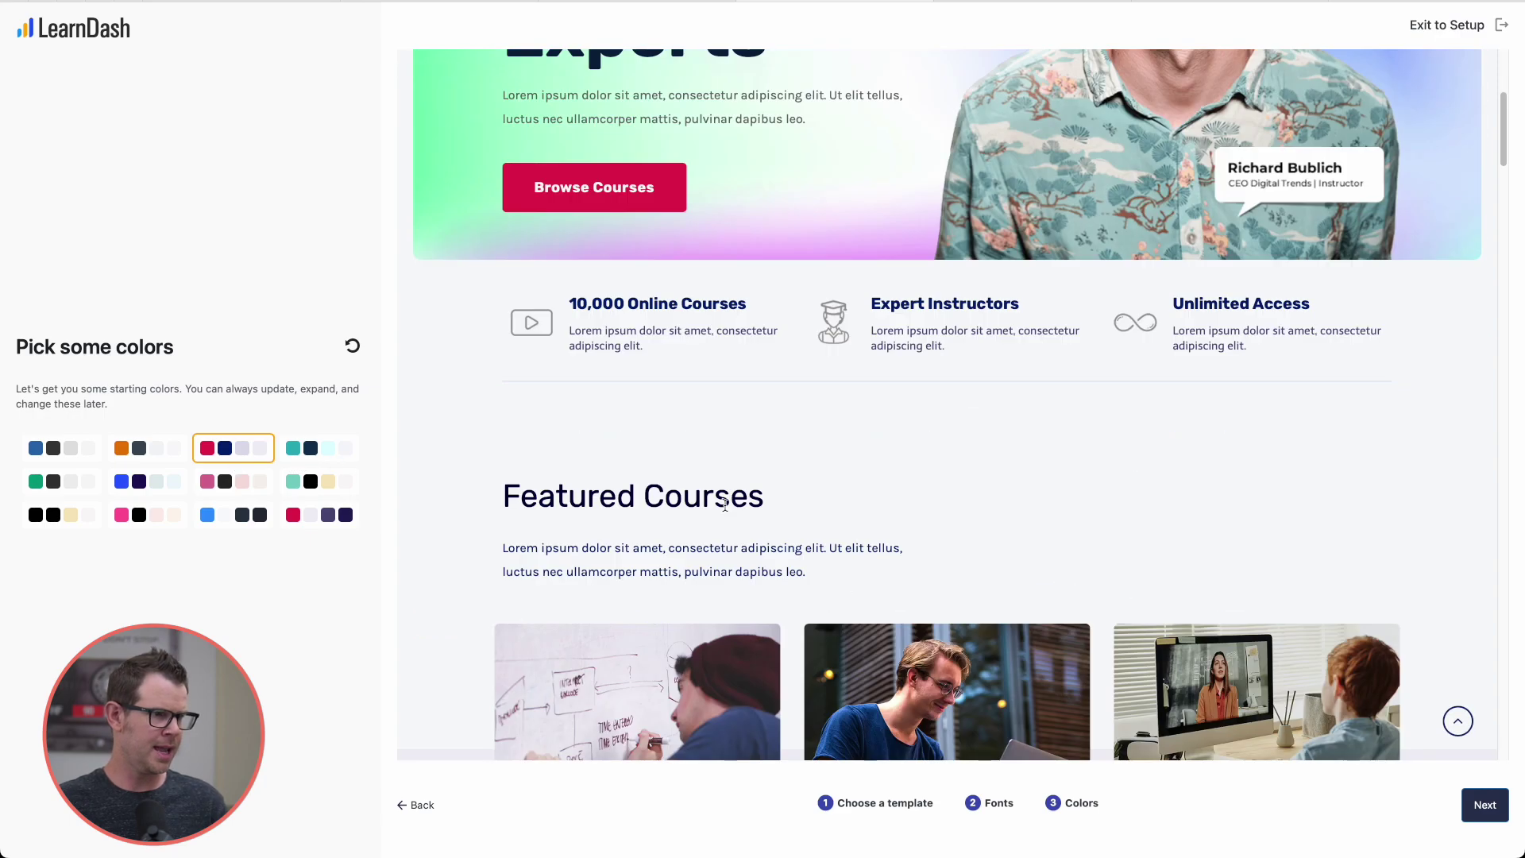
scroll(724, 506, "down", 2)
scroll(724, 507, "down", 1)
scroll(722, 508, "down", 1)
scroll(721, 510, "down", 2)
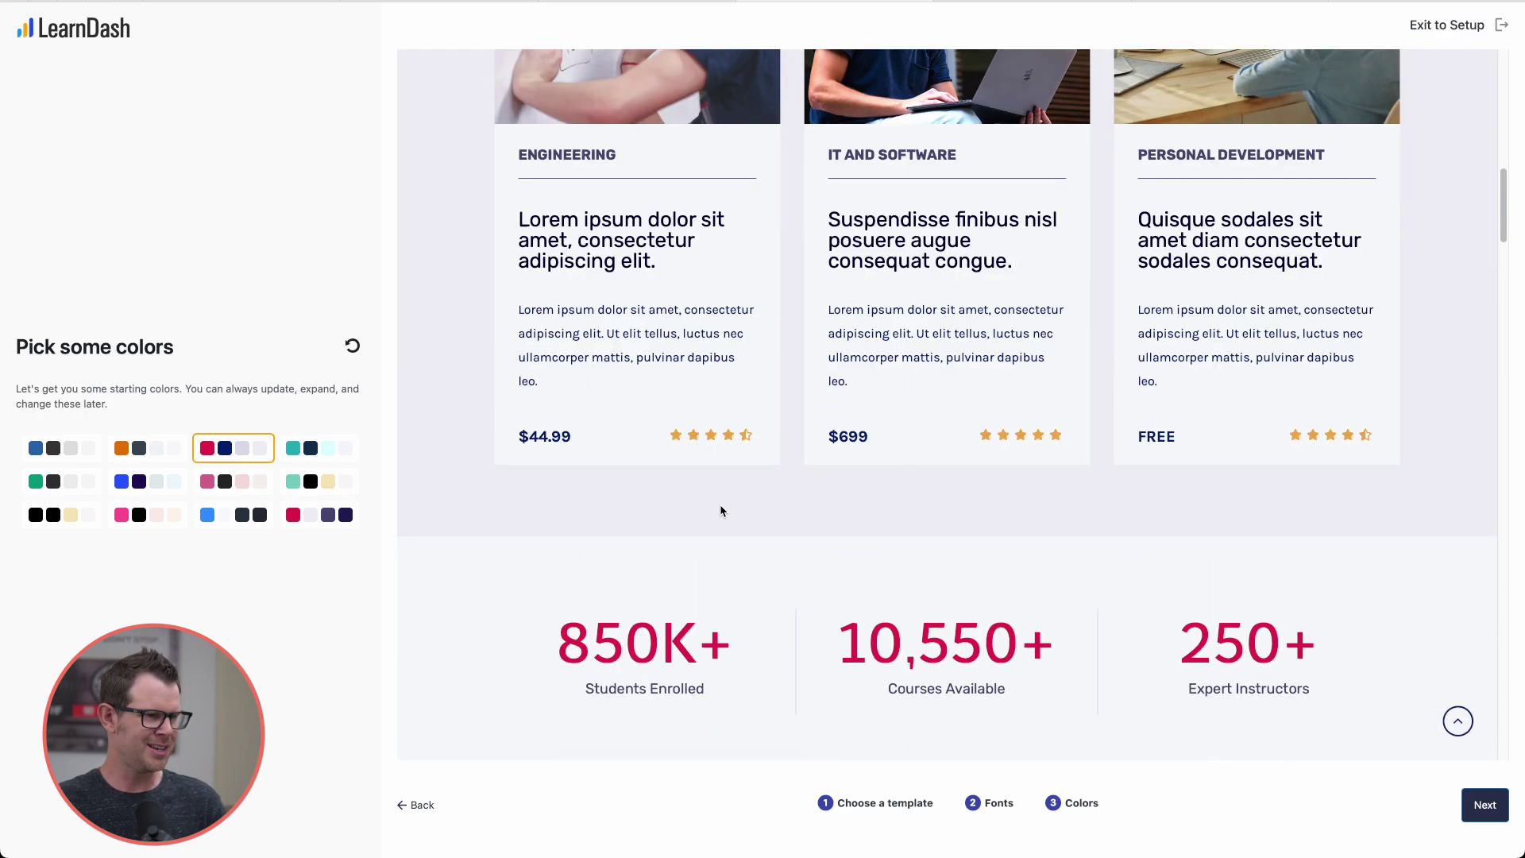
scroll(721, 511, "down", 2)
scroll(717, 513, "down", 1)
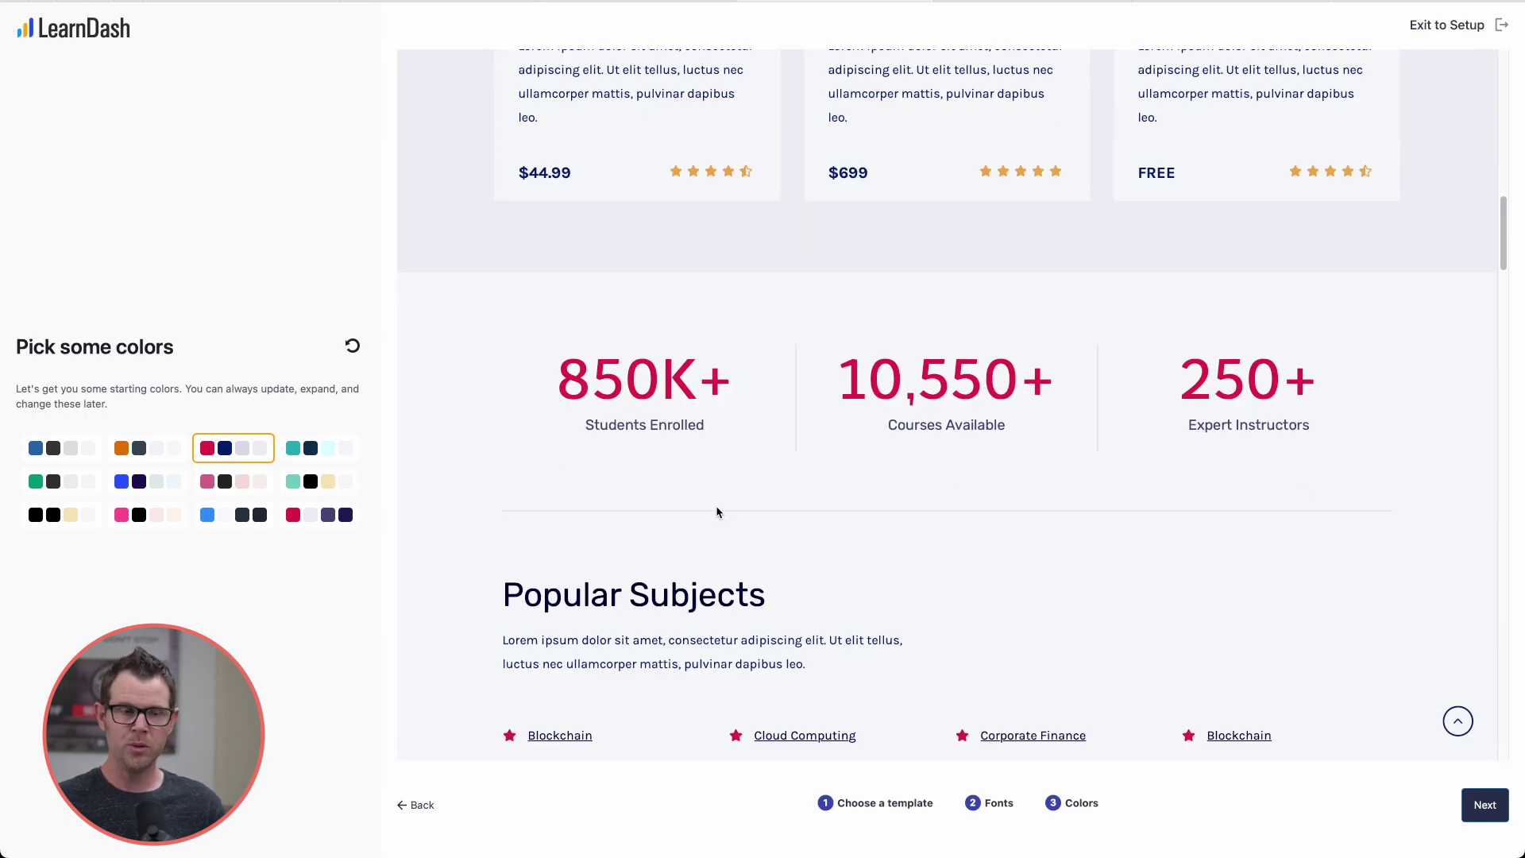
scroll(718, 513, "down", 1)
scroll(720, 510, "down", 1)
scroll(723, 508, "down", 1)
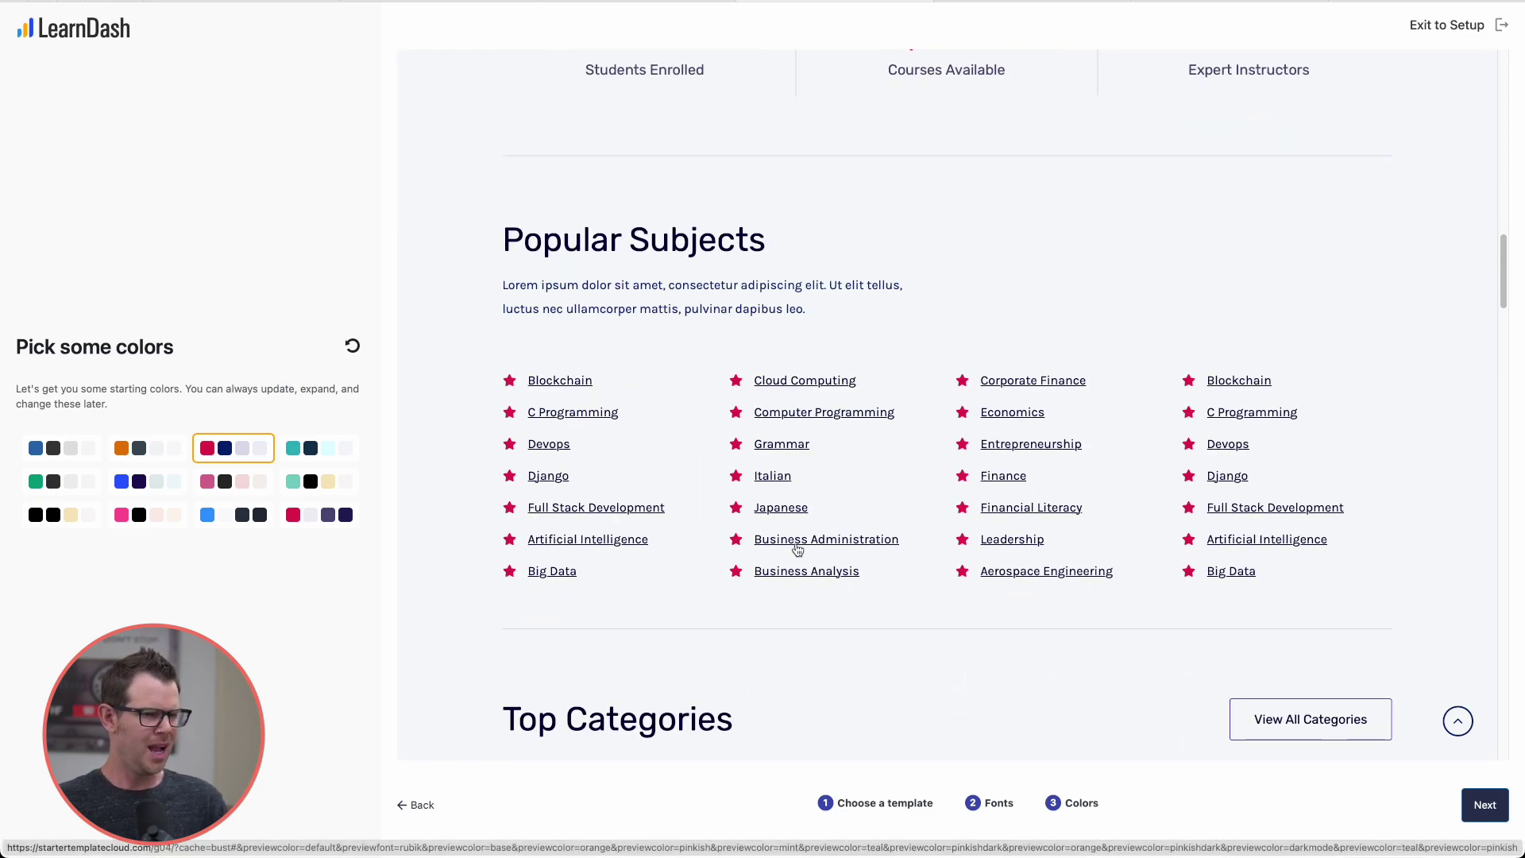
scroll(797, 549, "down", 2)
scroll(797, 549, "down", 2)
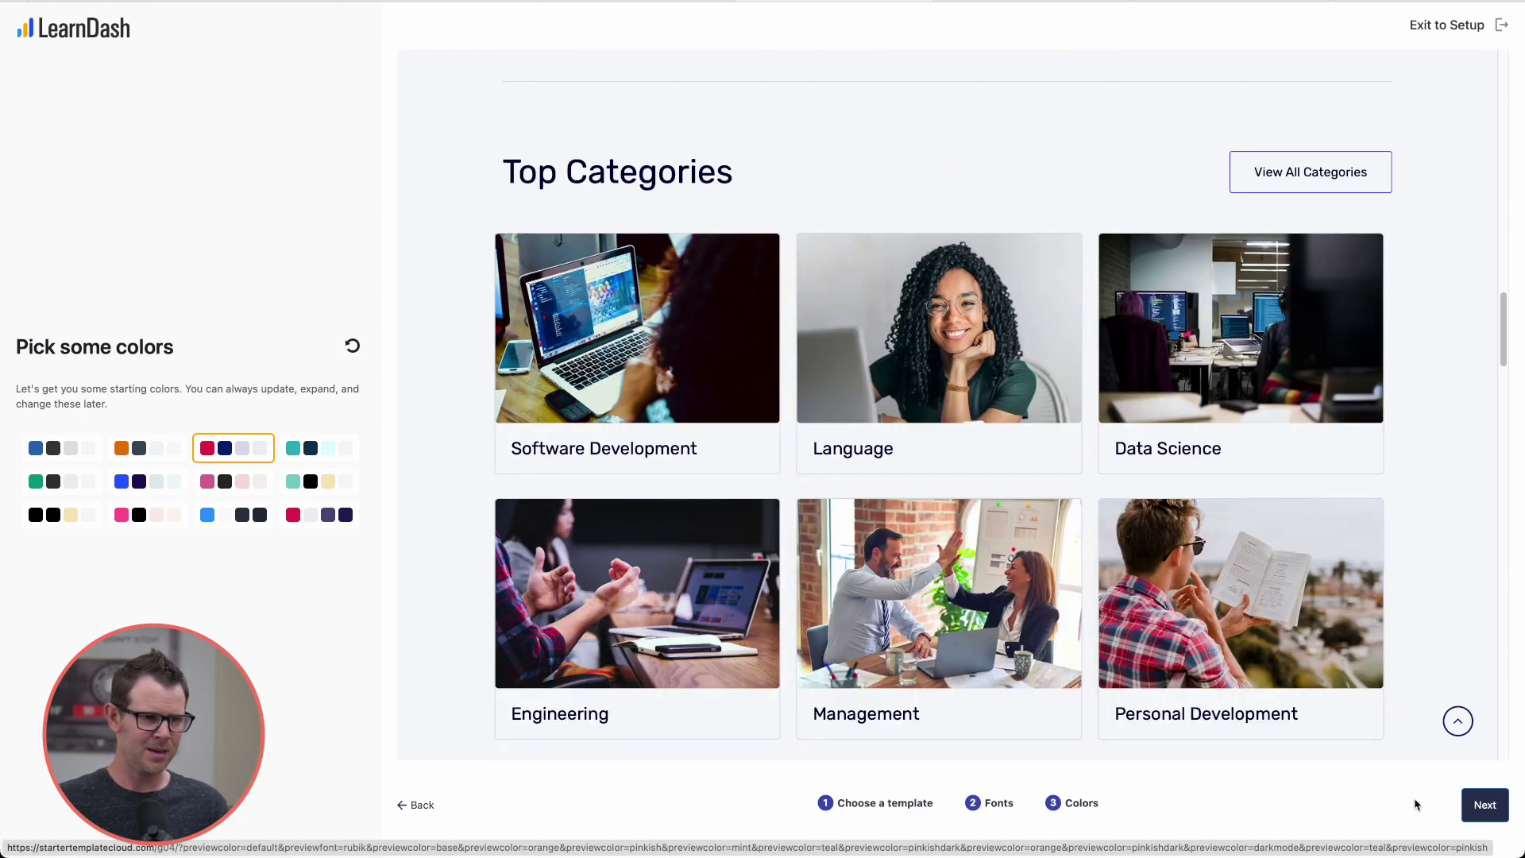
left_click(1484, 805)
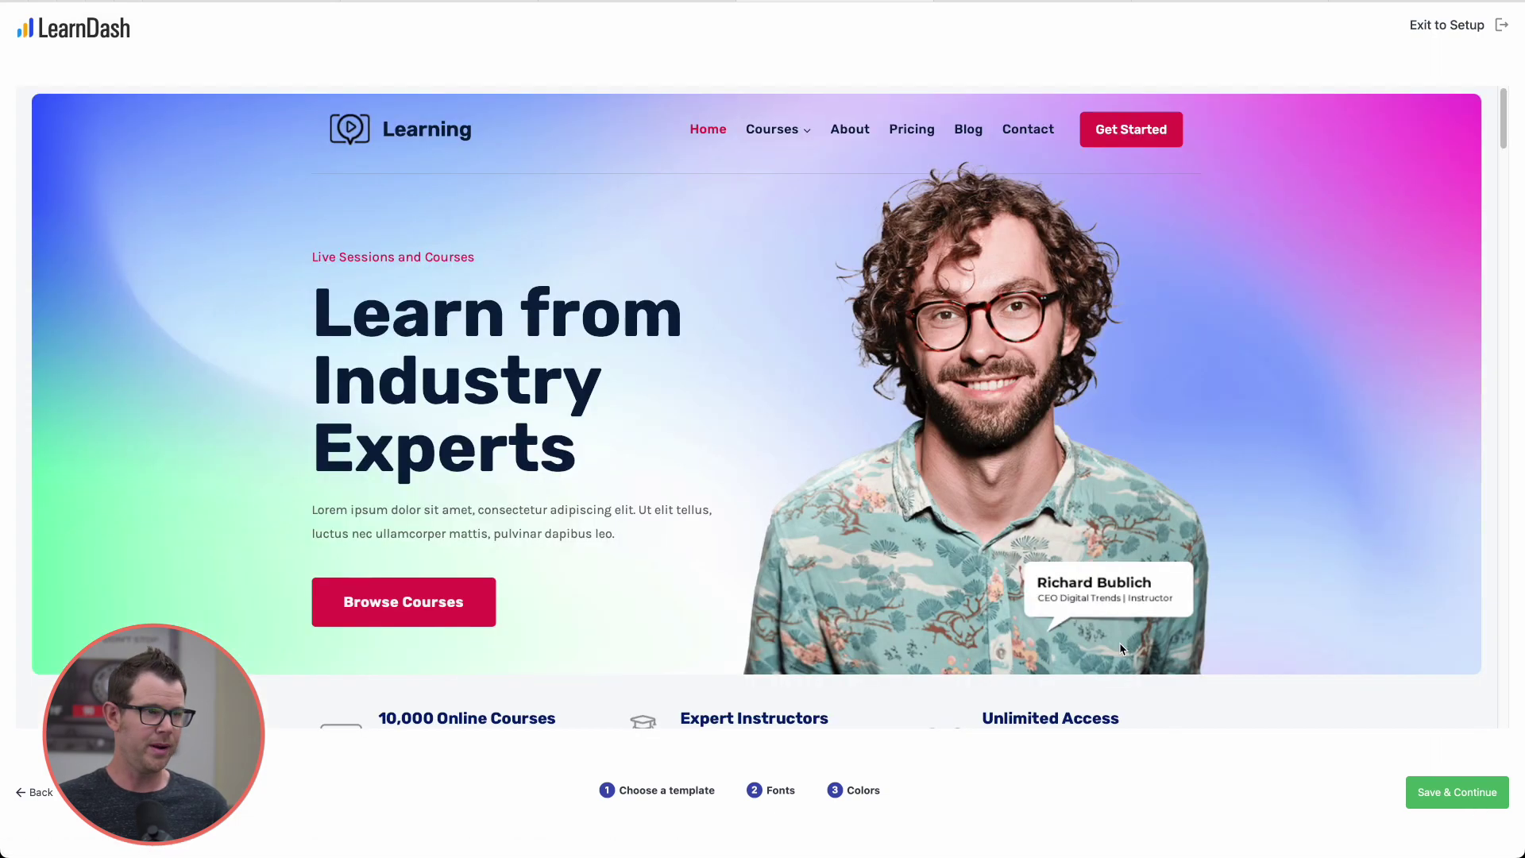
scroll(1122, 643, "down", 2)
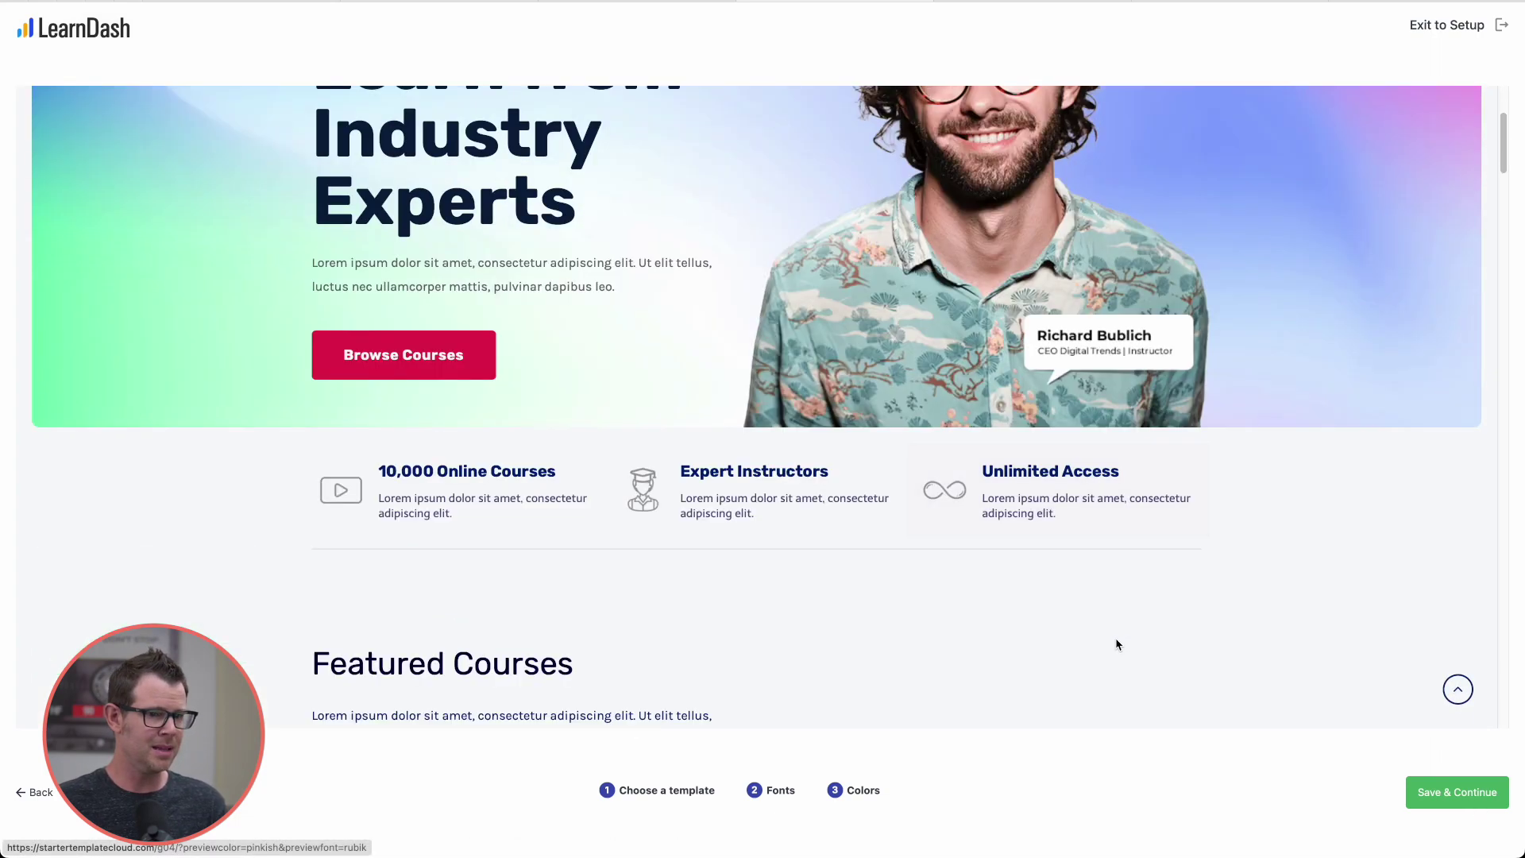
- Save the Online Course design with Rubik & Karla fonts and crimson-navy colours
left_click(1444, 797)
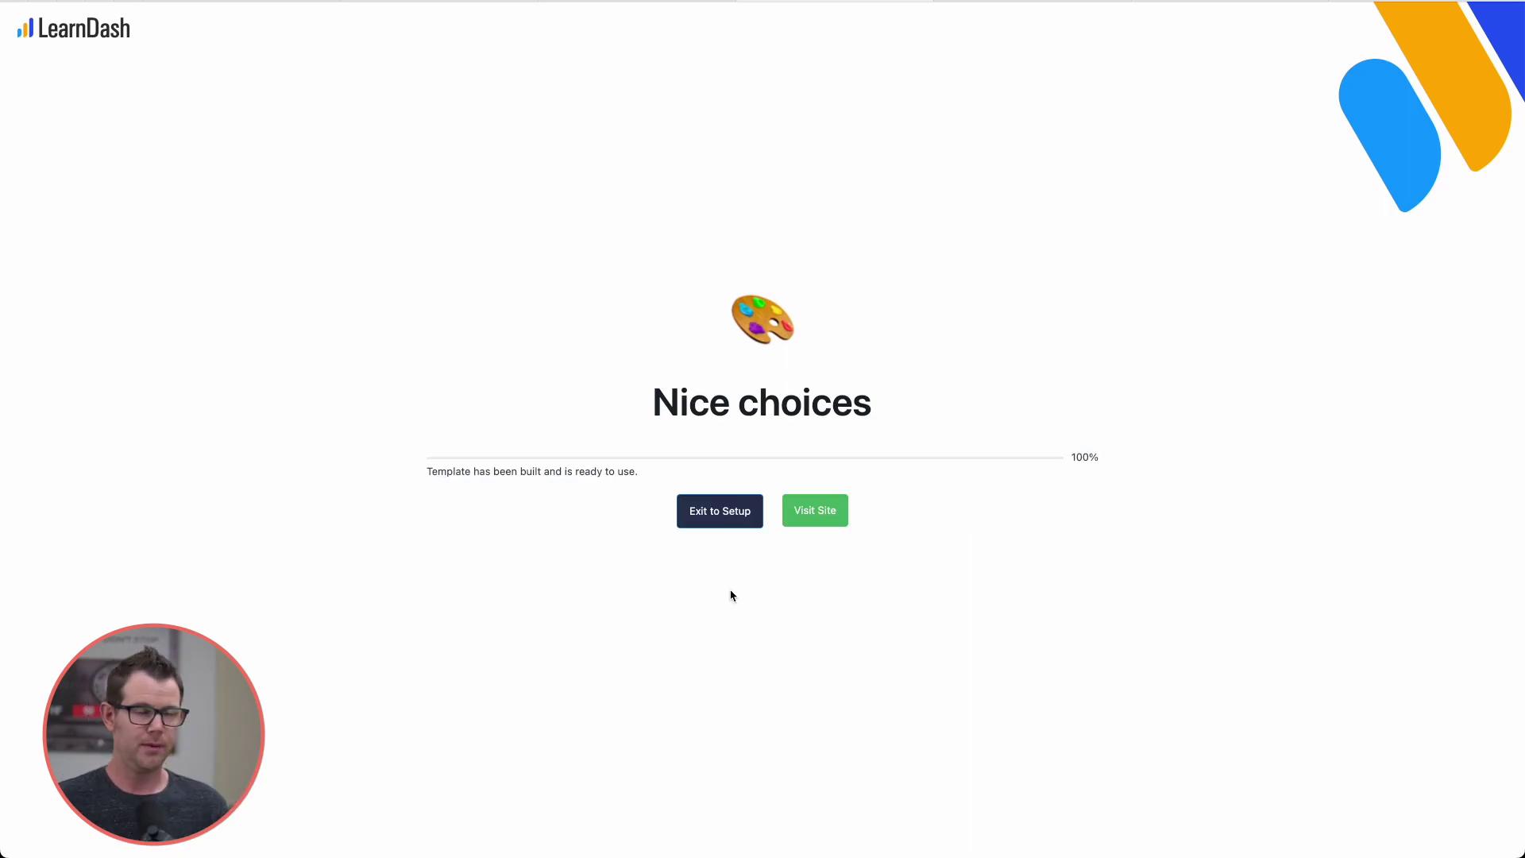
- Visit the finished Learn with Dave site and edit its Home page
left_click(810, 512)
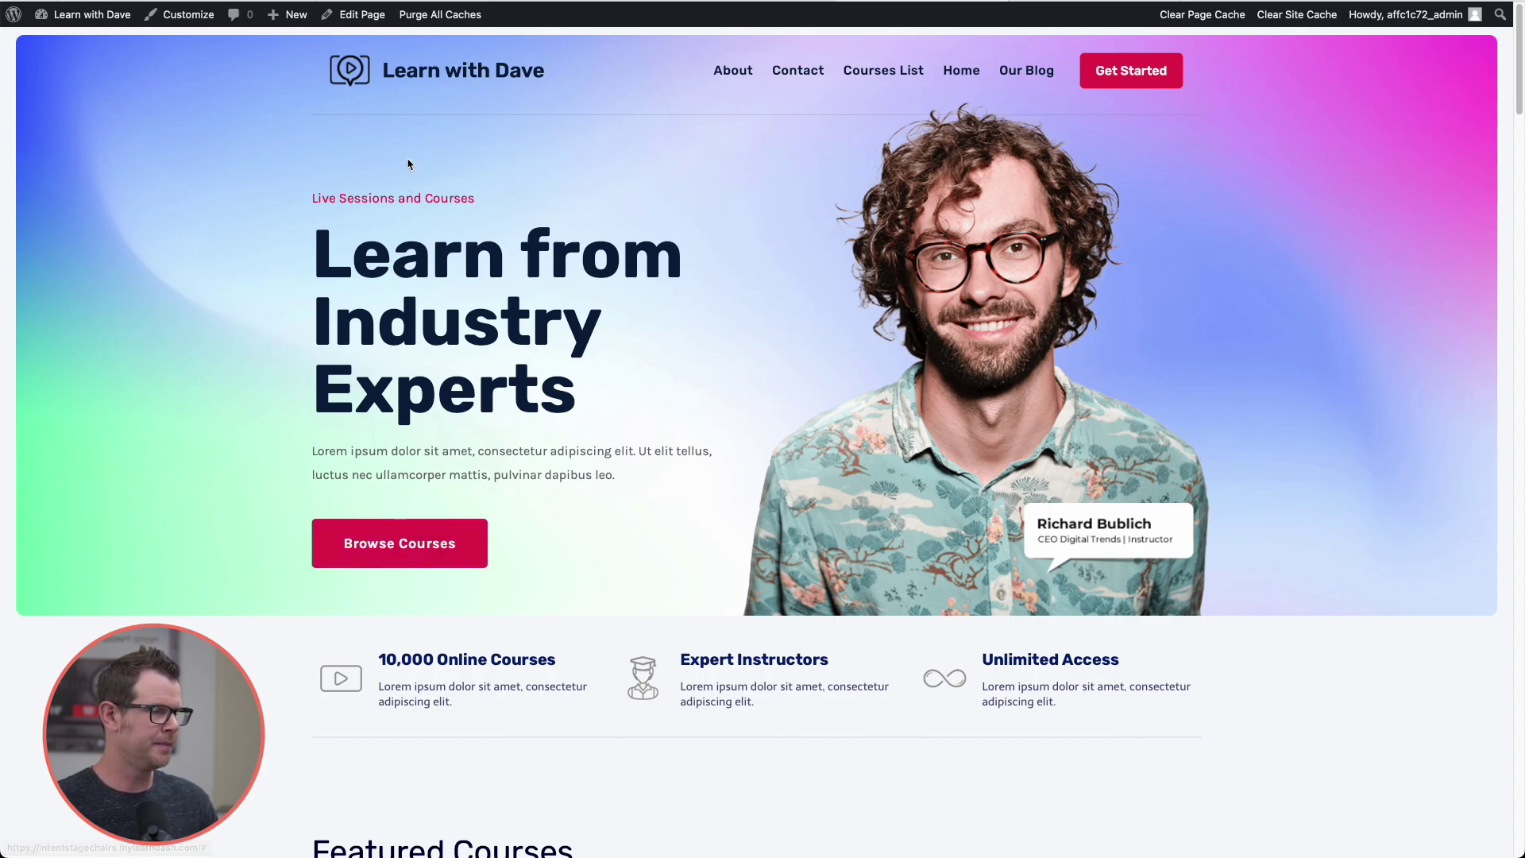
left_click(353, 18)
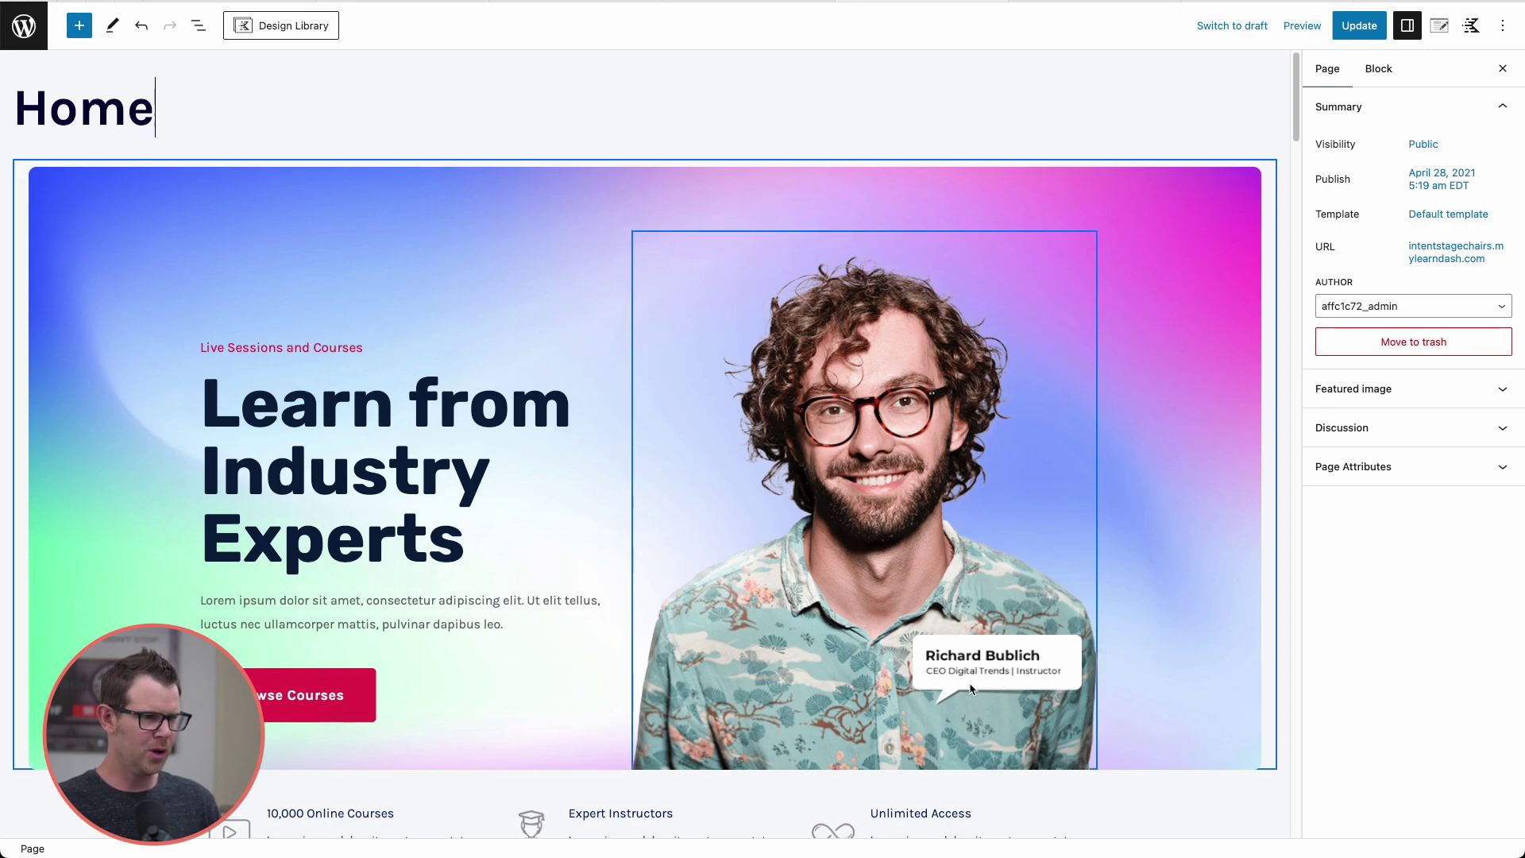
- Select the hero's Advanced Gallery portrait and open its gallery images
left_click(874, 691)
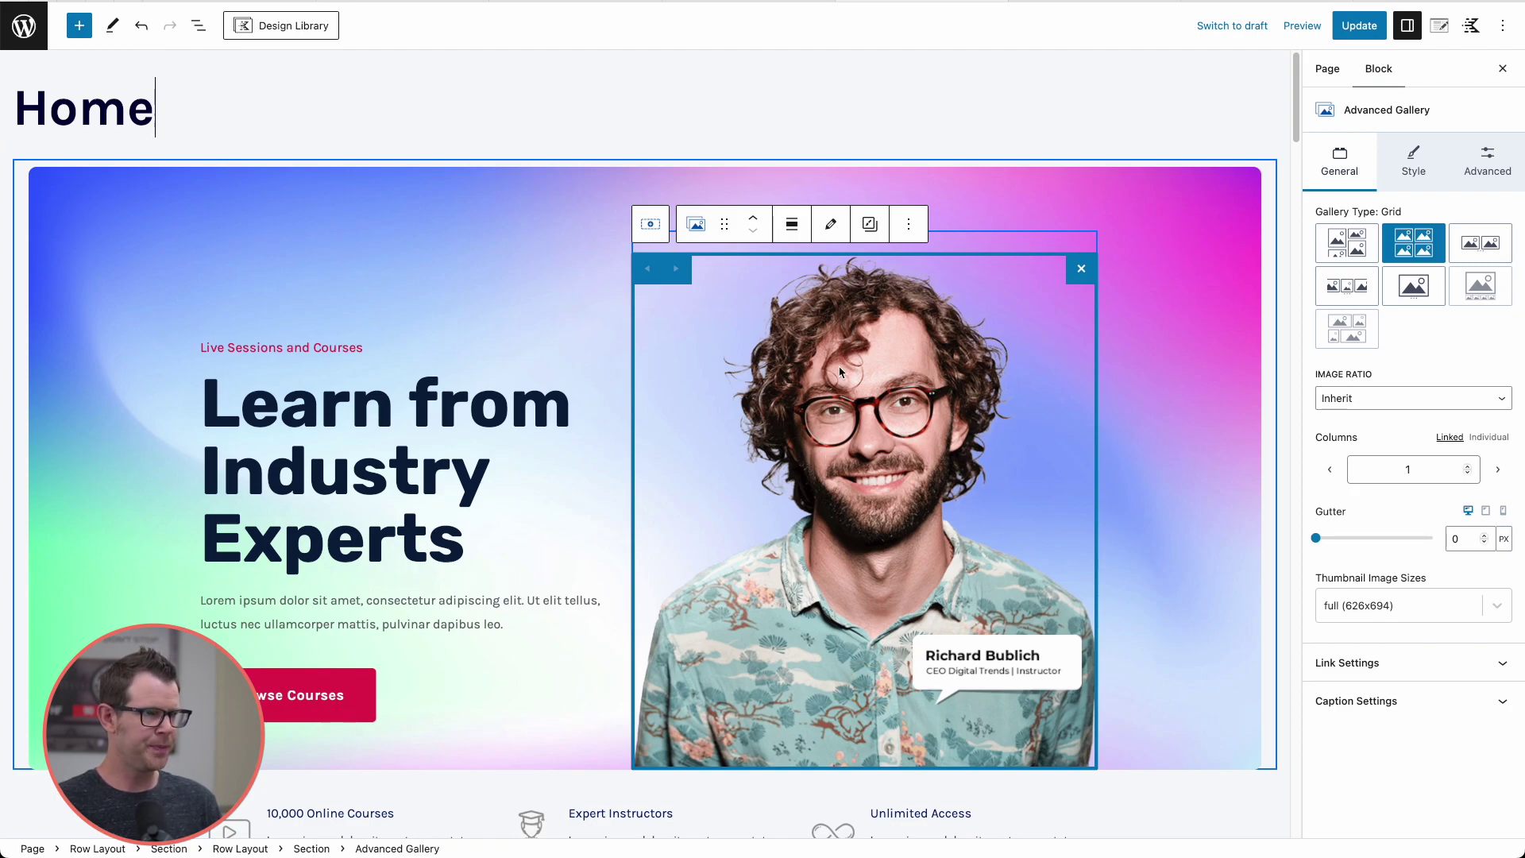
left_click(830, 226)
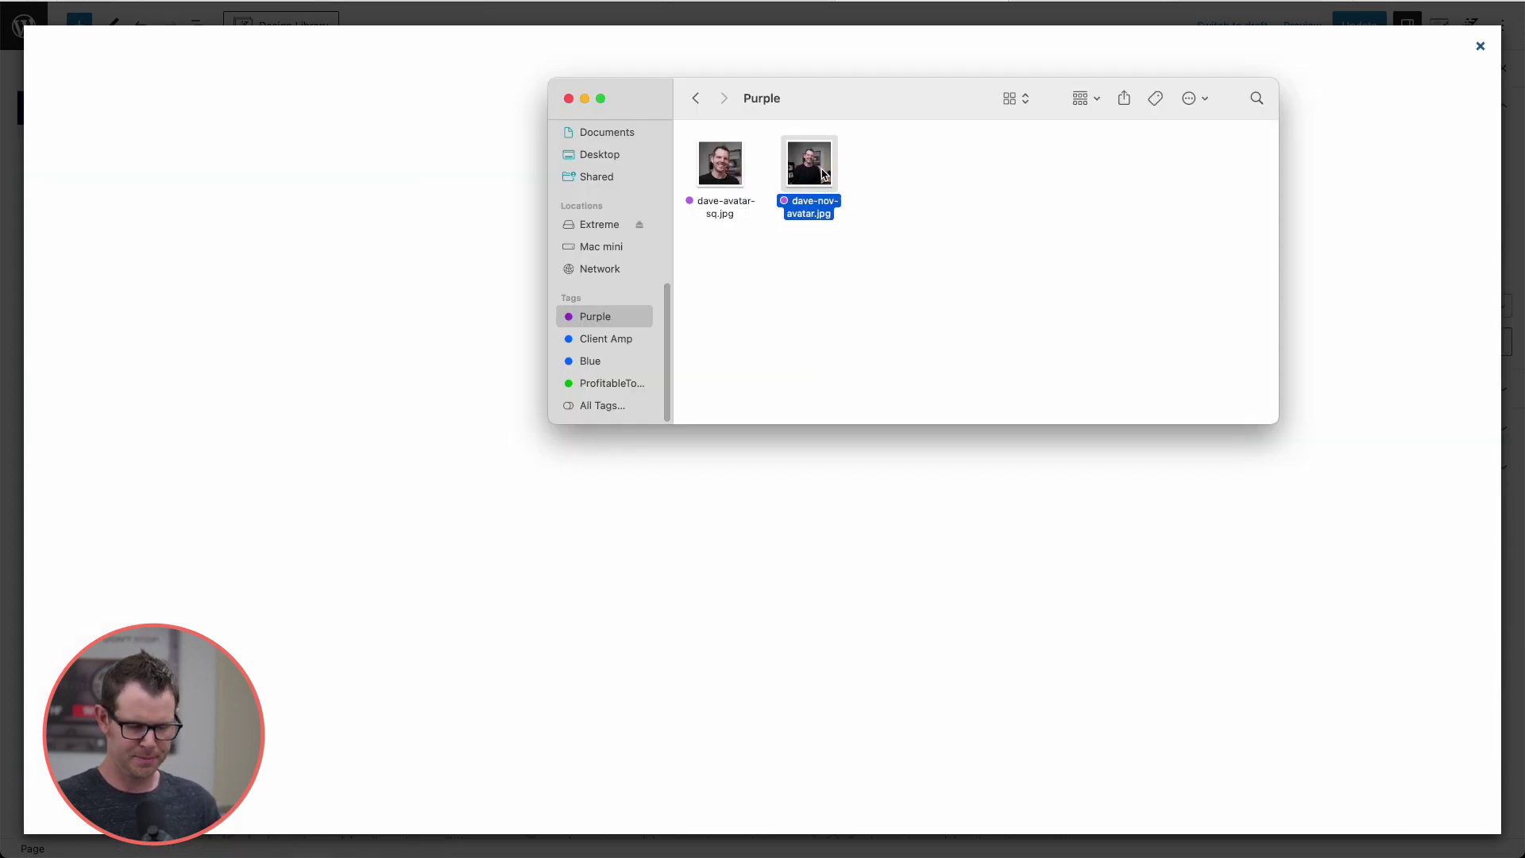
- Make a background-free PNG of the avatar with Remove Background and drag it into the media library
key("space")
key("space")
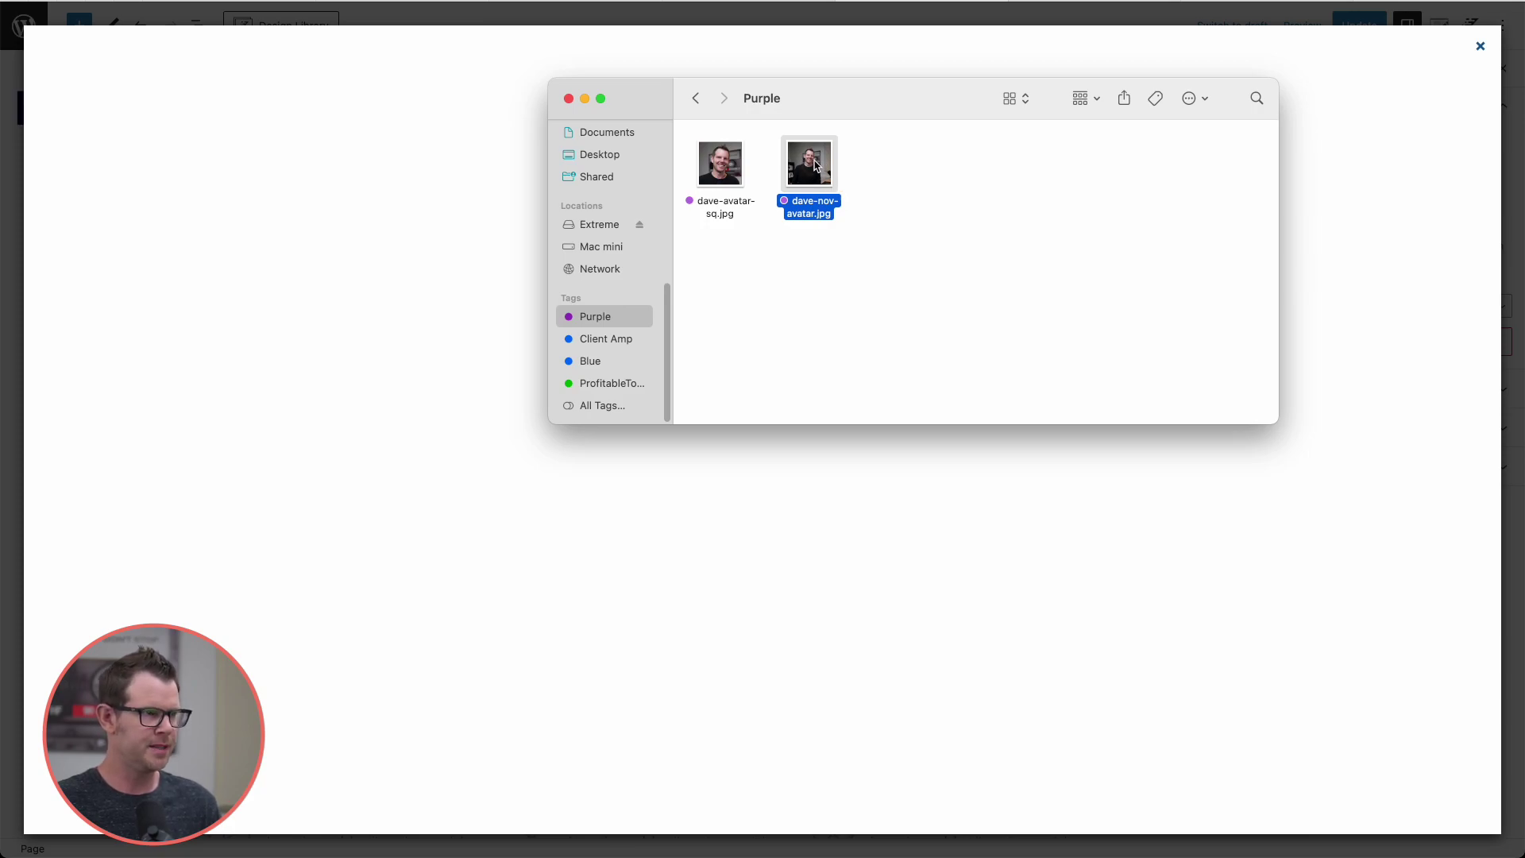
right_click(817, 166)
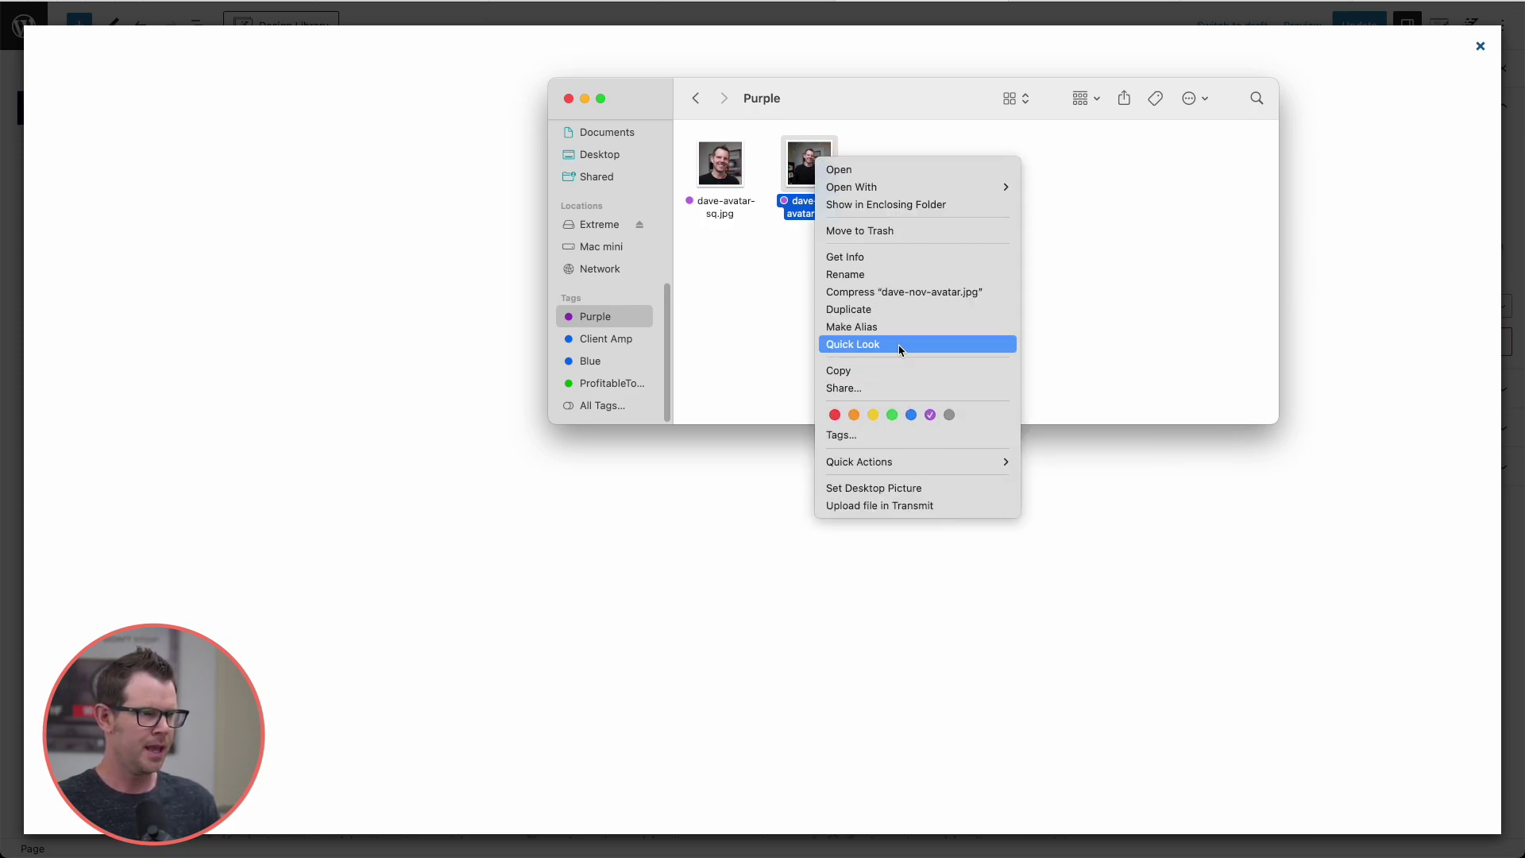
mouse_move(858, 461)
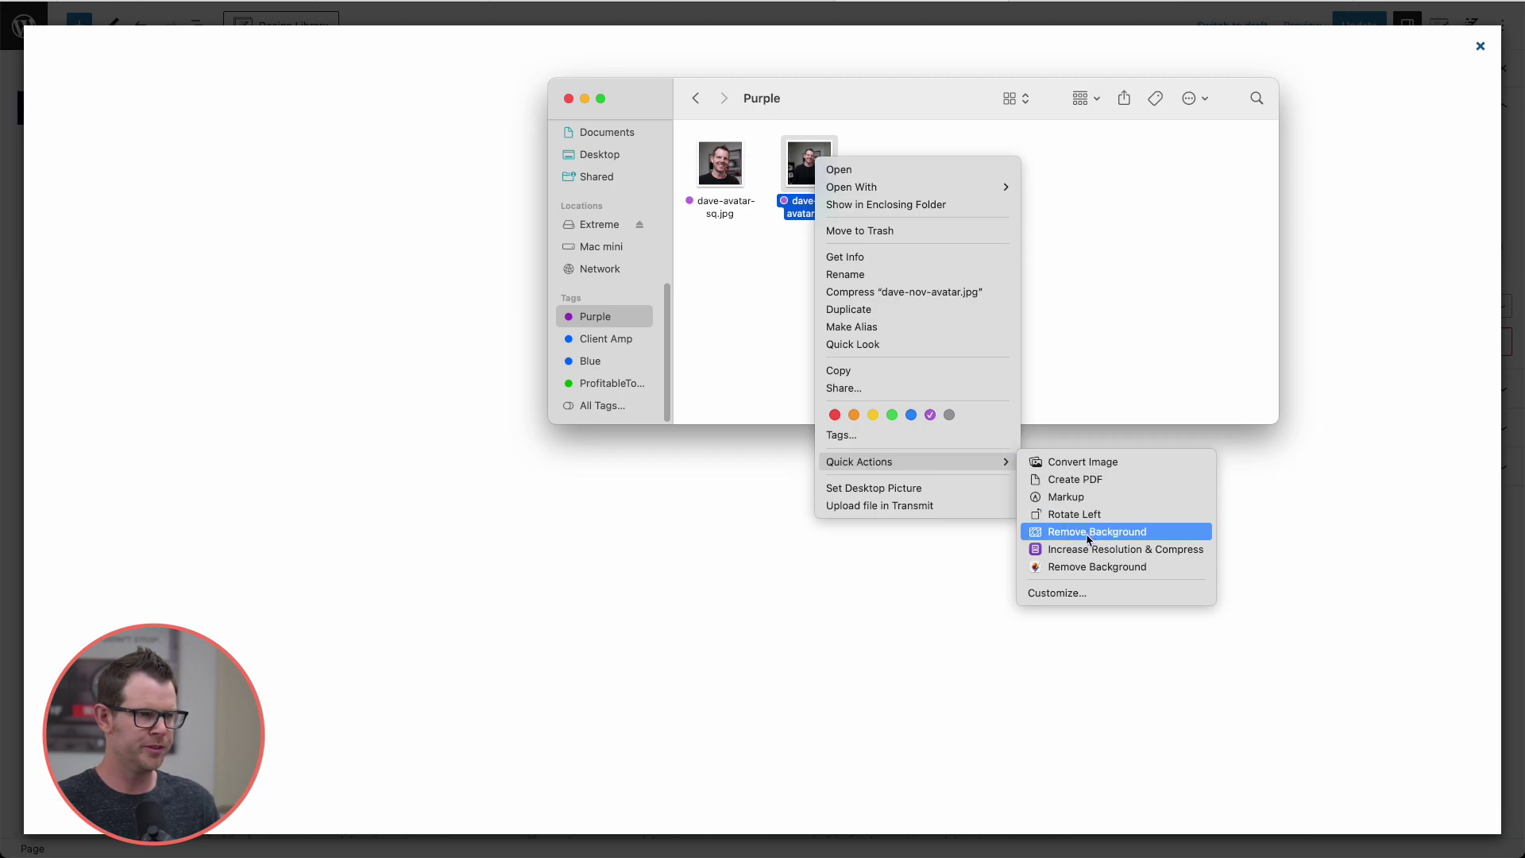
left_click(1088, 532)
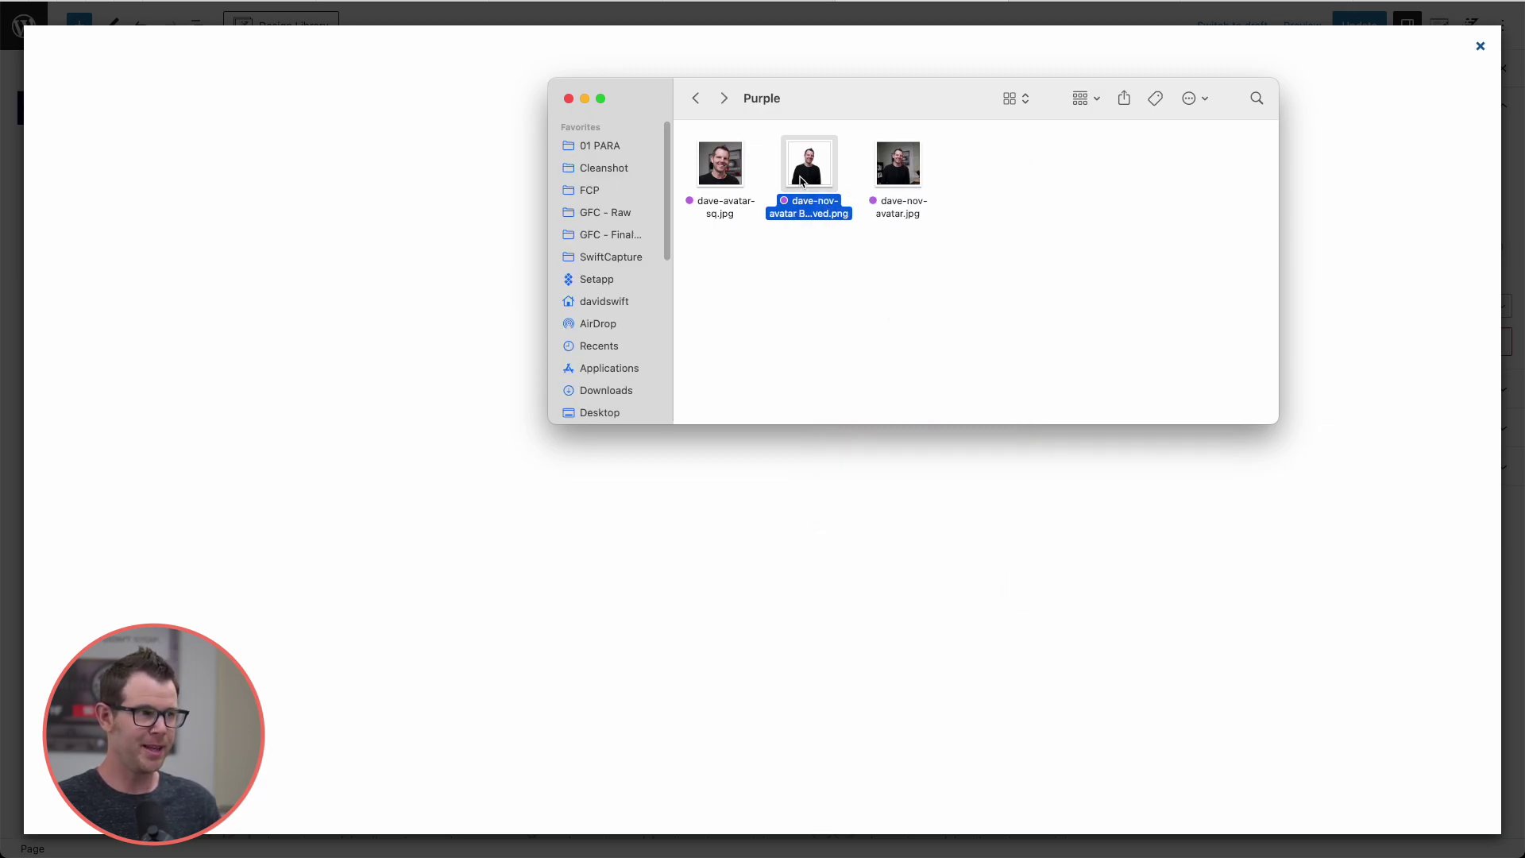
key("space")
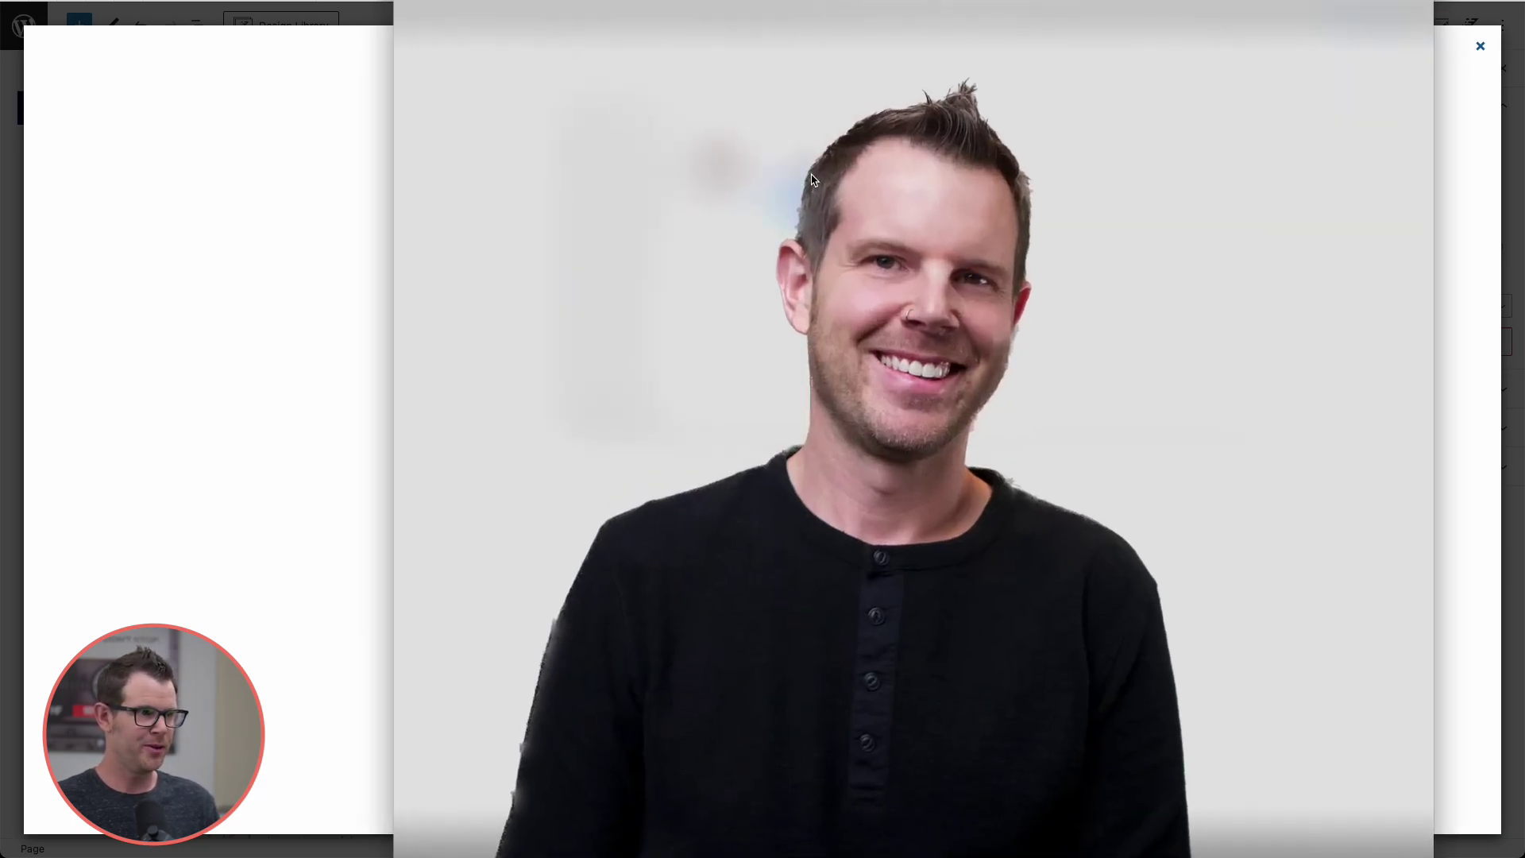
key("space")
left_click_drag(1382, 420, 841, 382)
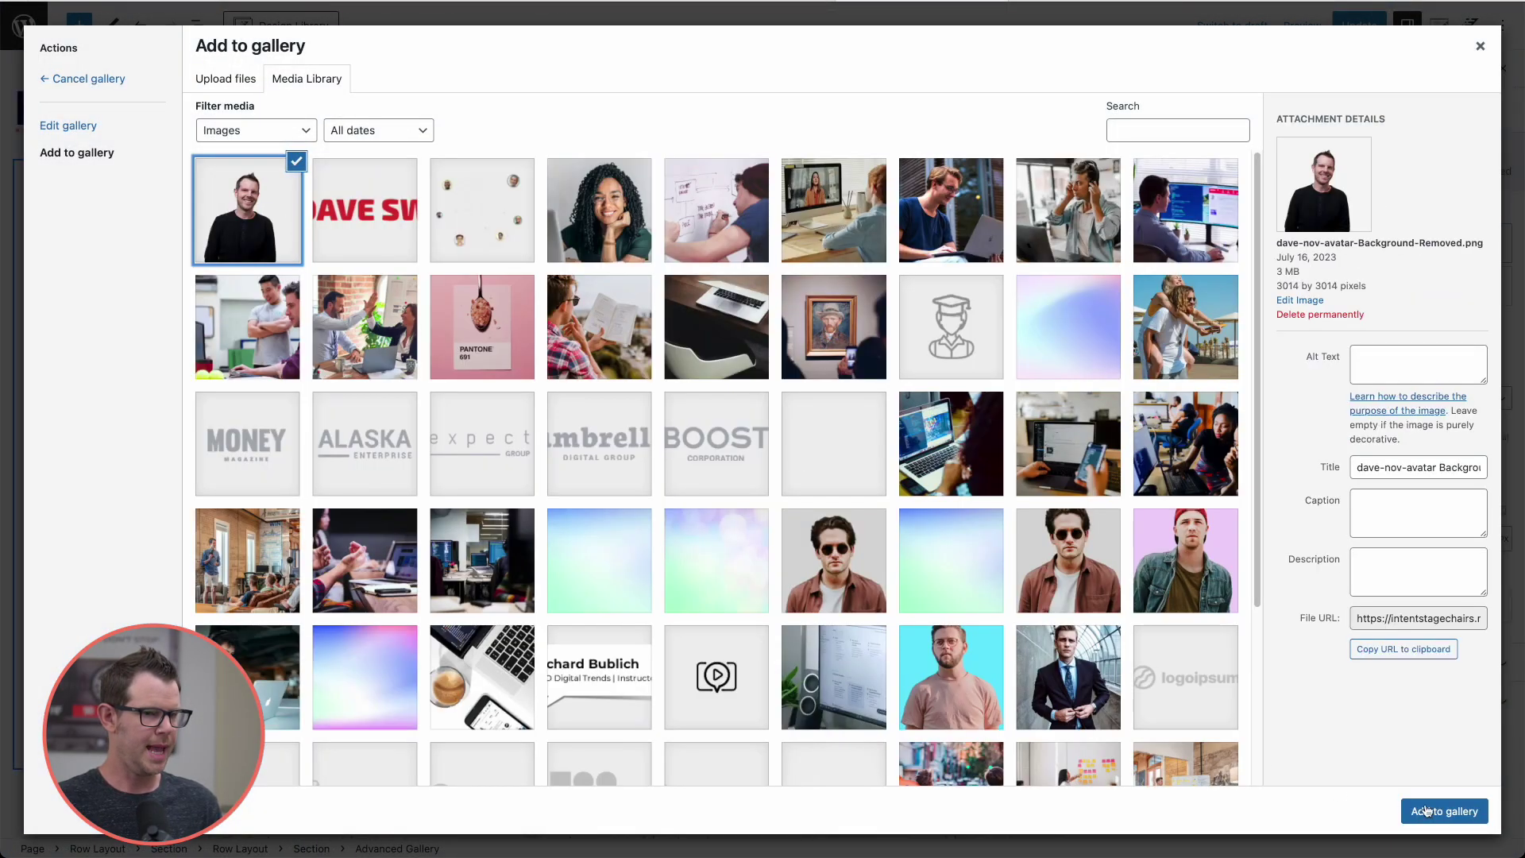
- Replace the curly-haired portrait in the hero gallery with the background-free photo
left_click(1443, 810)
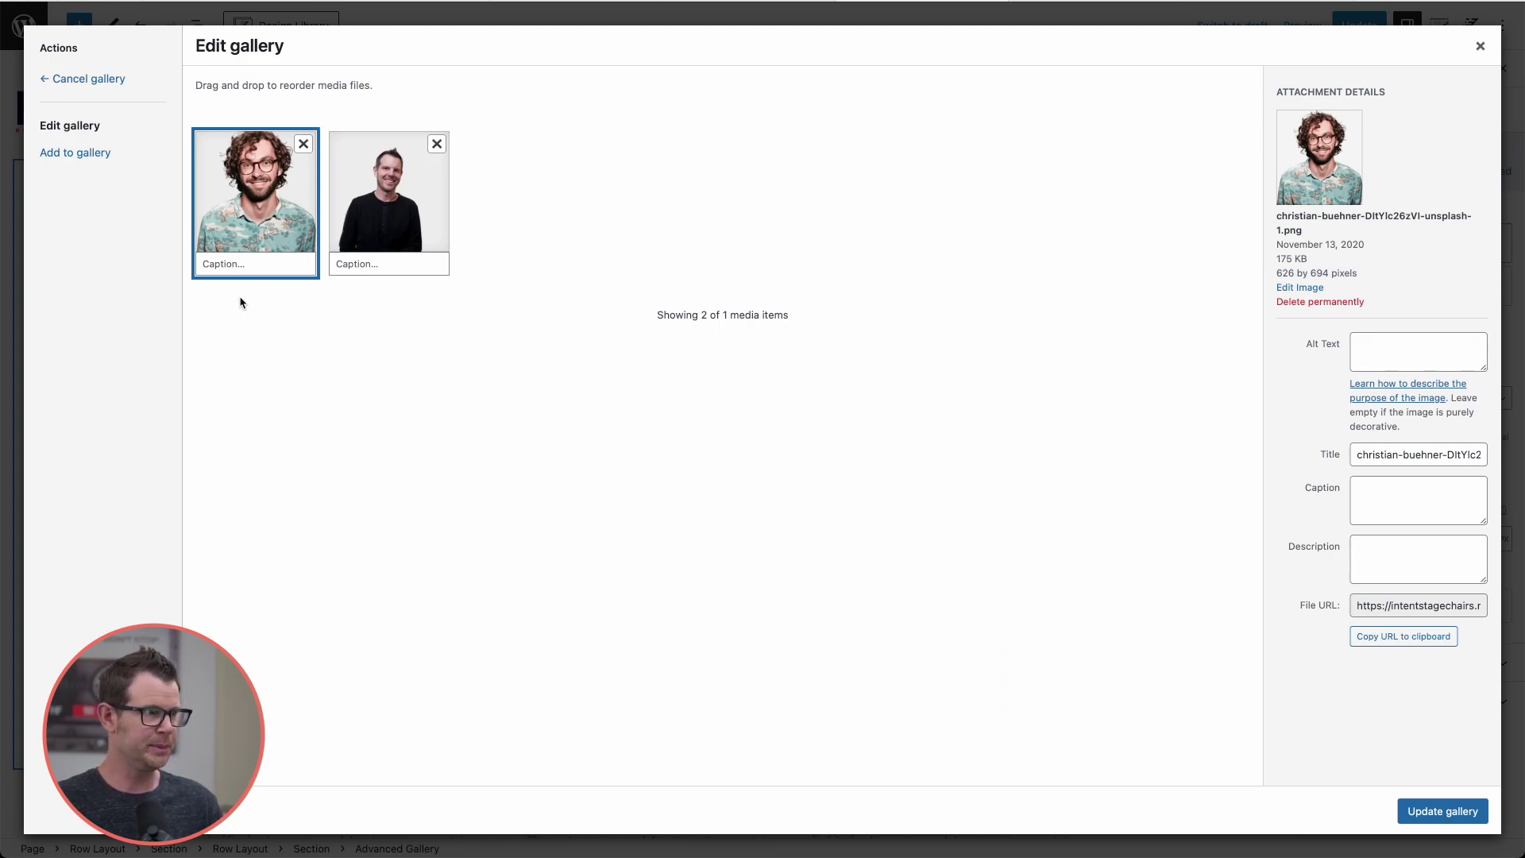
left_click(303, 144)
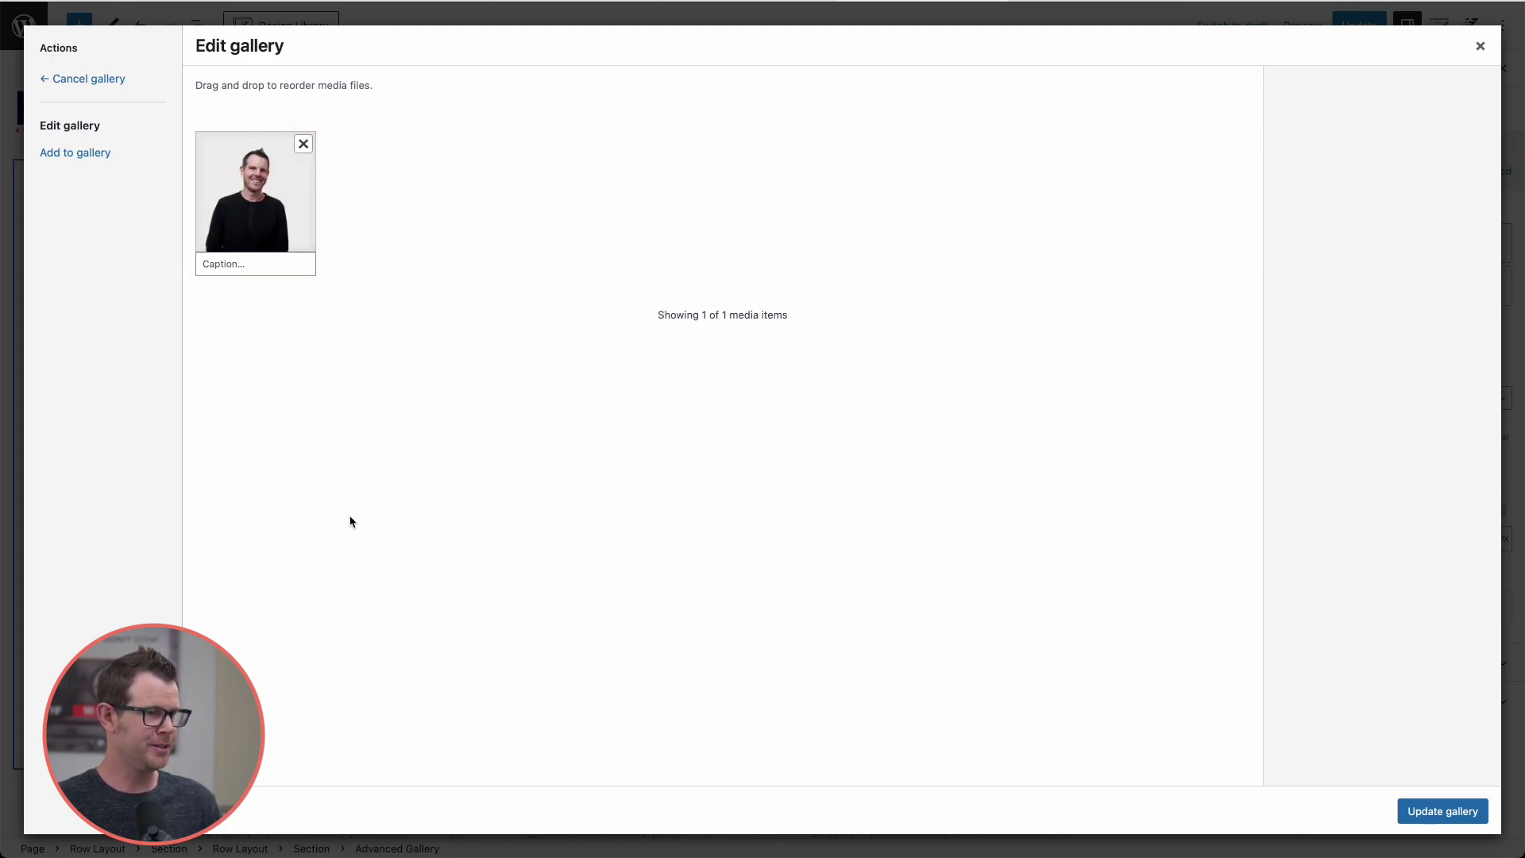
left_click(1443, 811)
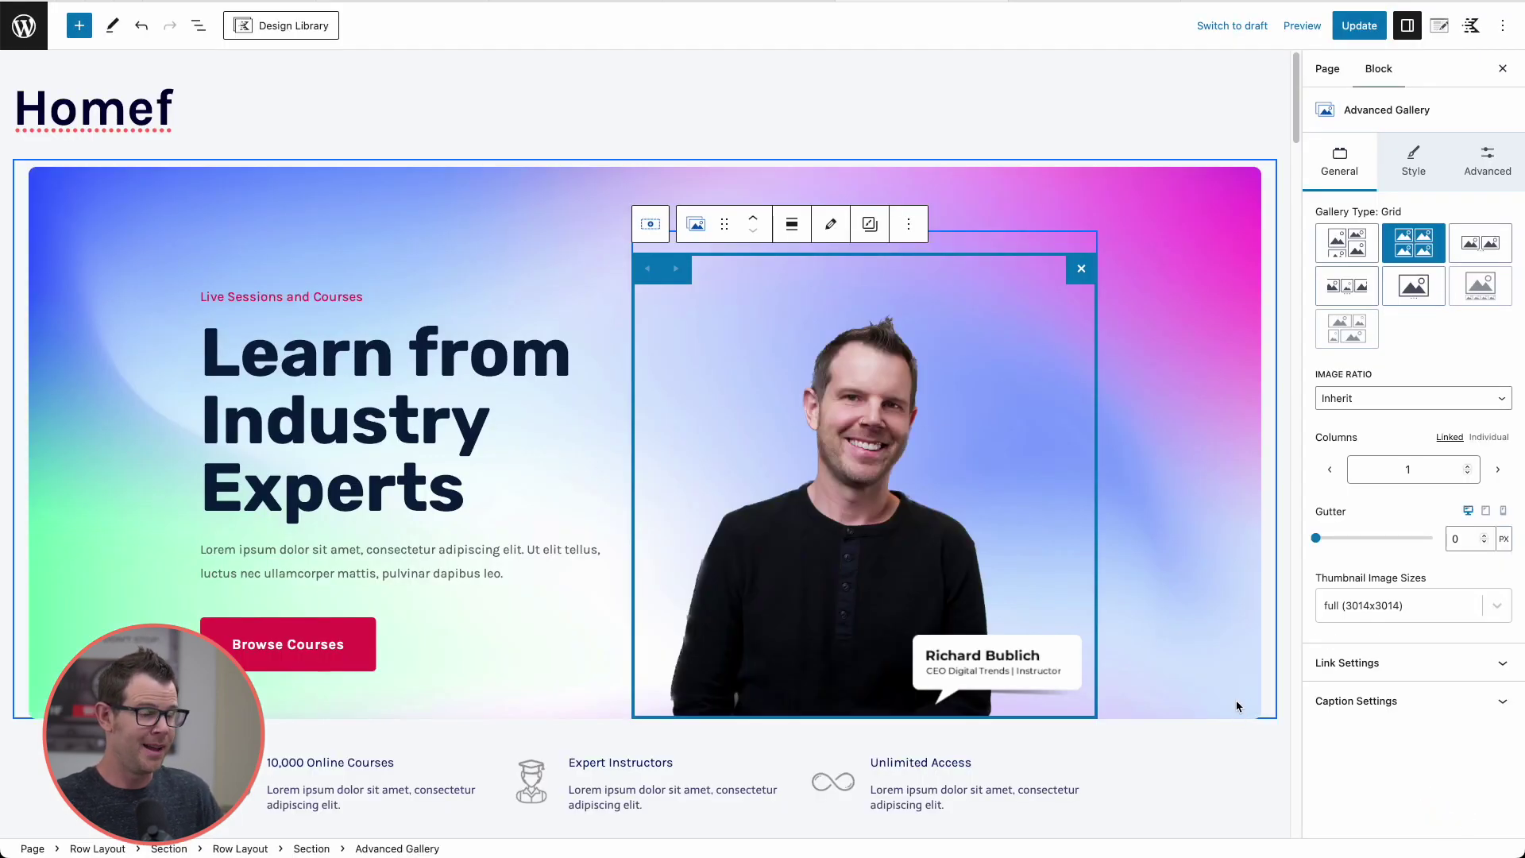
- Delete the instructor name badge image from the hero section
left_click(997, 670)
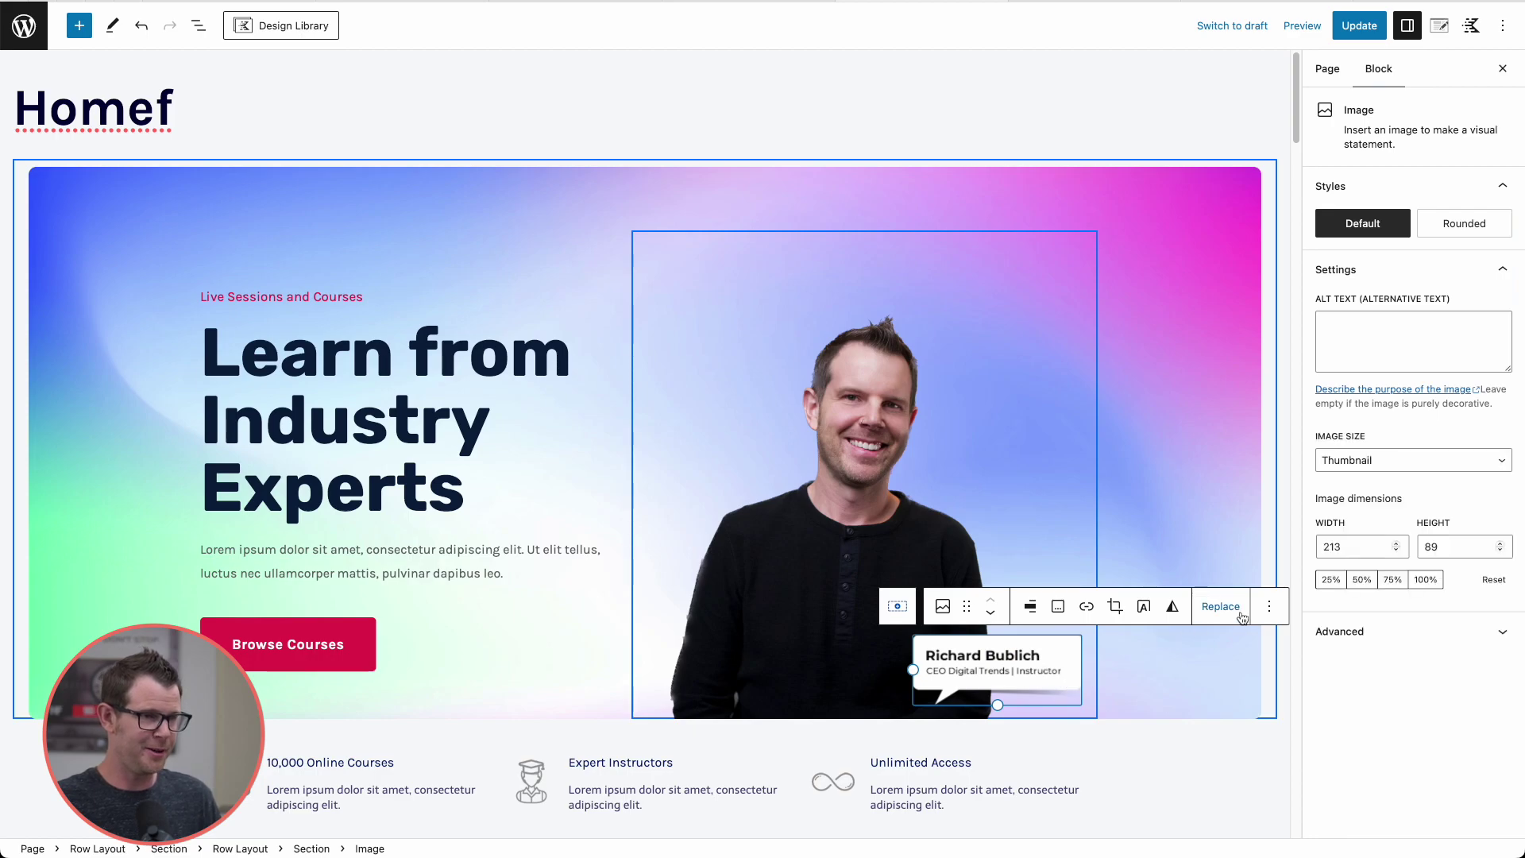
left_click(1270, 607)
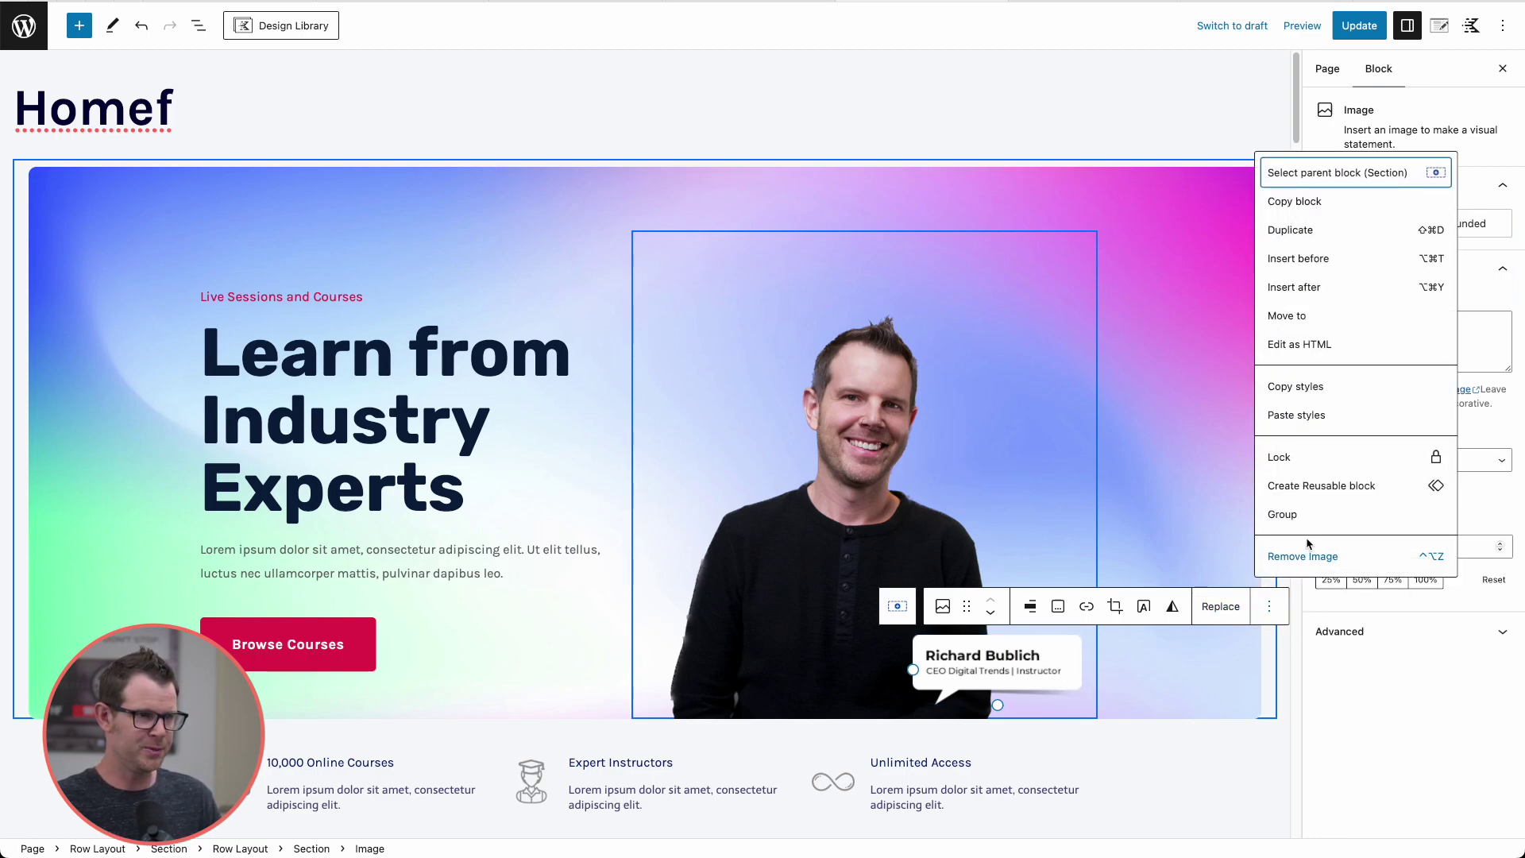
left_click(1304, 557)
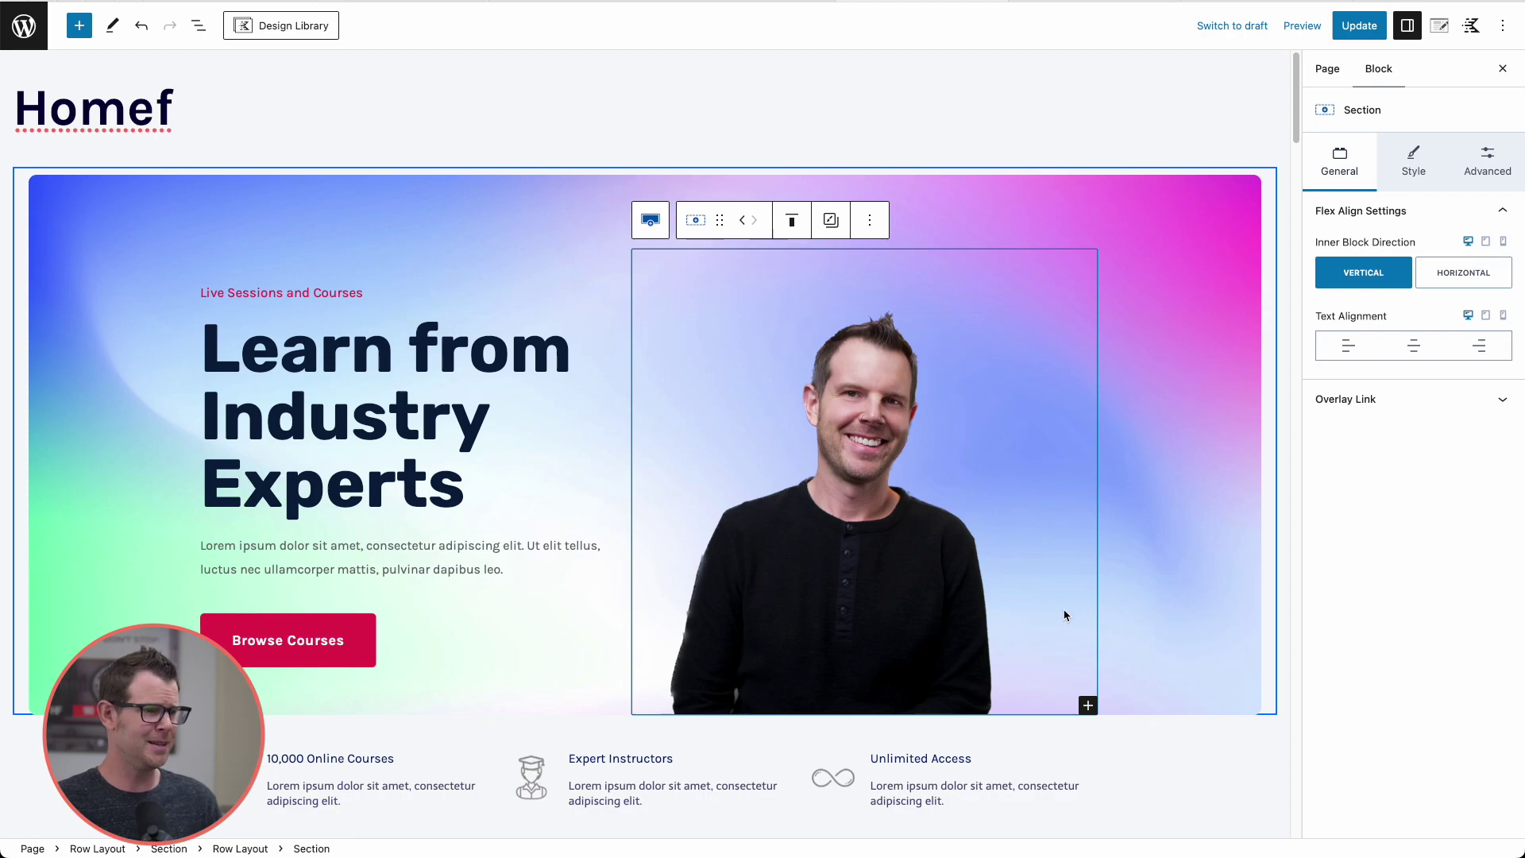
left_click(651, 220)
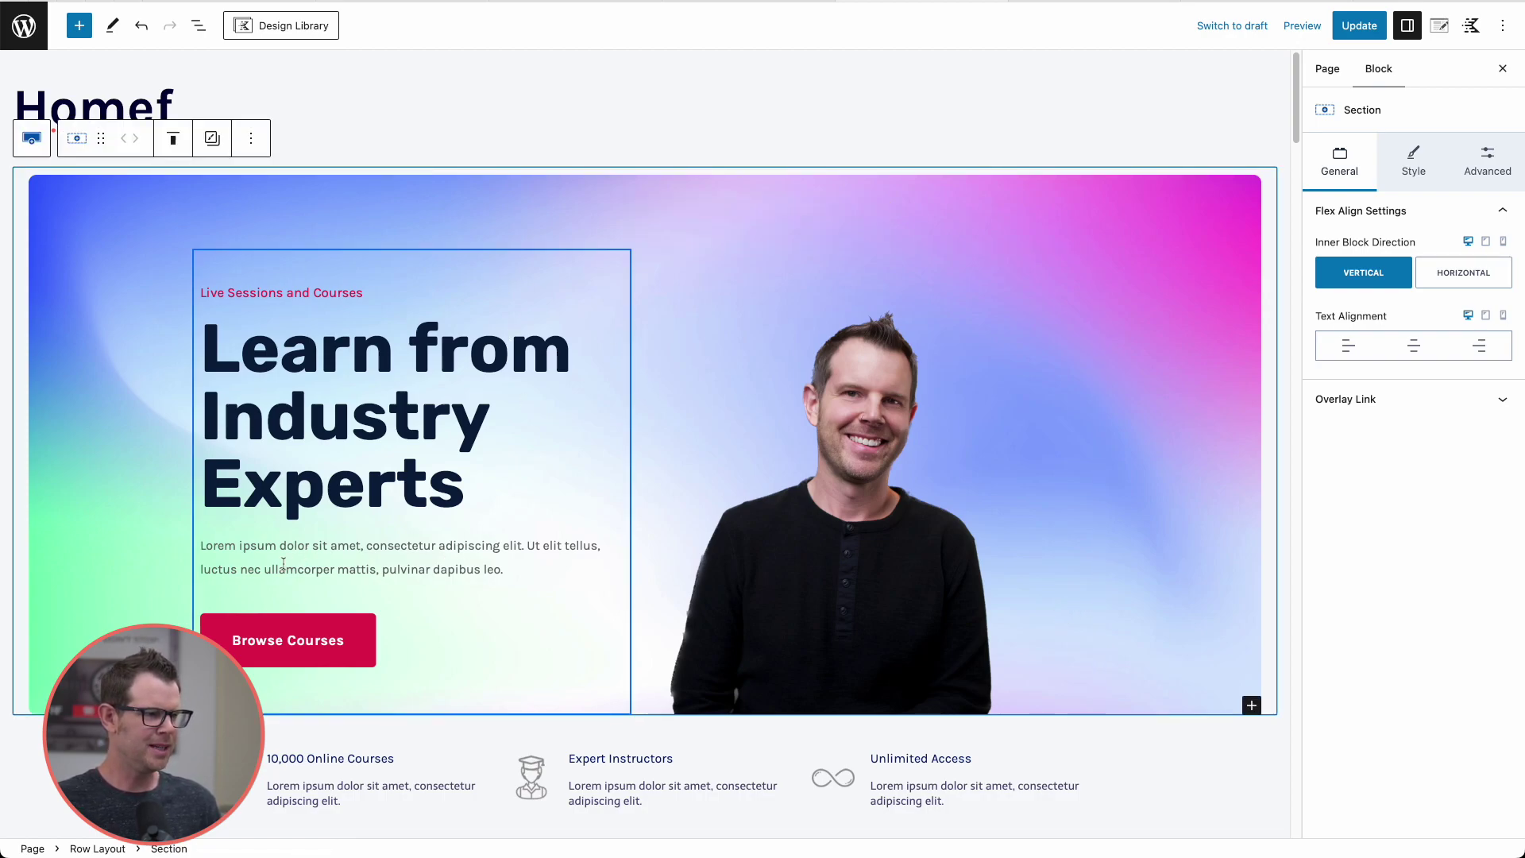
- Give the Browse Courses button a lightened crimson hover background and update the page
left_click(287, 651)
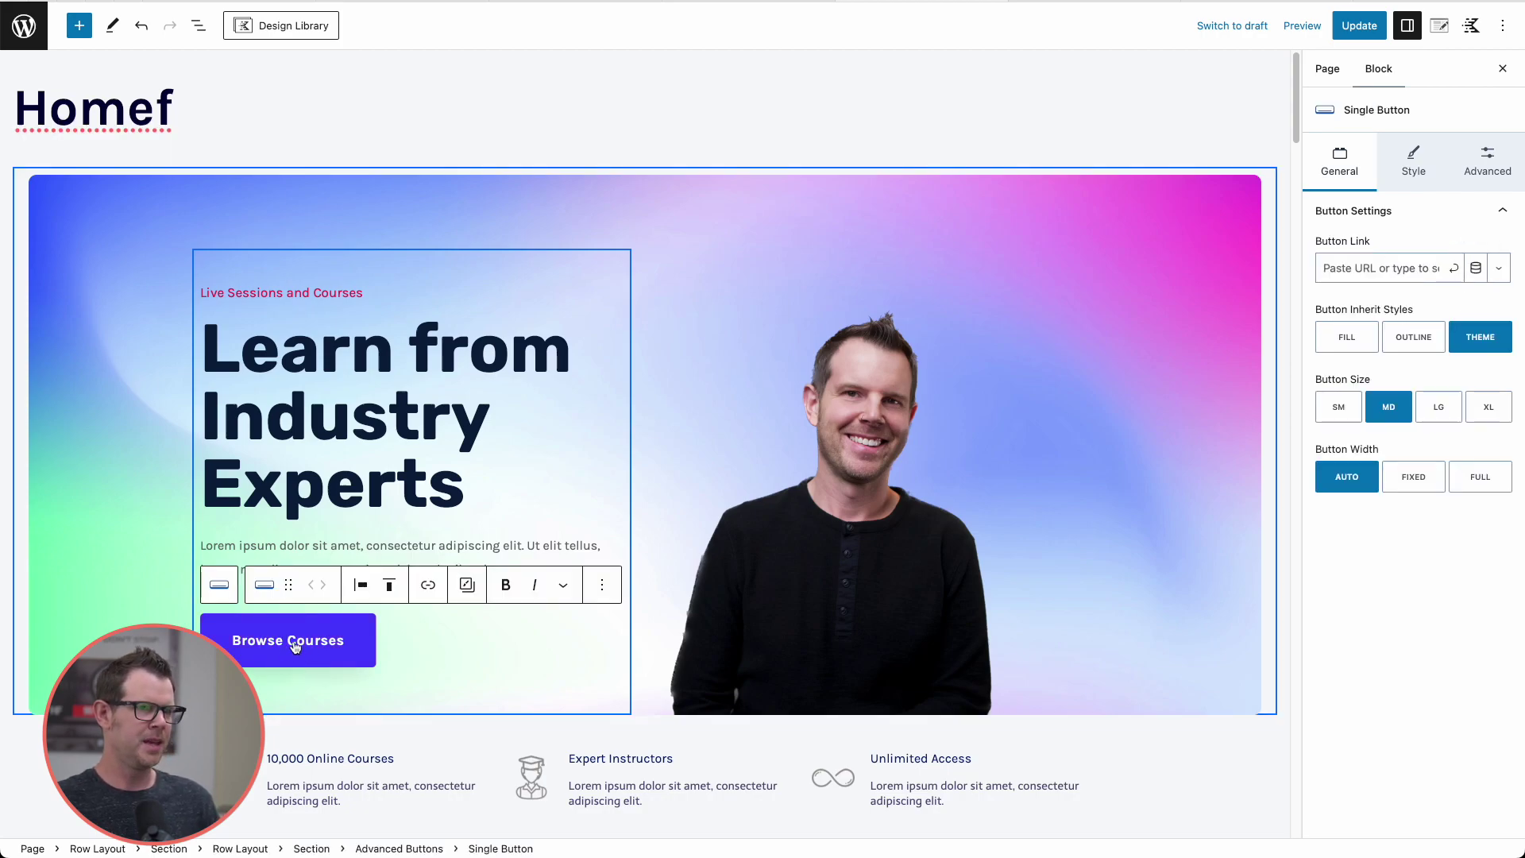
left_click(1415, 152)
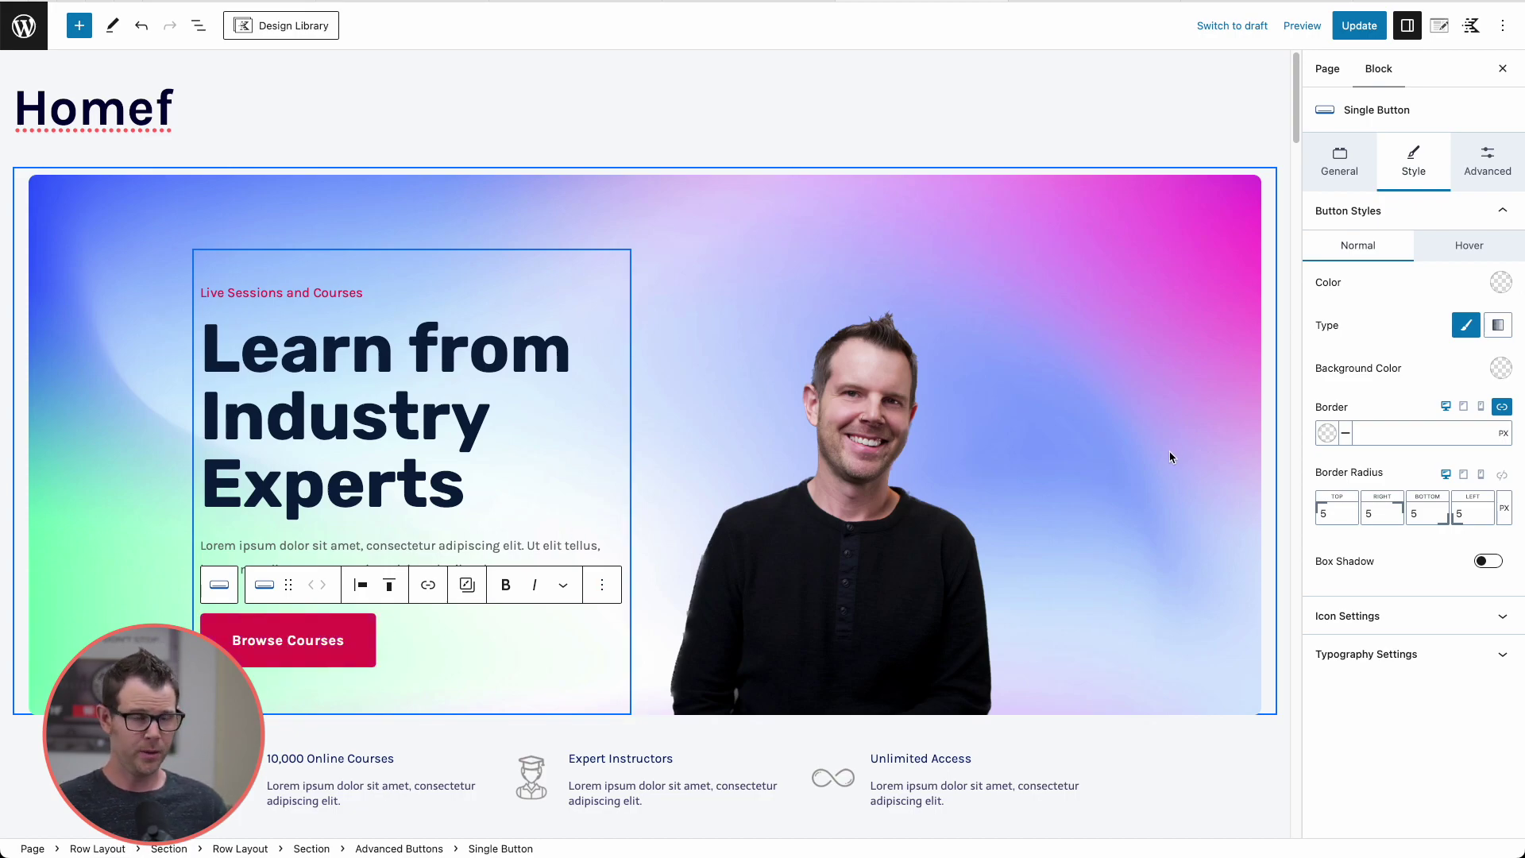
left_click(1469, 247)
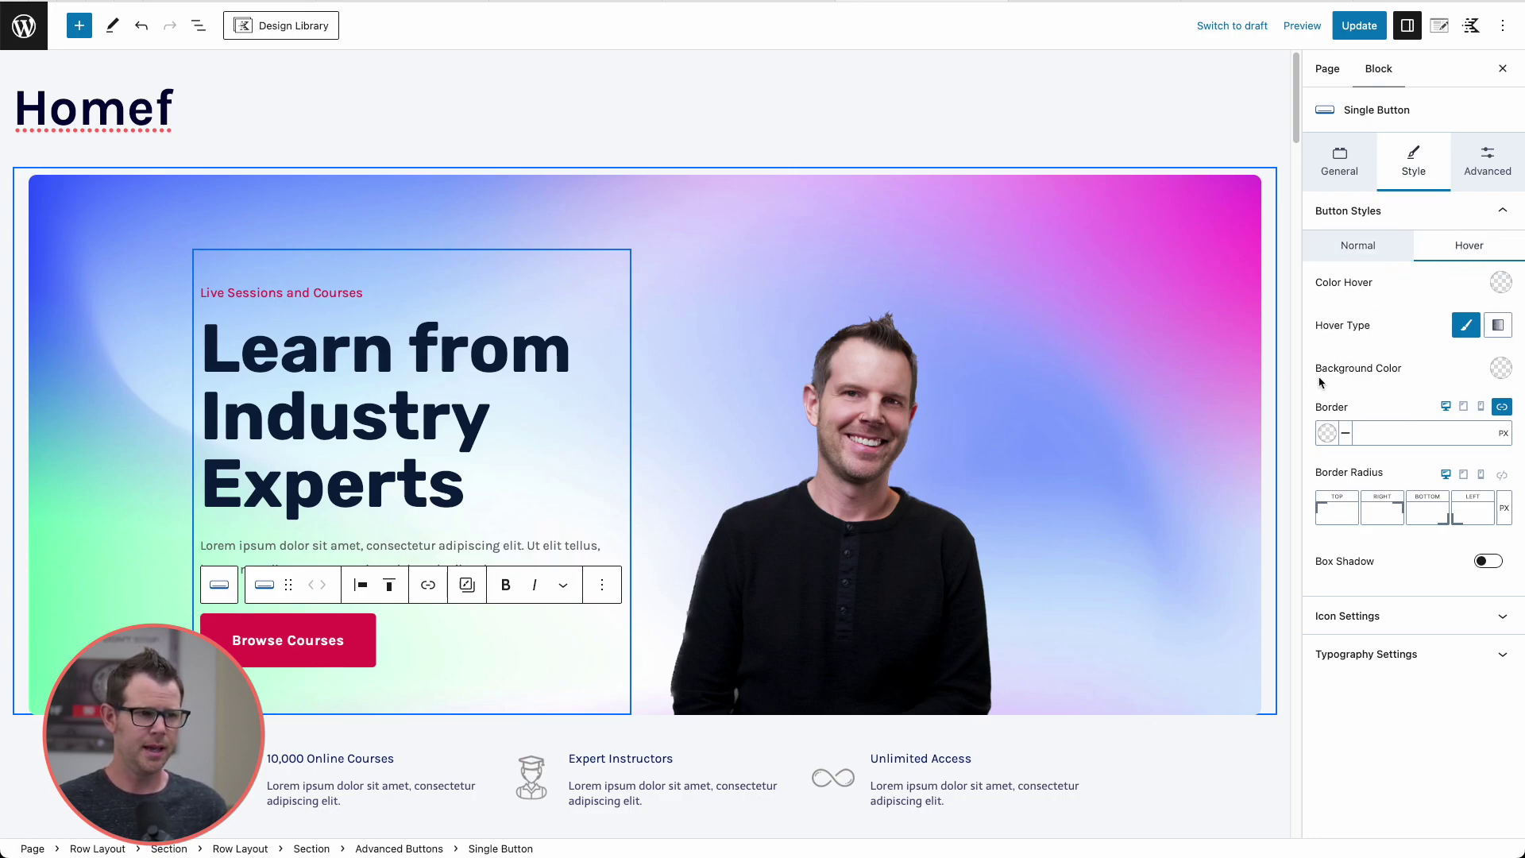
left_click(1498, 371)
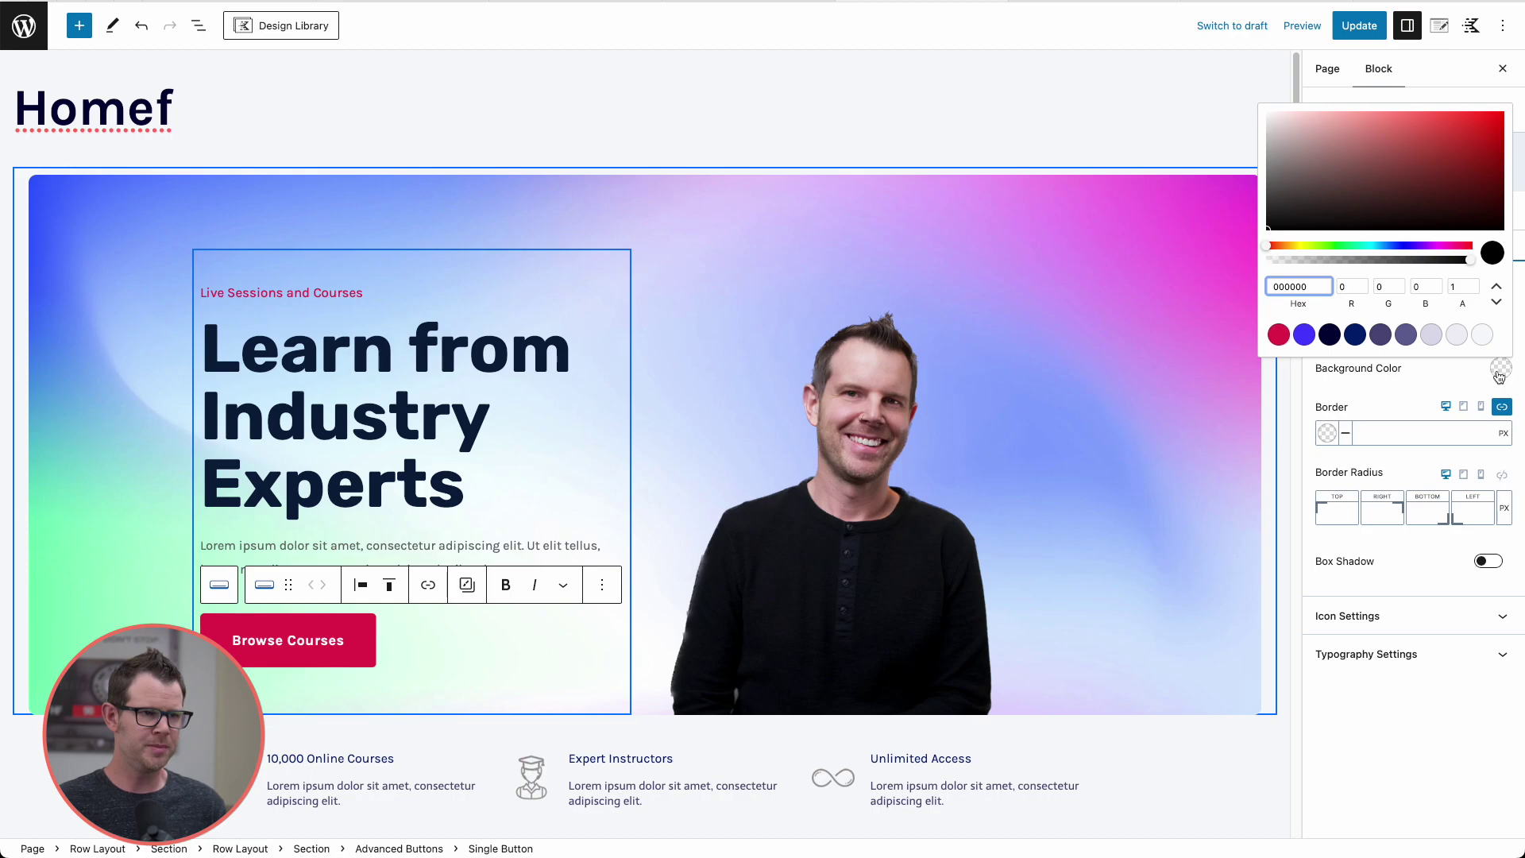
left_click(1277, 334)
left_click_drag(1478, 126, 1410, 125)
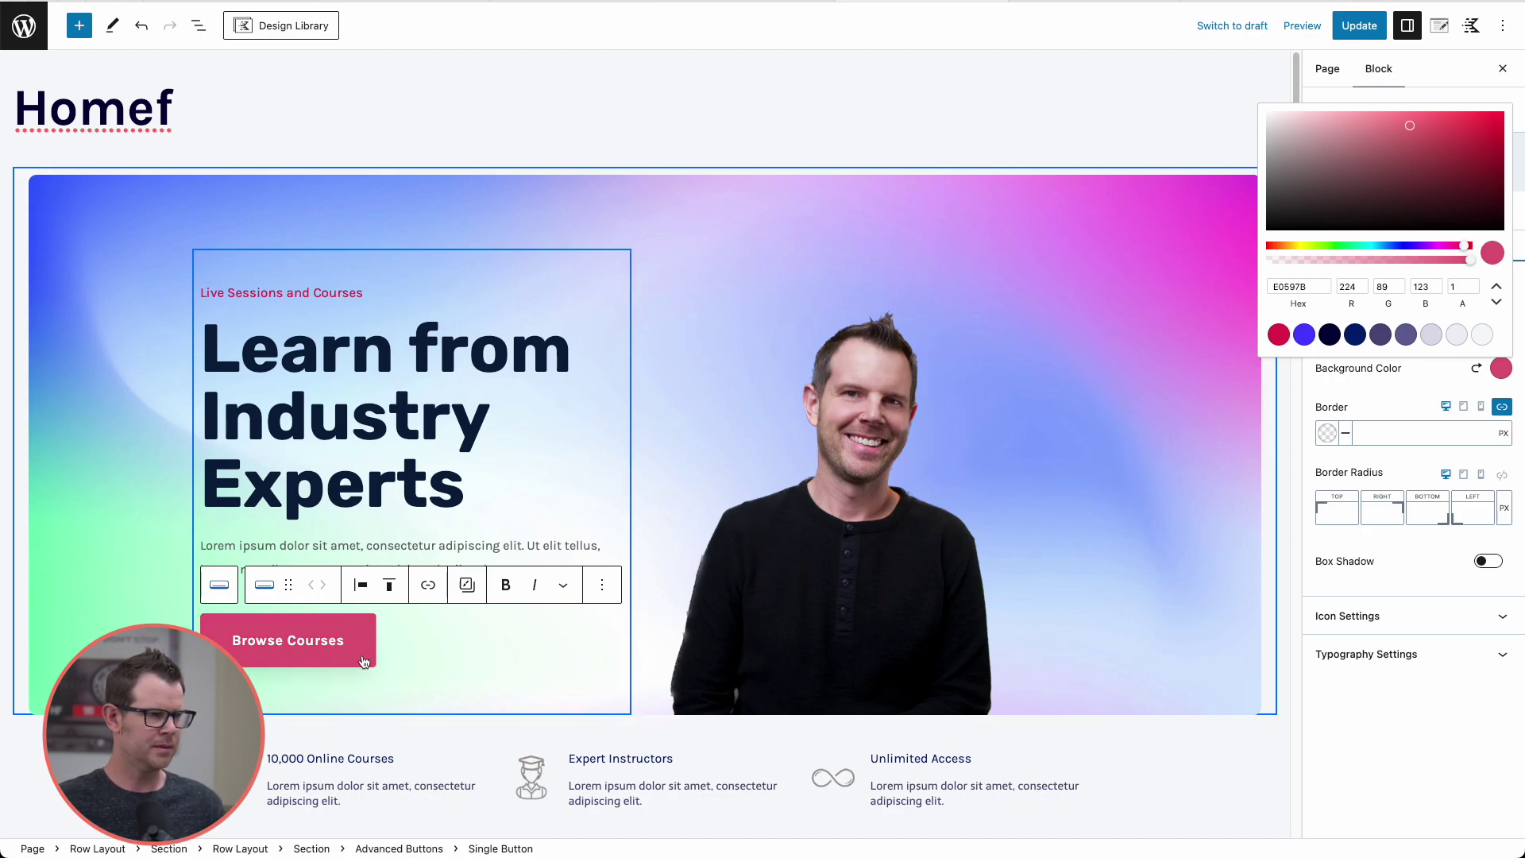
scroll(1072, 453, "down", 5)
scroll(1048, 548, "down", 5)
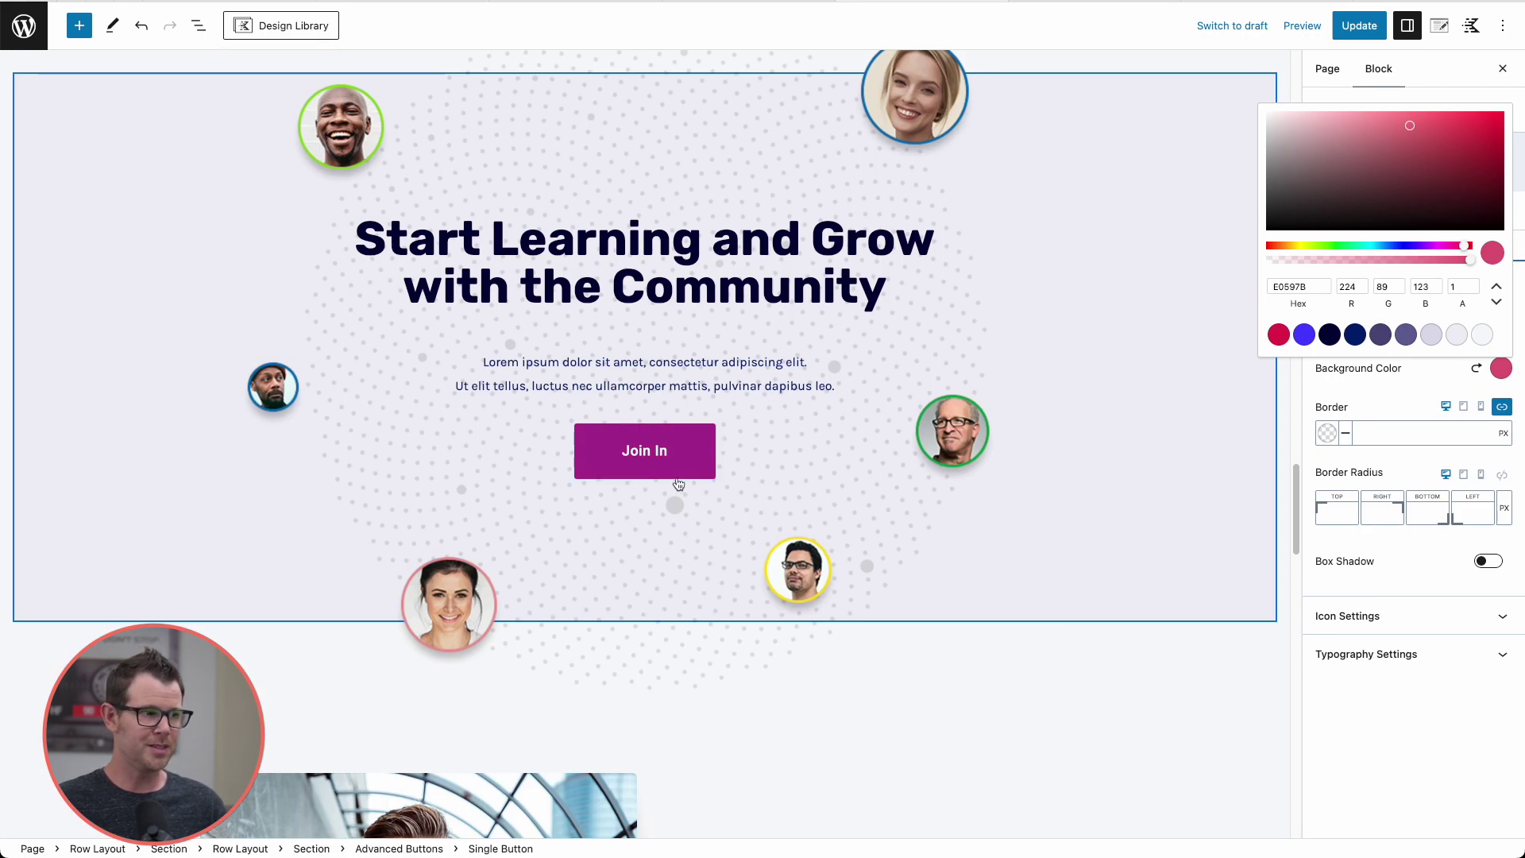
scroll(661, 476, "down", 1)
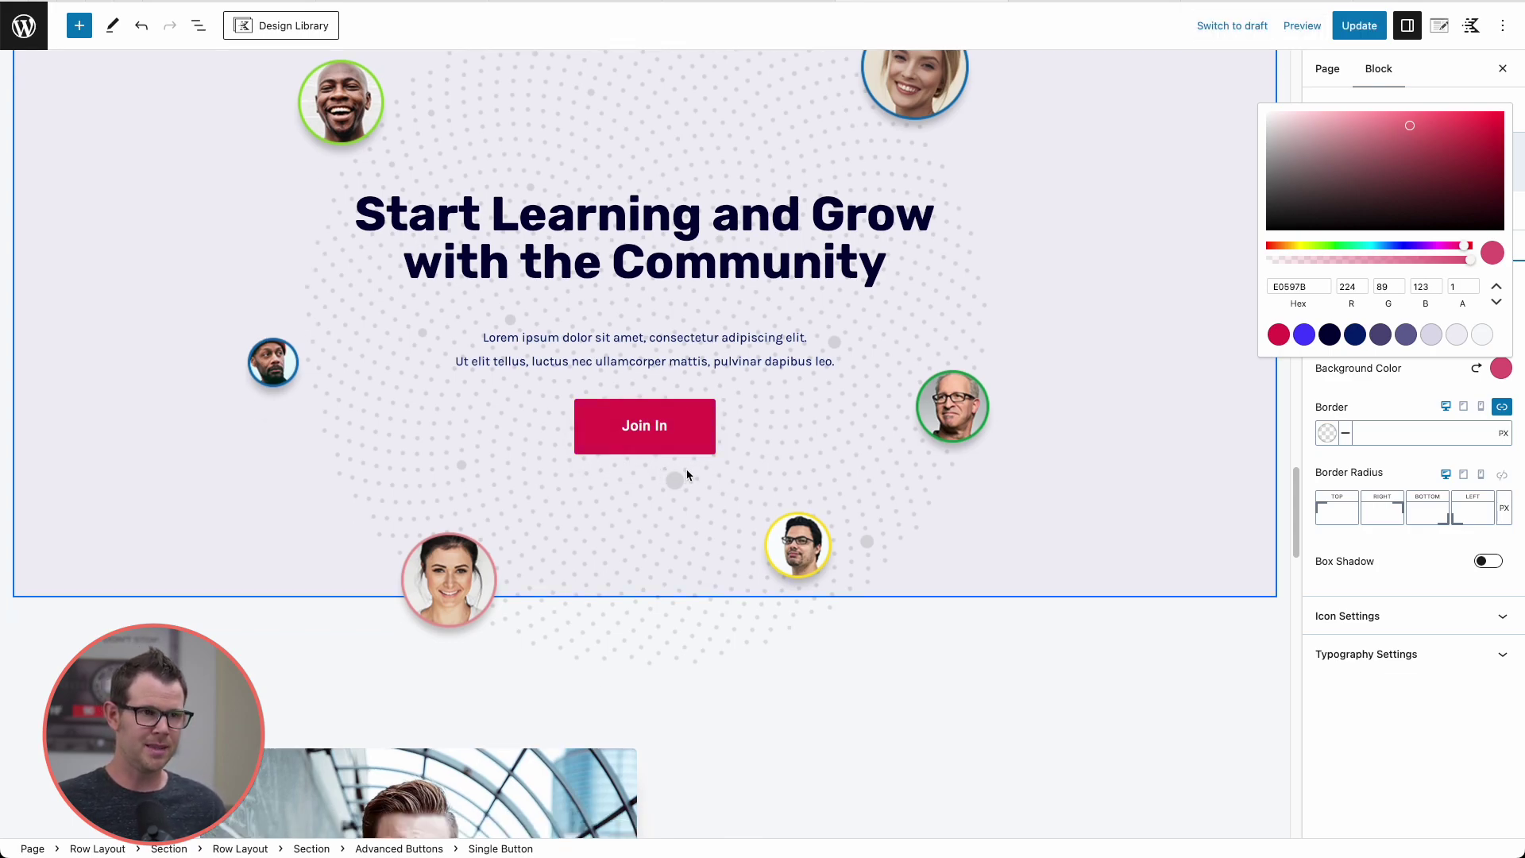
left_click(1350, 29)
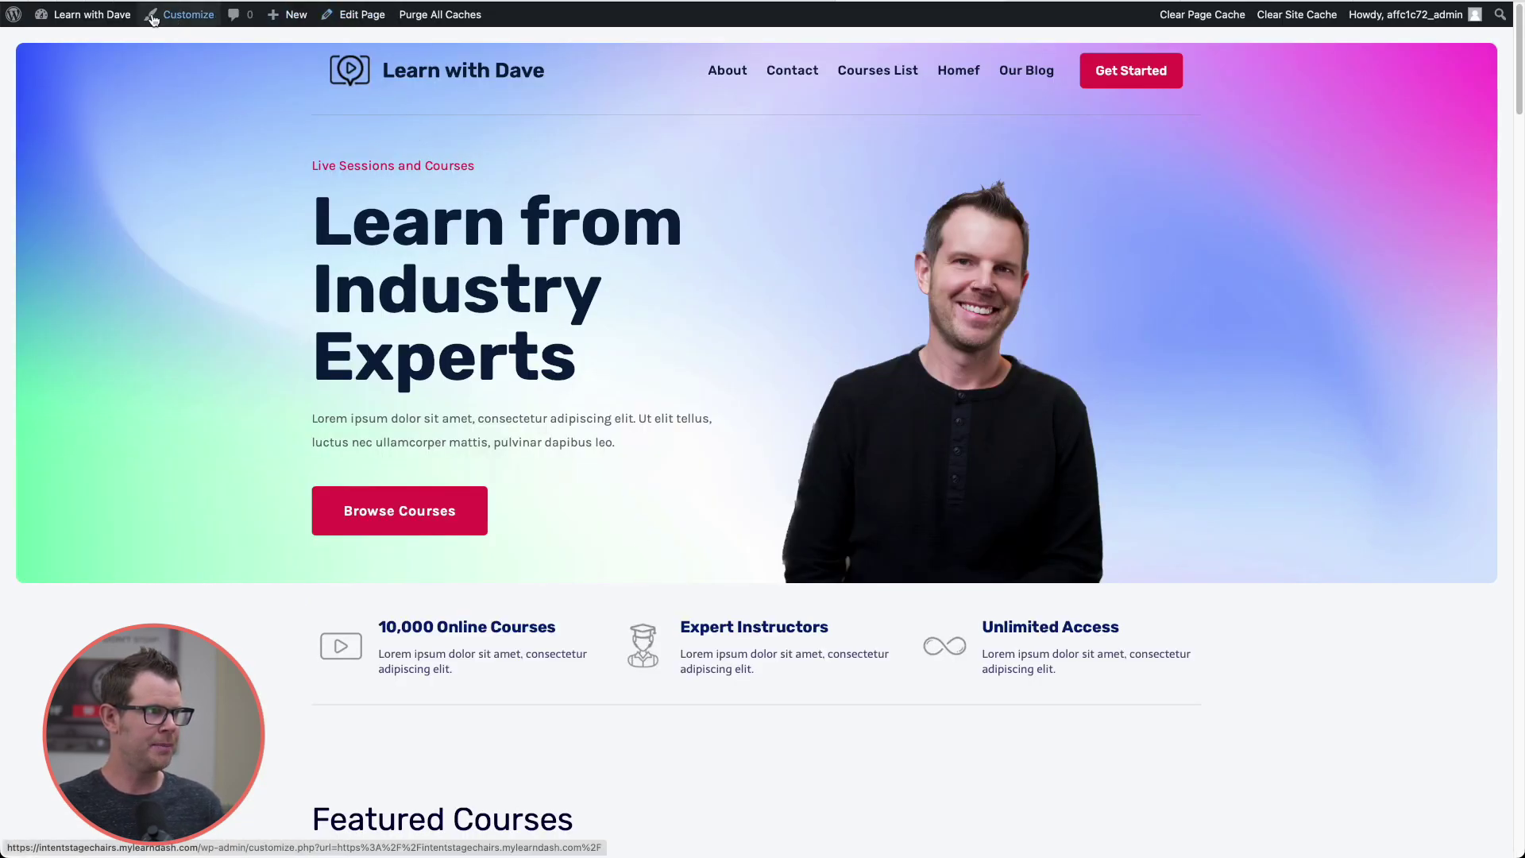
- In the Customizer, make the global button hover background dark crimson and publish it
left_click(188, 14)
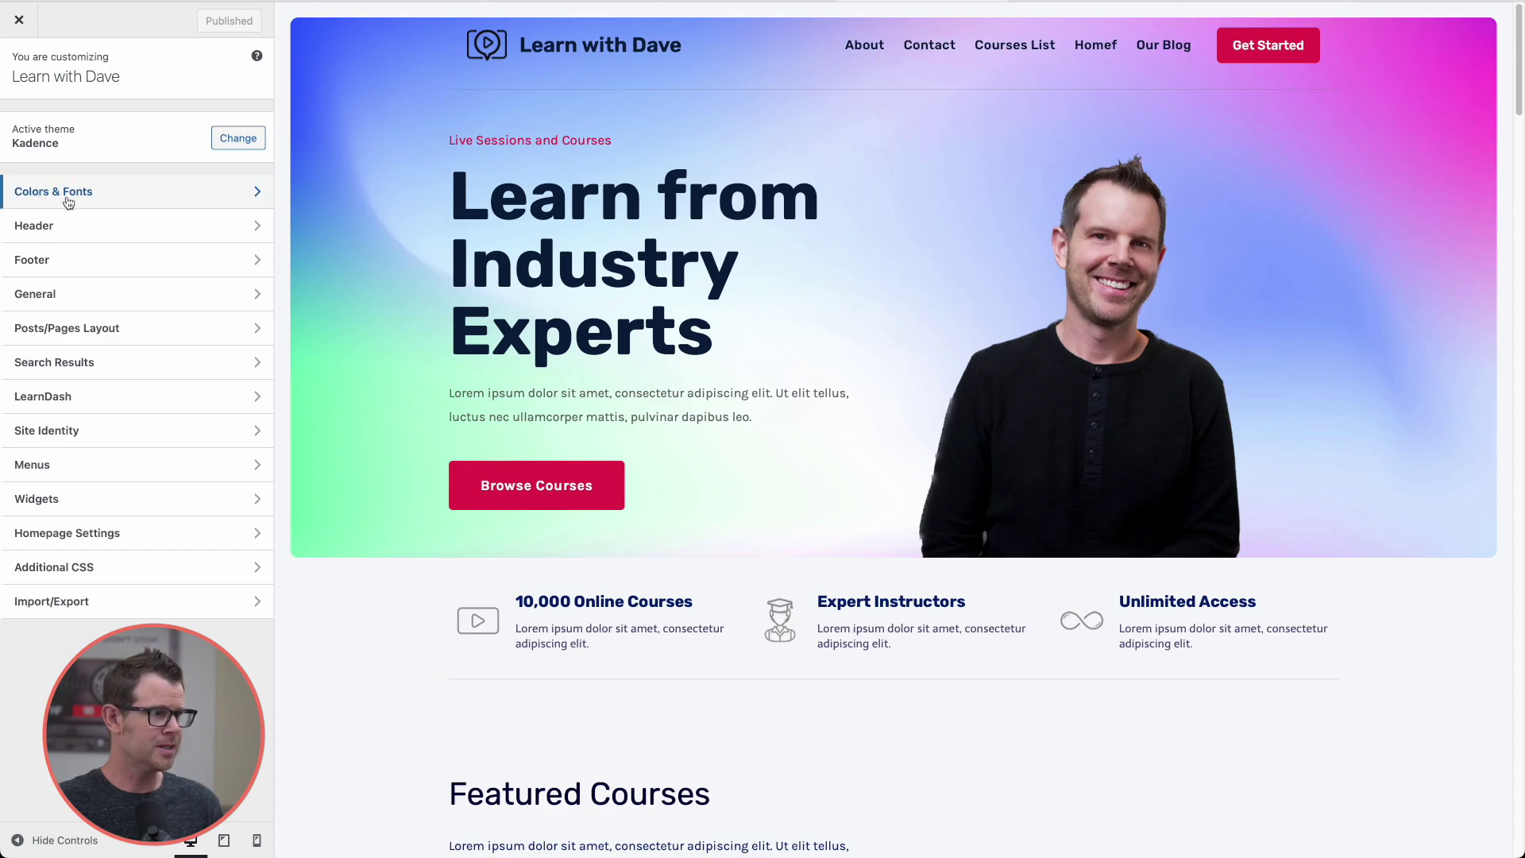
left_click(68, 196)
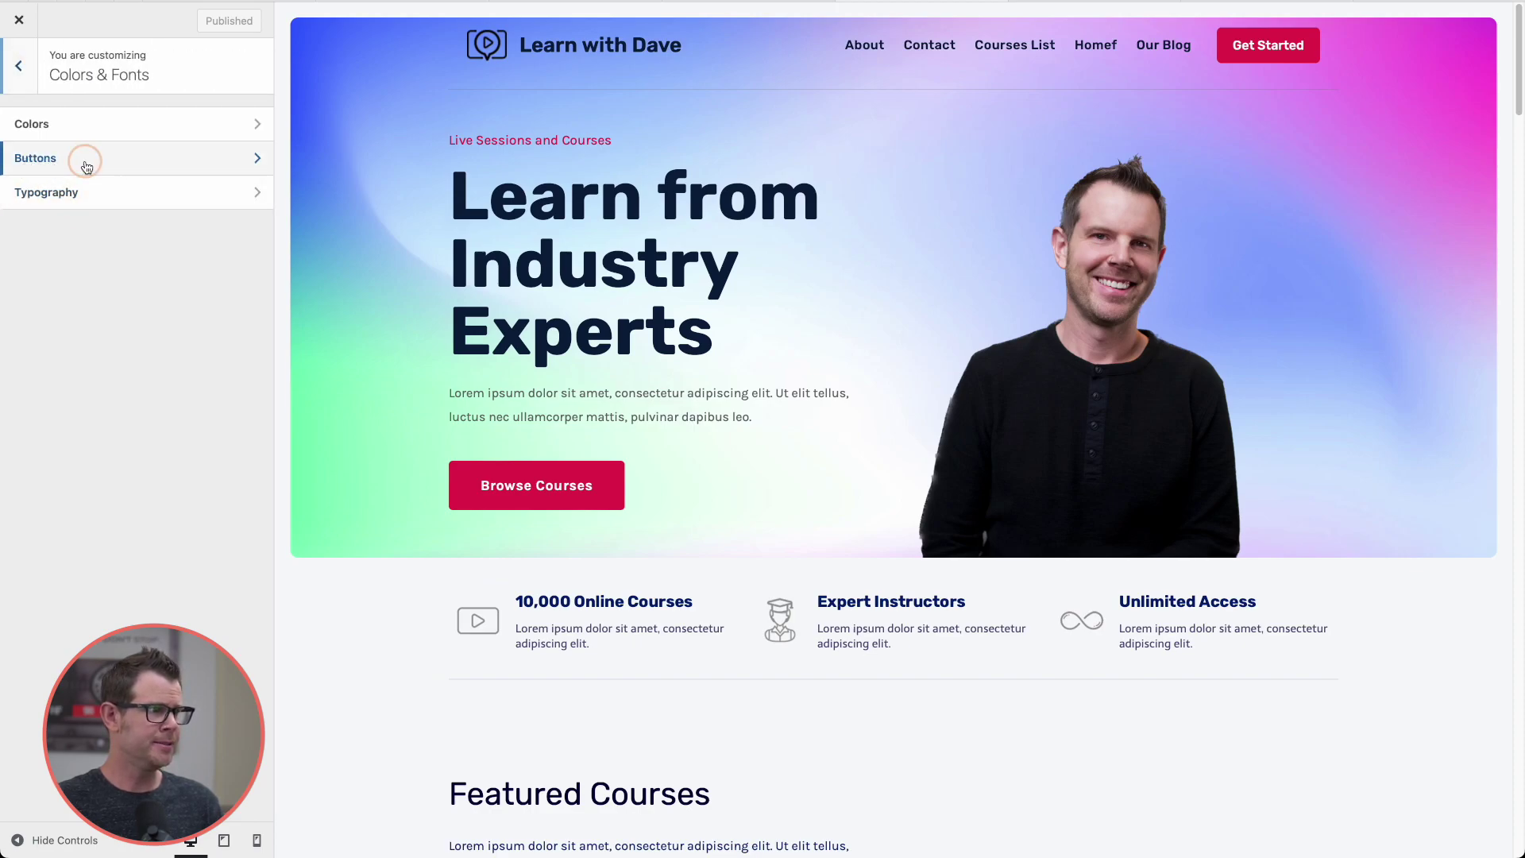
left_click(85, 159)
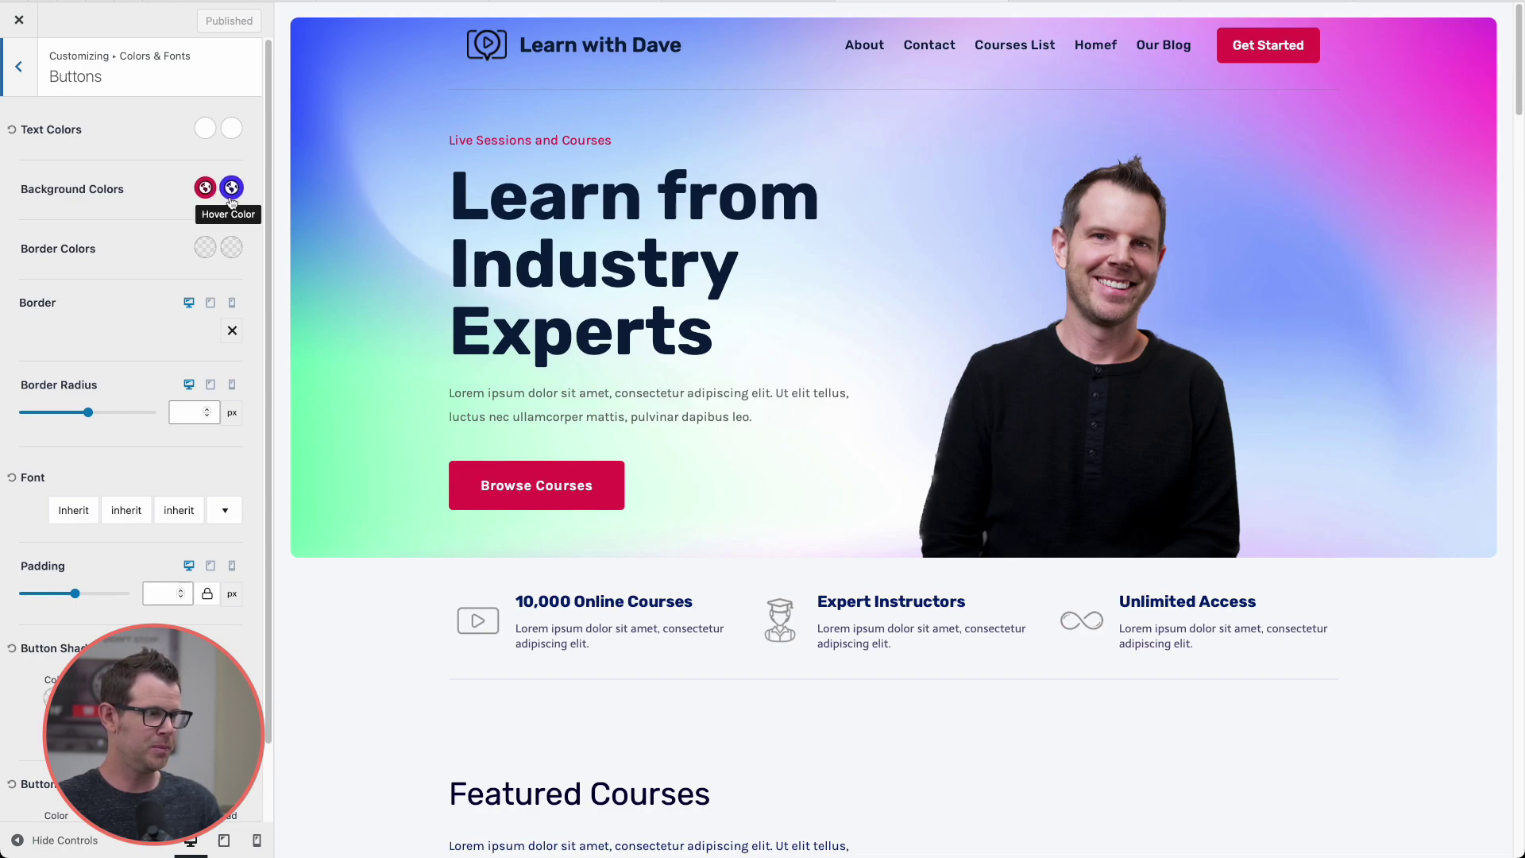
left_click(232, 189)
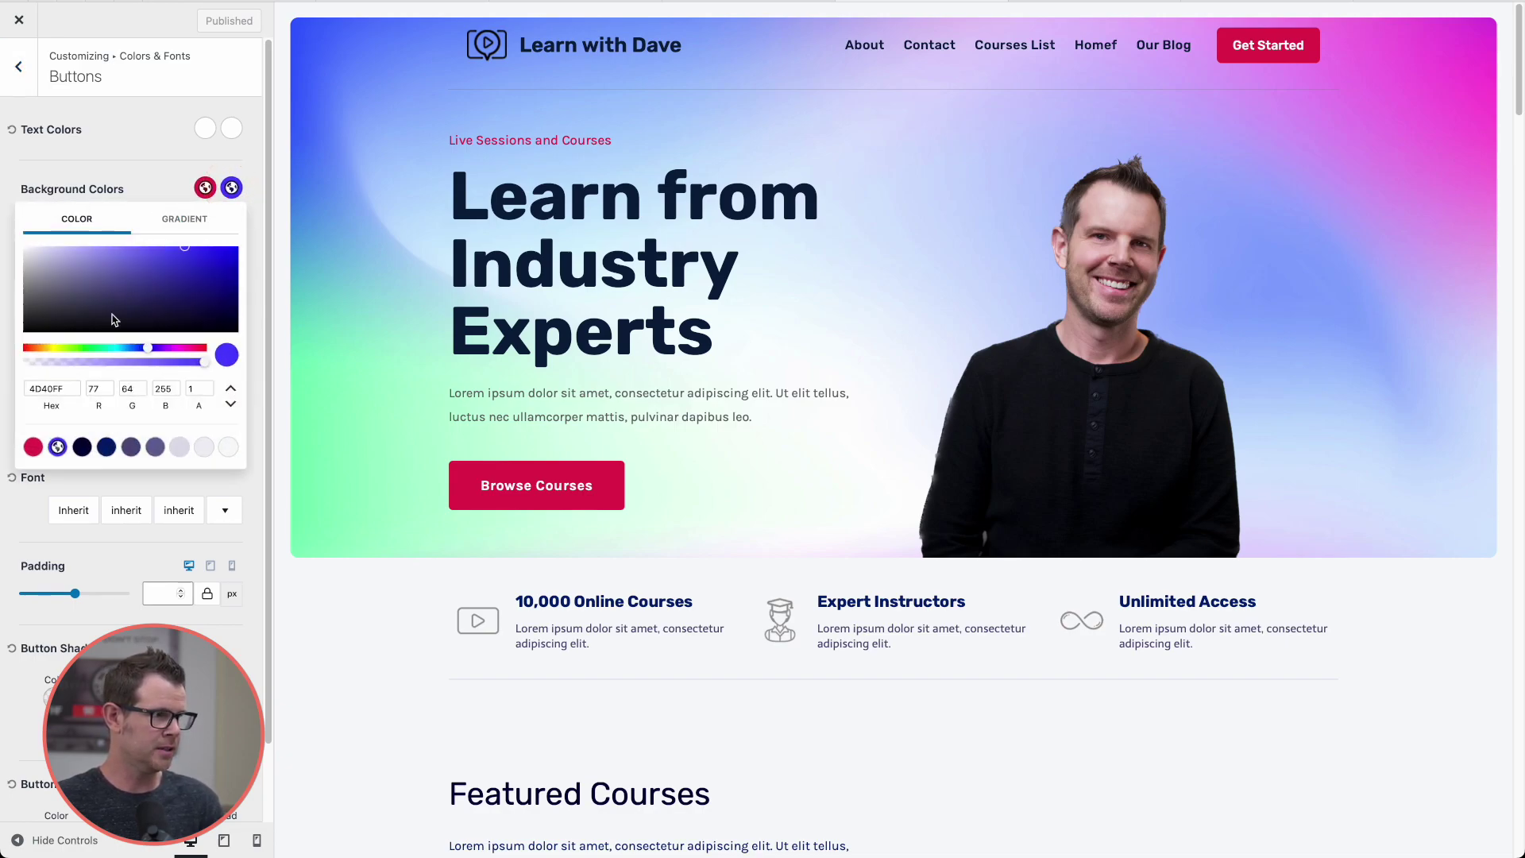
left_click(32, 446)
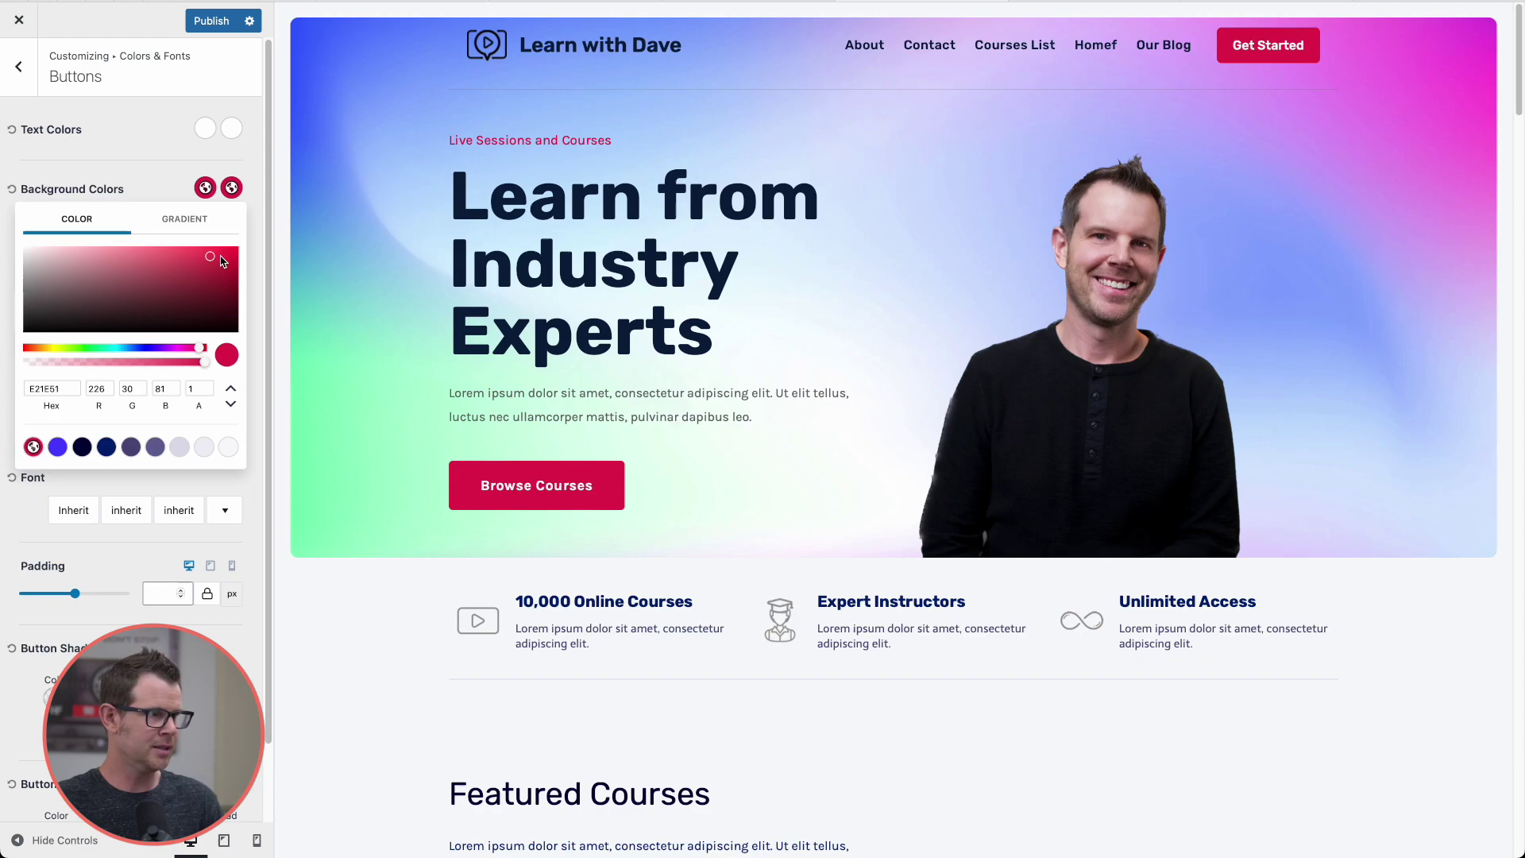
left_click_drag(212, 258, 231, 290)
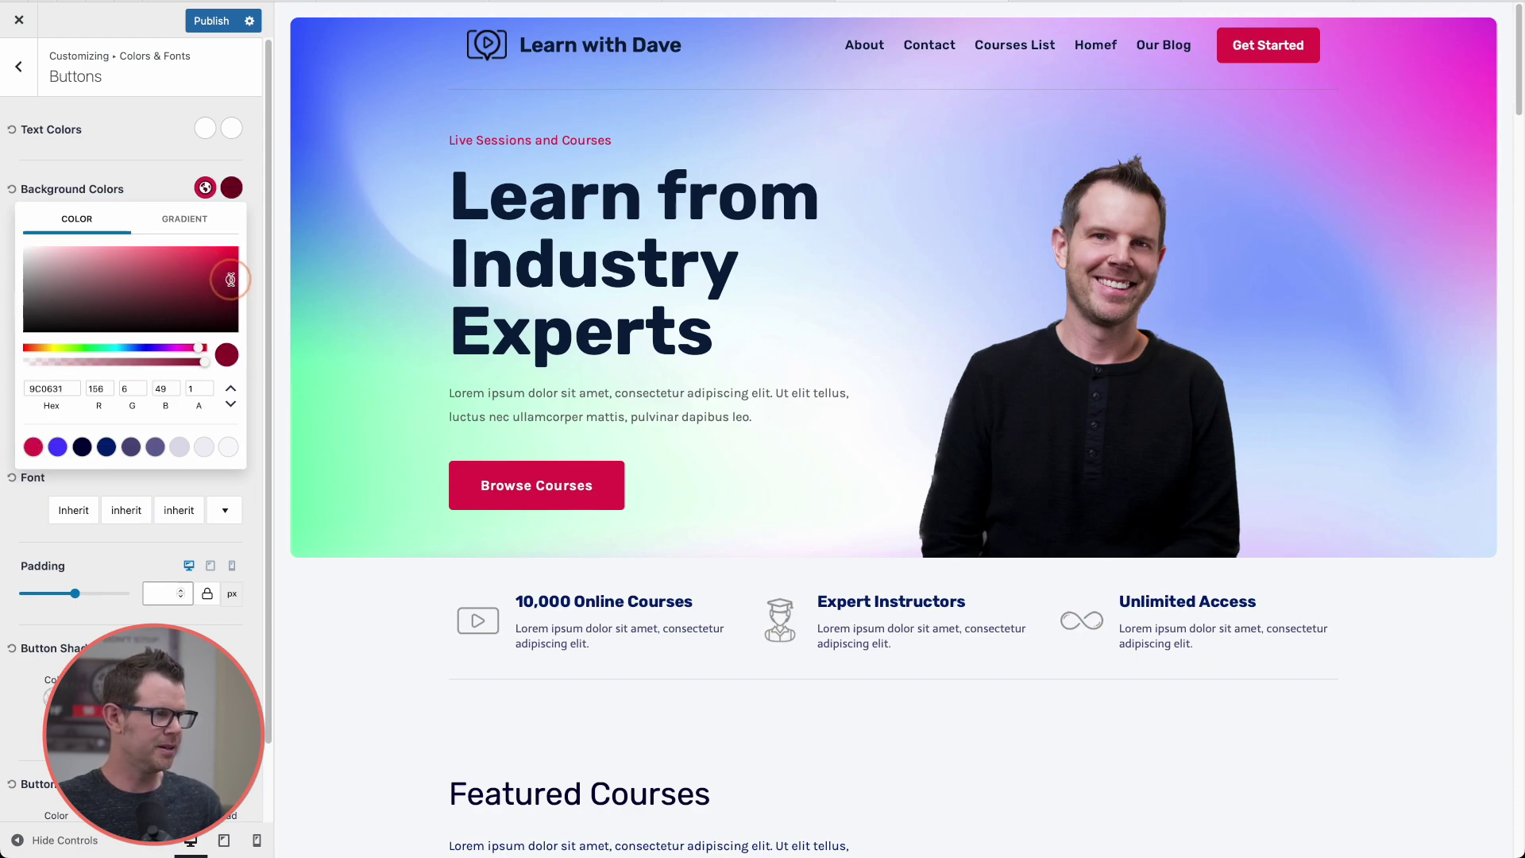
left_click_drag(230, 290, 230, 278)
left_click(214, 22)
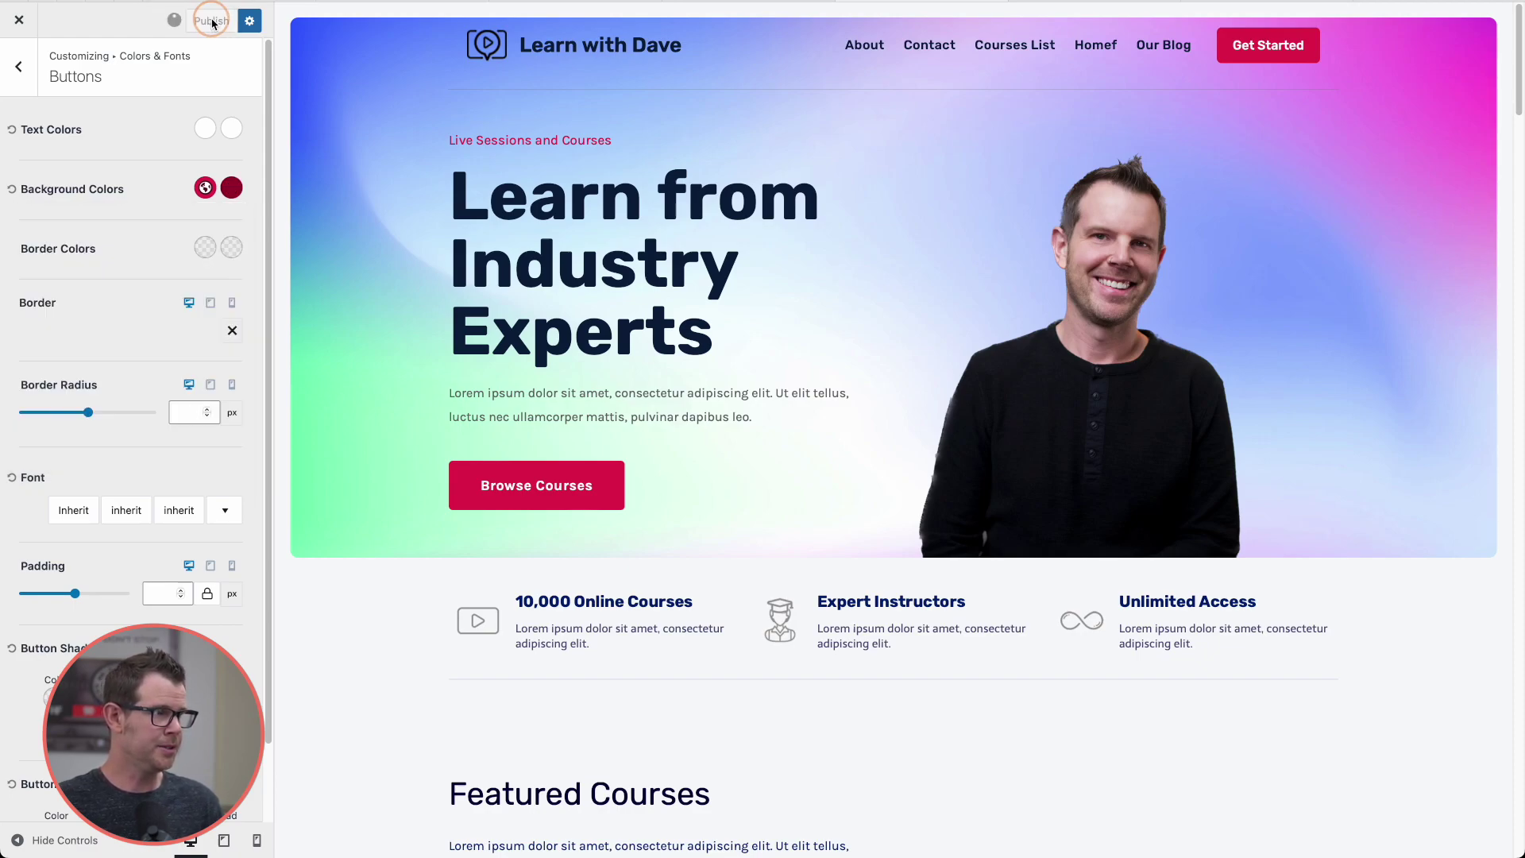
left_click(18, 23)
scroll(595, 357, "down", 10)
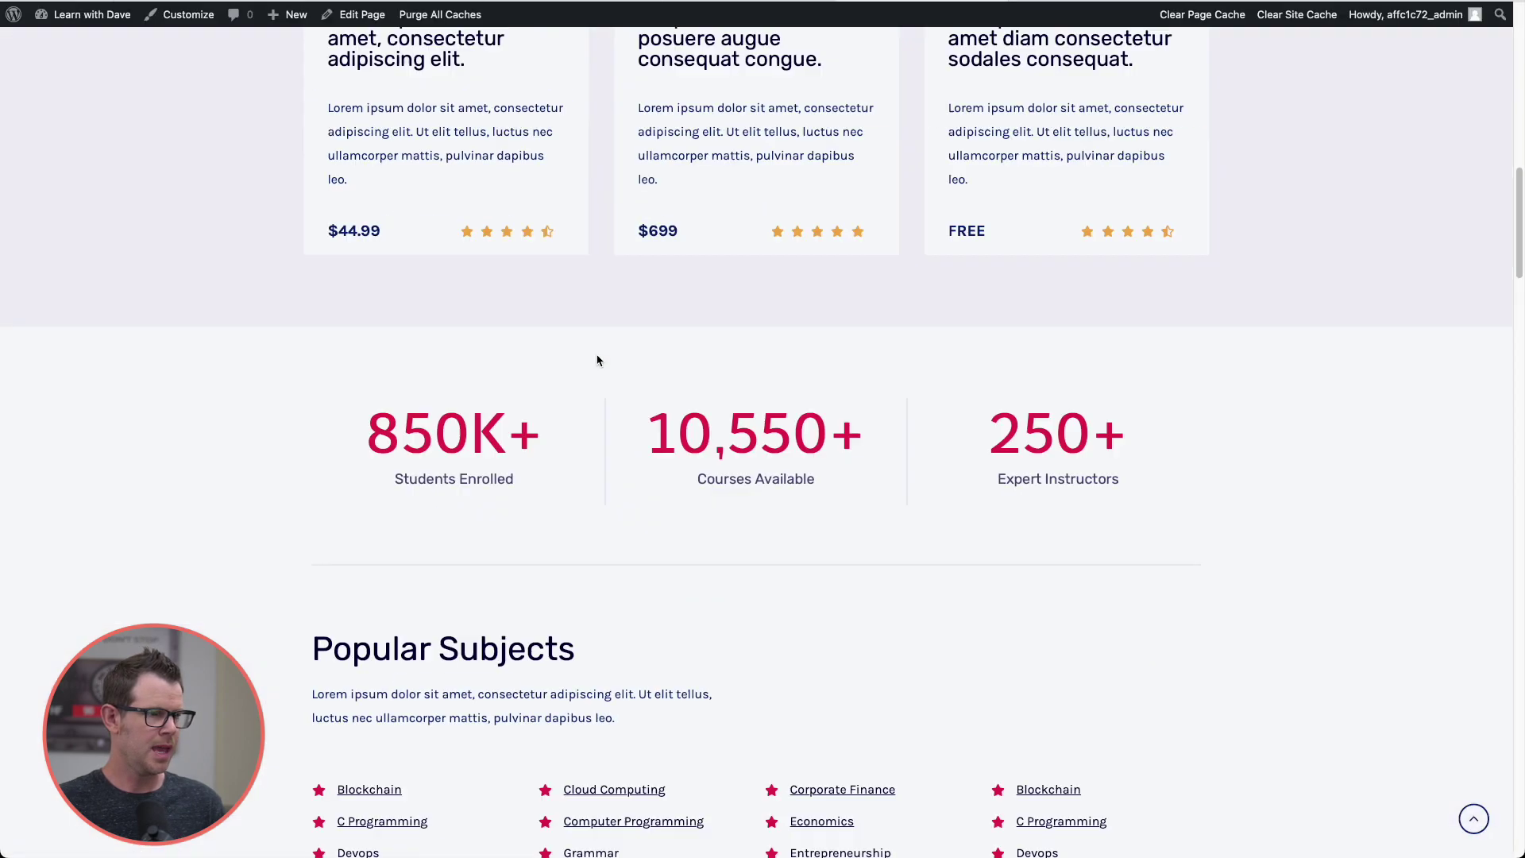
scroll(892, 385, "down", 2)
scroll(861, 392, "down", 5)
scroll(742, 416, "down", 5)
scroll(741, 414, "down", 6)
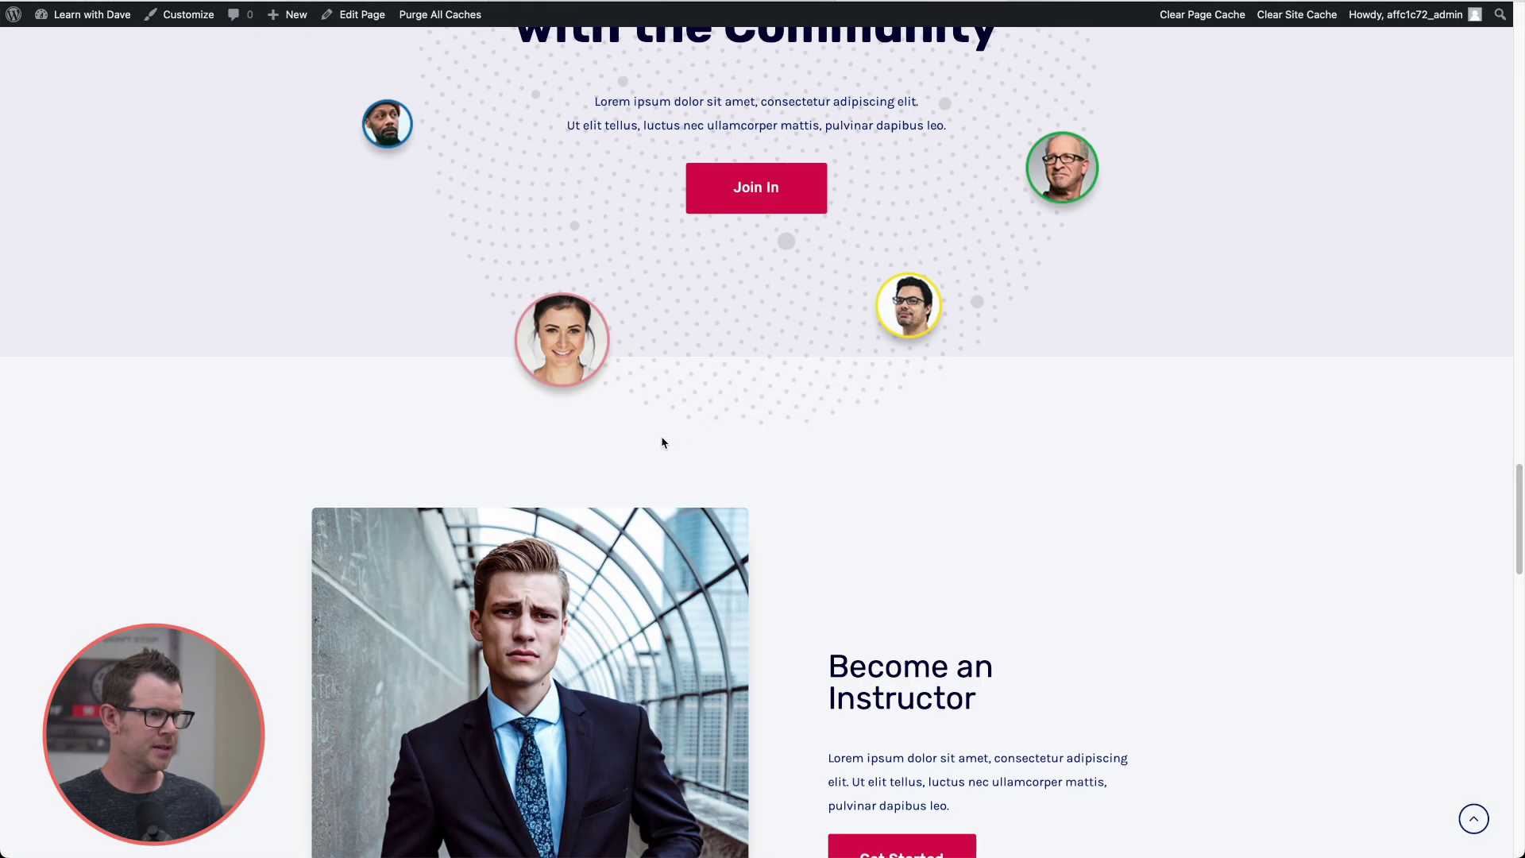
scroll(660, 440, "up", 3)
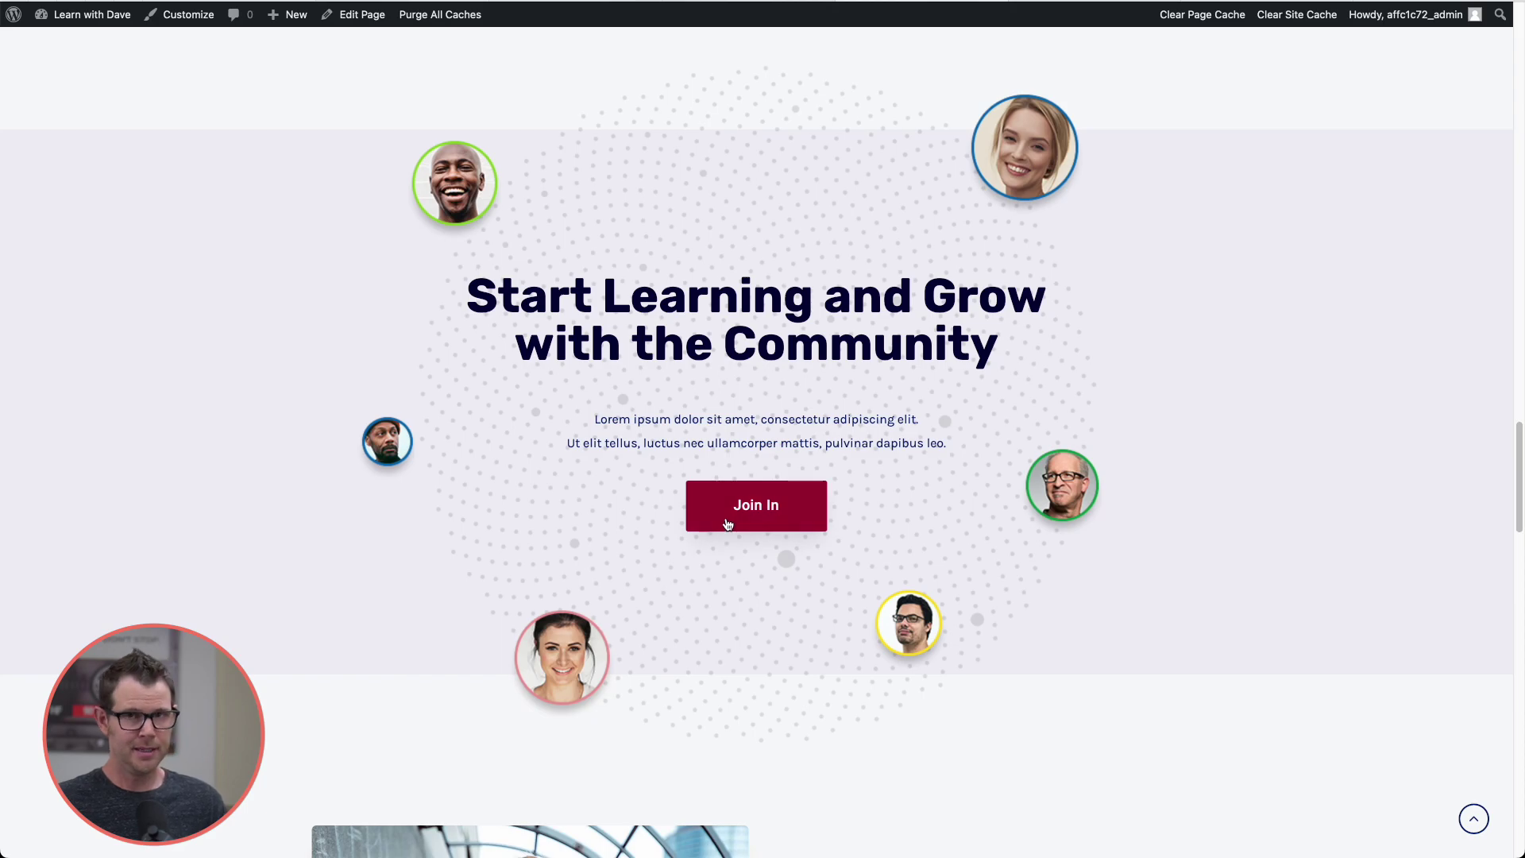
left_click(728, 525)
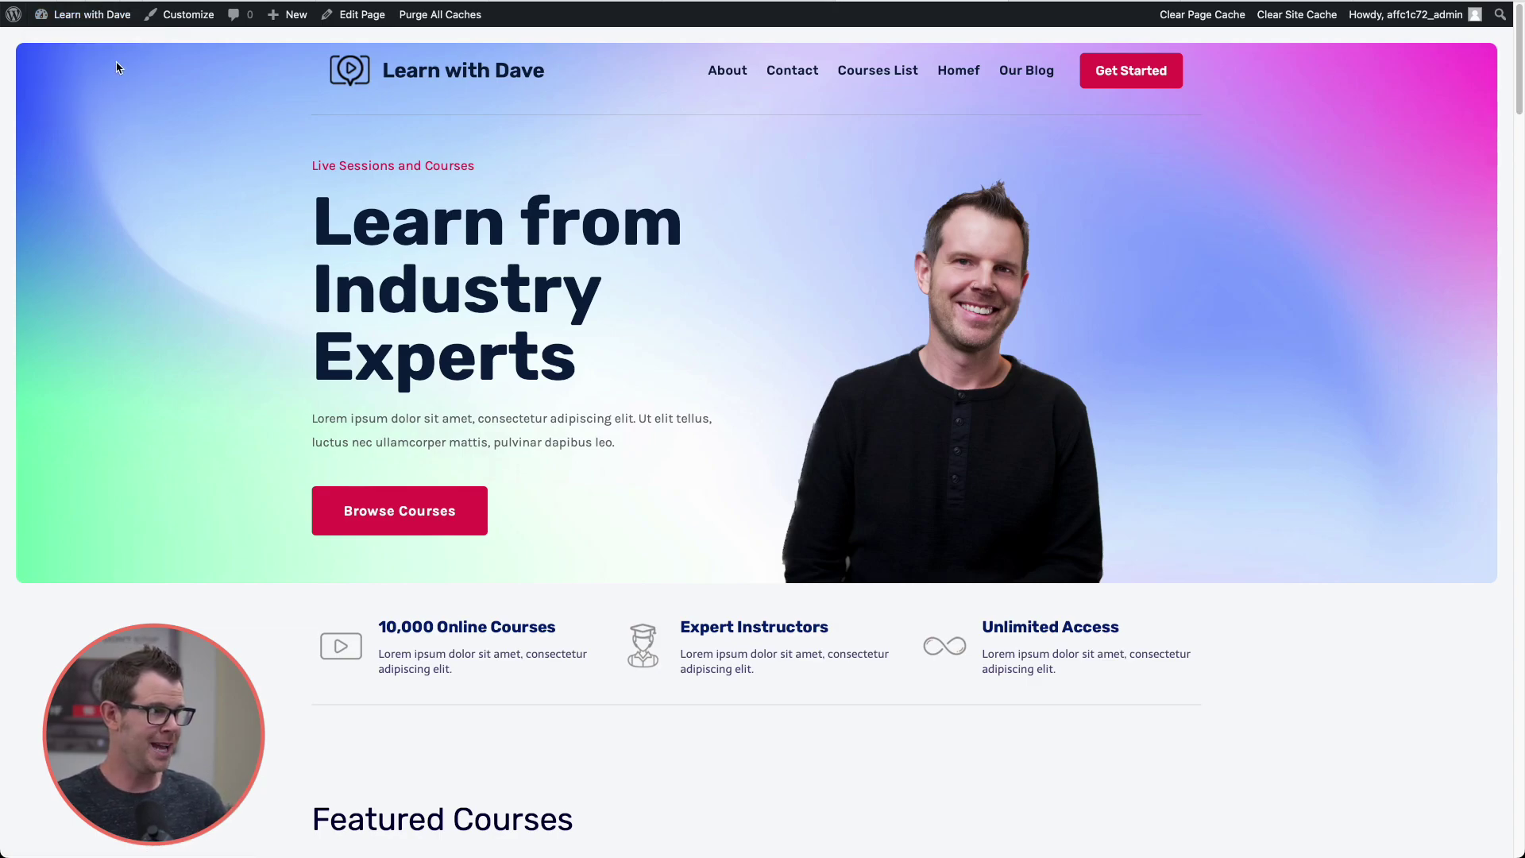
mouse_move(91, 14)
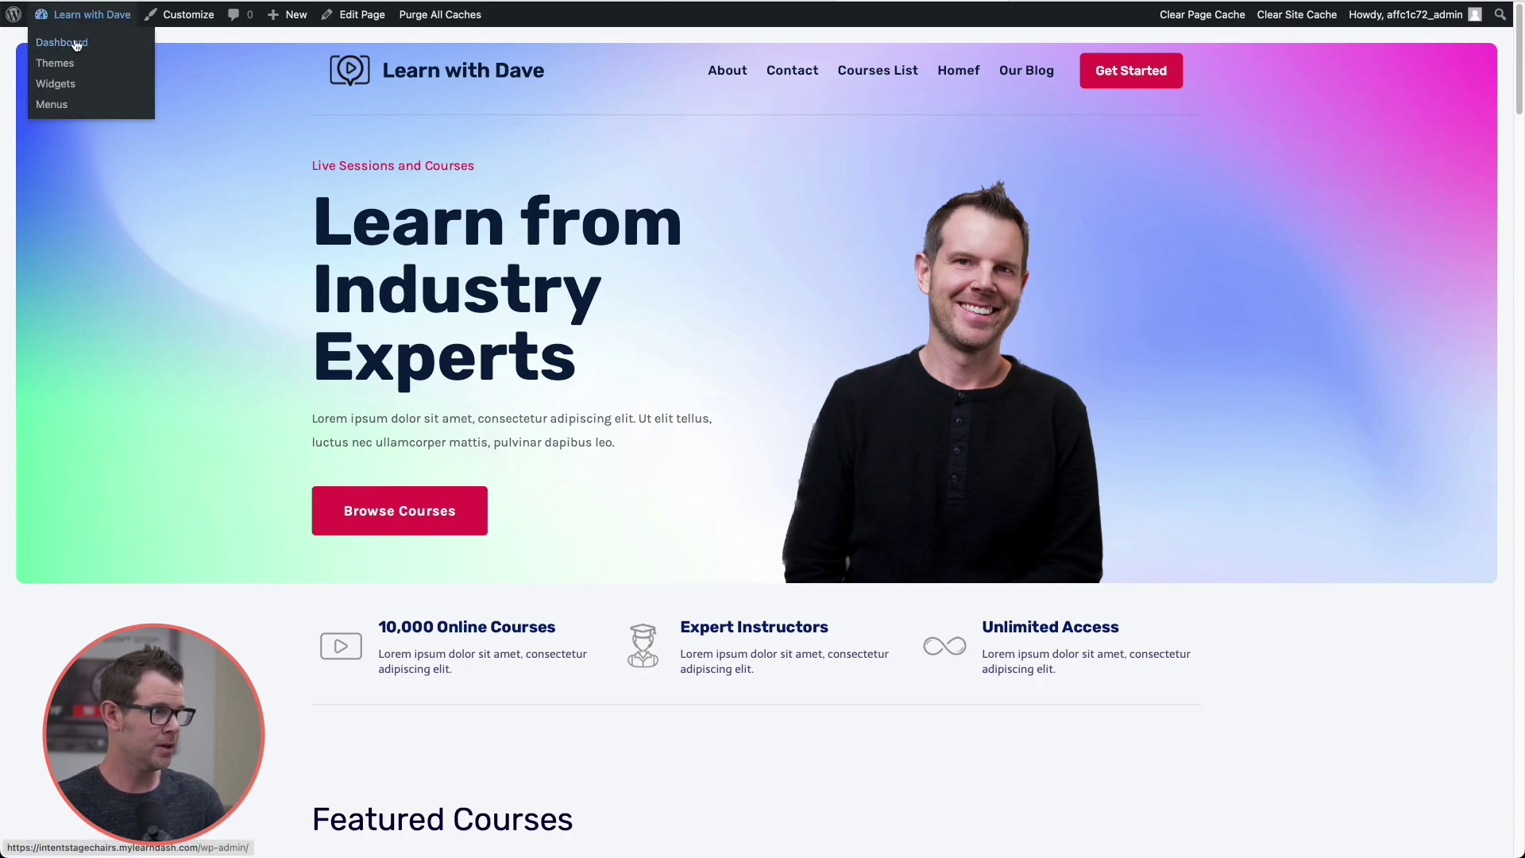
- Go from the dashboard to the empty LearnDash Courses list and start Create from Video Playlist
left_click(77, 44)
mouse_move(69, 133)
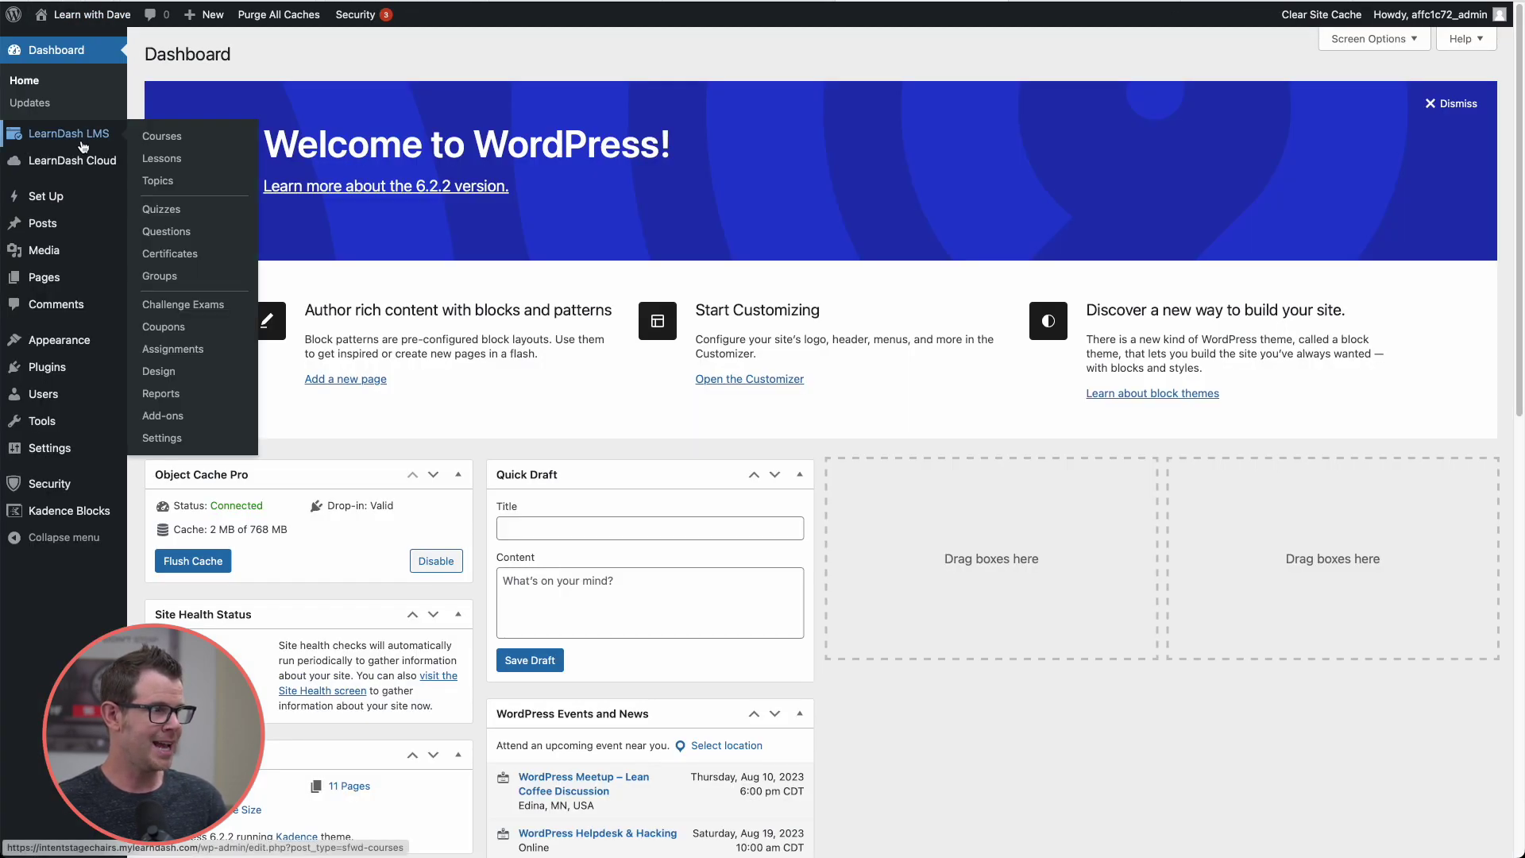
left_click(159, 139)
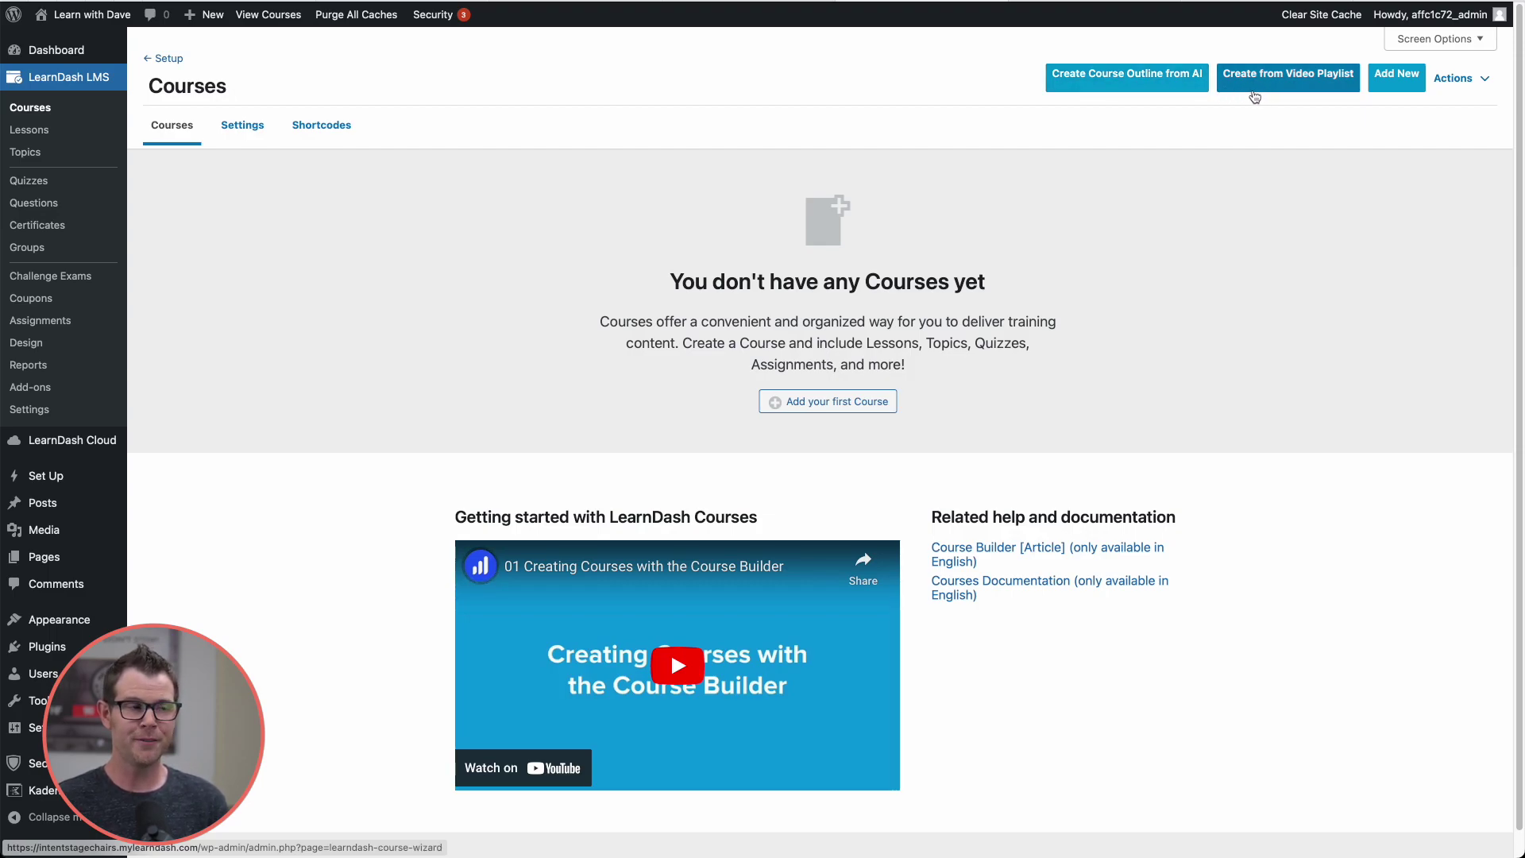
left_click(1305, 93)
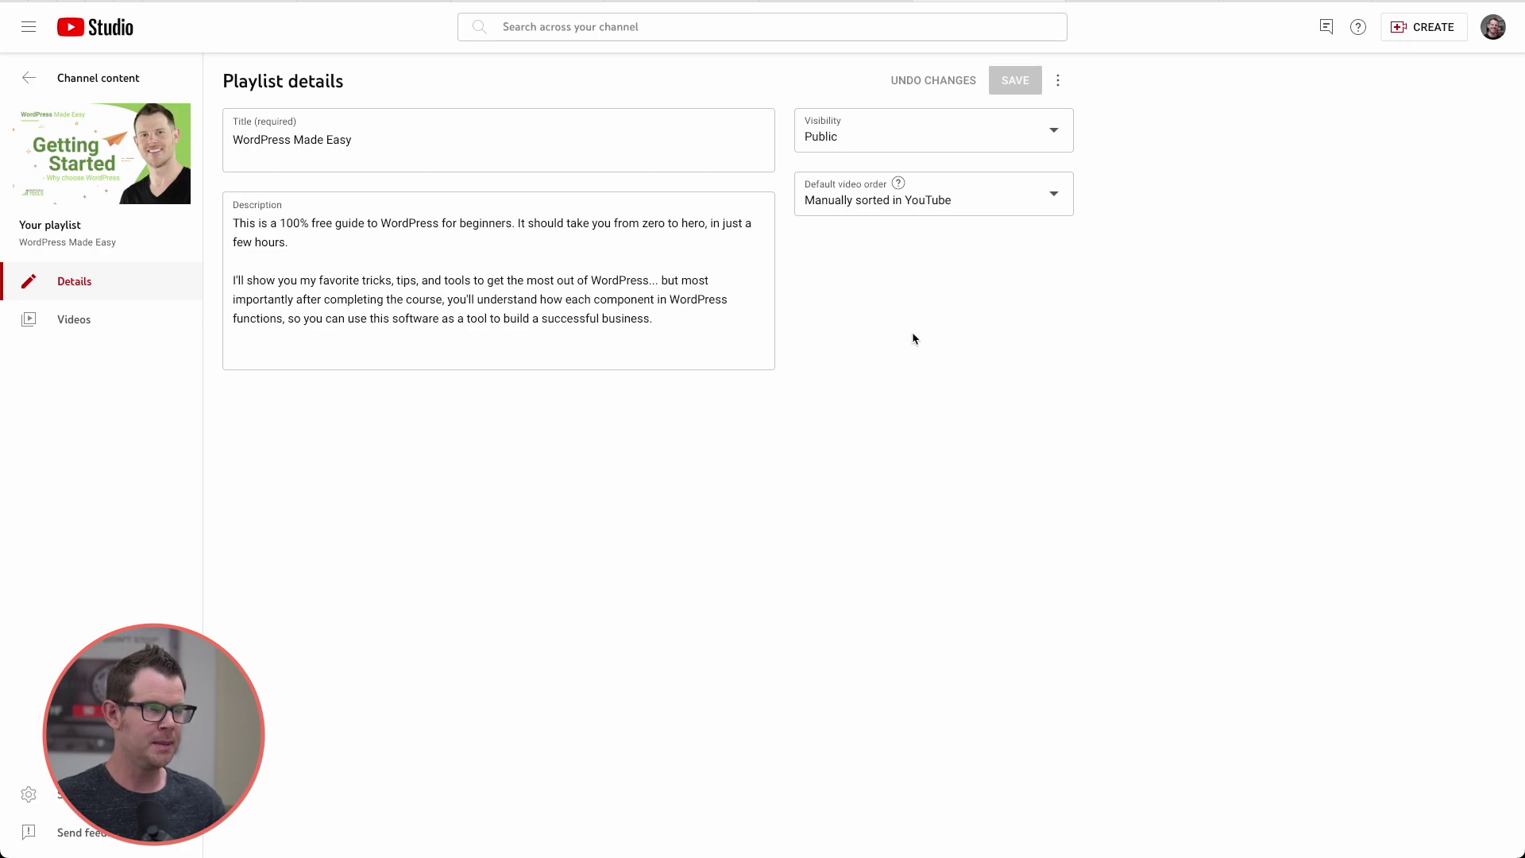
- Open the options menu for the WordPress Made Easy playlist in YouTube Studio
left_click(1057, 80)
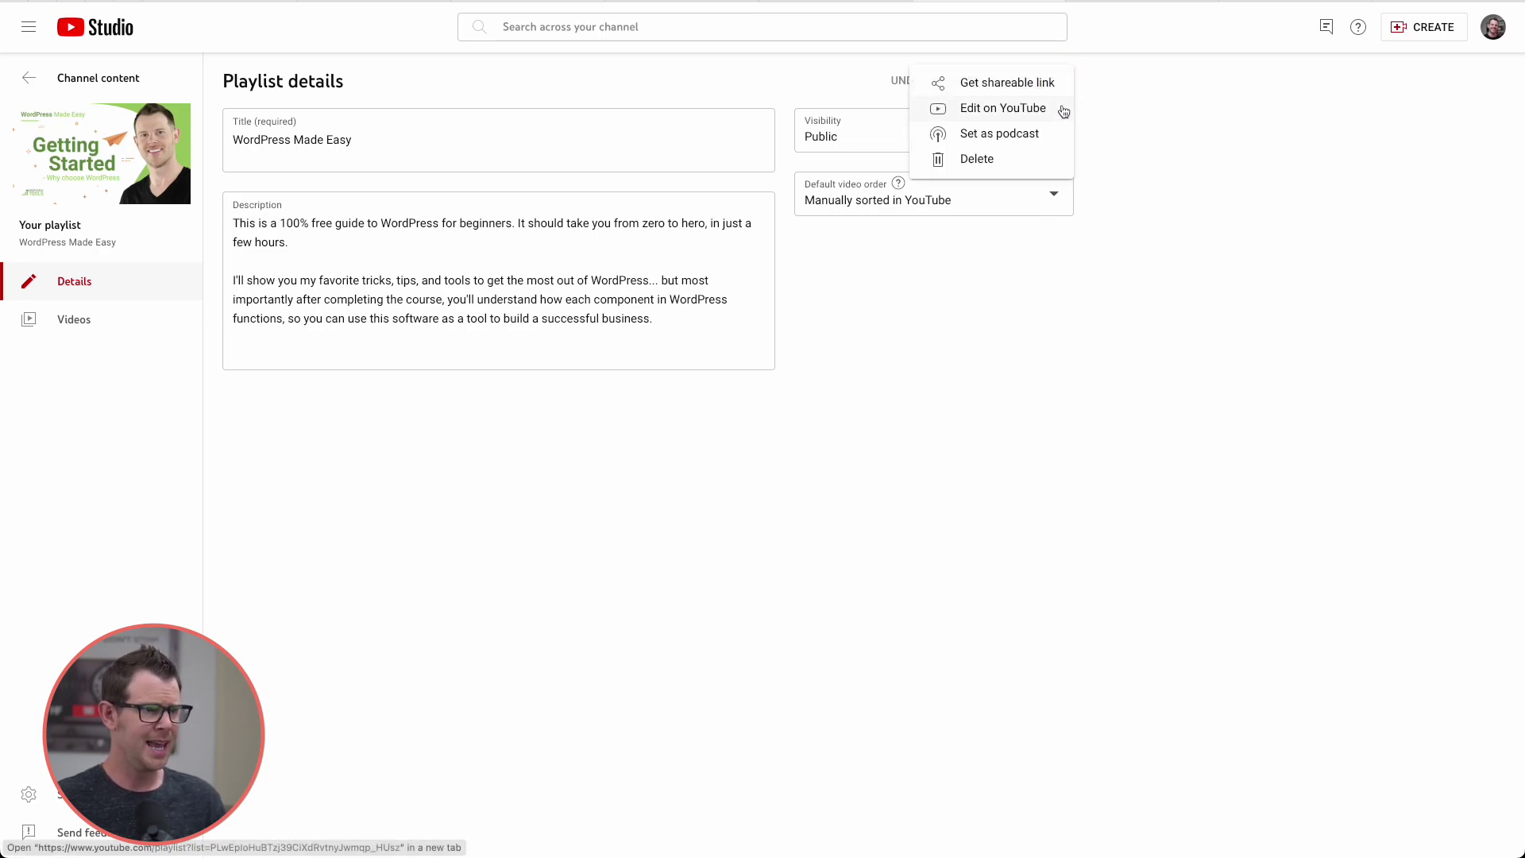
- Copy the playlist's shareable link, paste it into the playlist URL field, and load its videos
left_click(1012, 86)
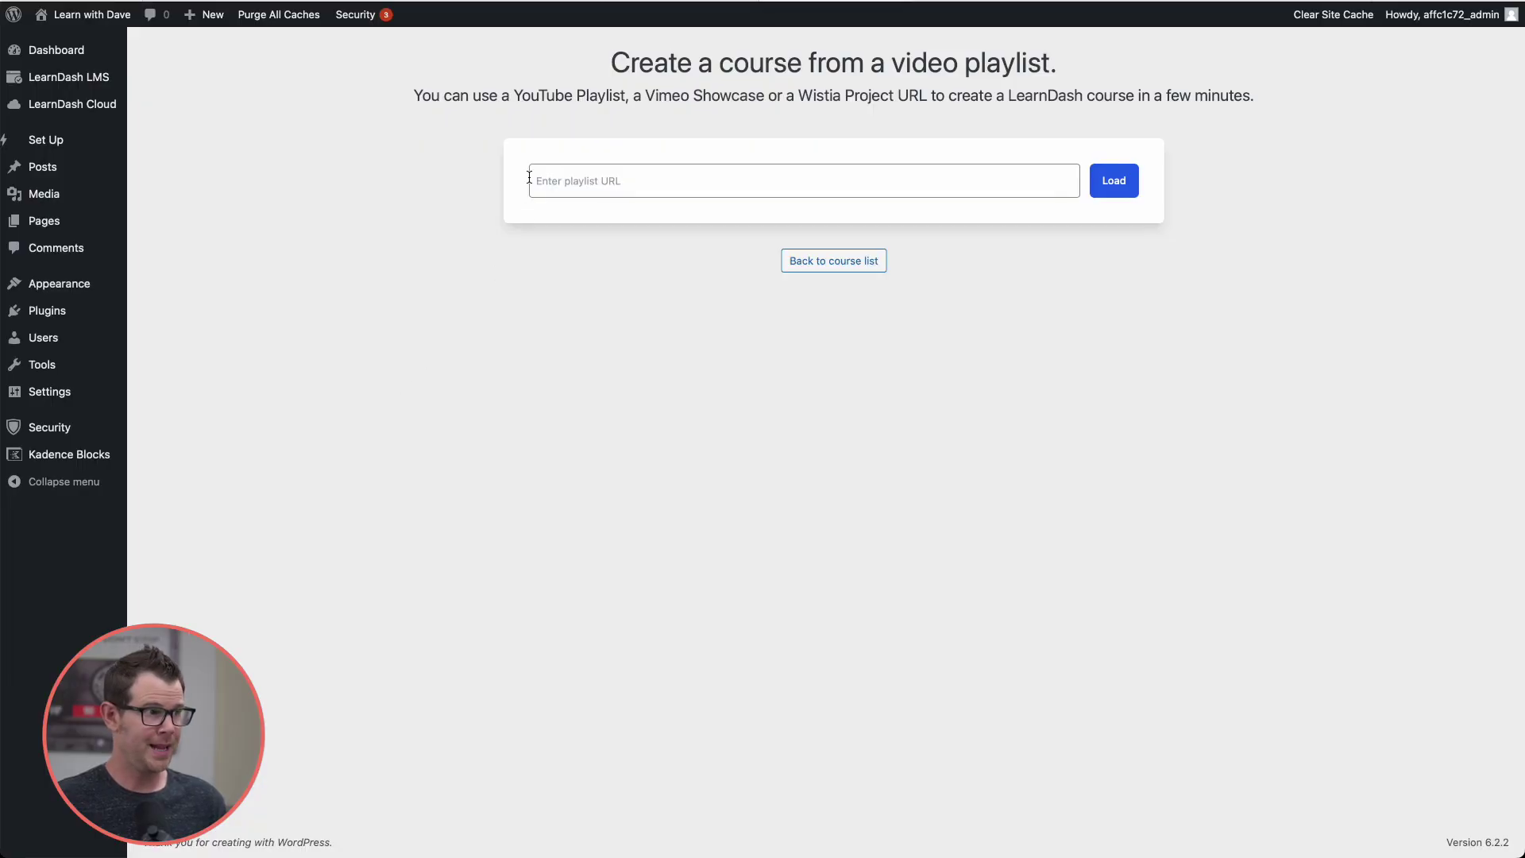
left_click(582, 182)
key("super+v")
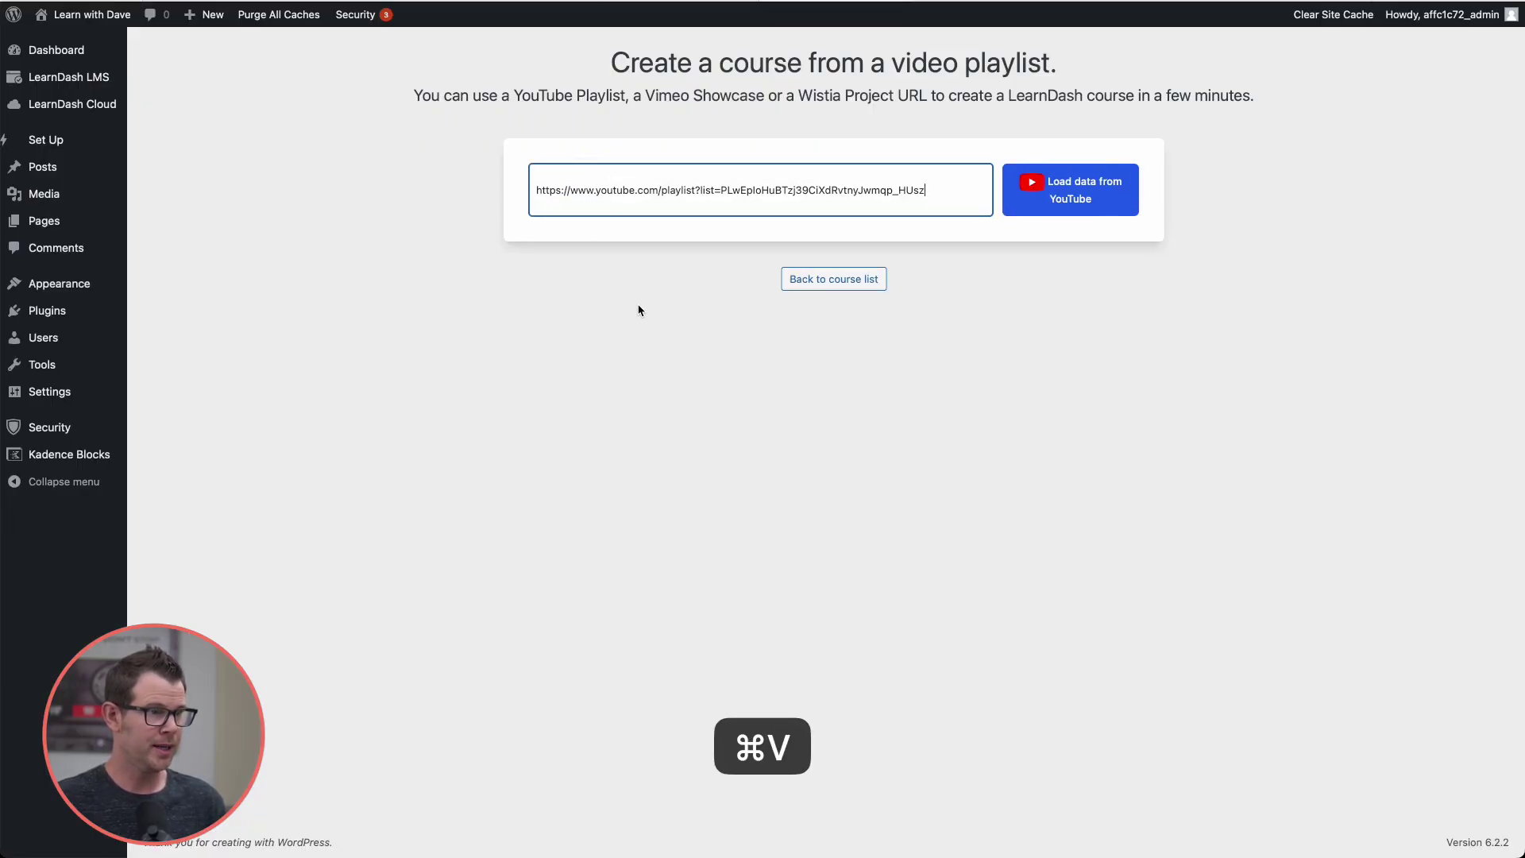
left_click(1057, 197)
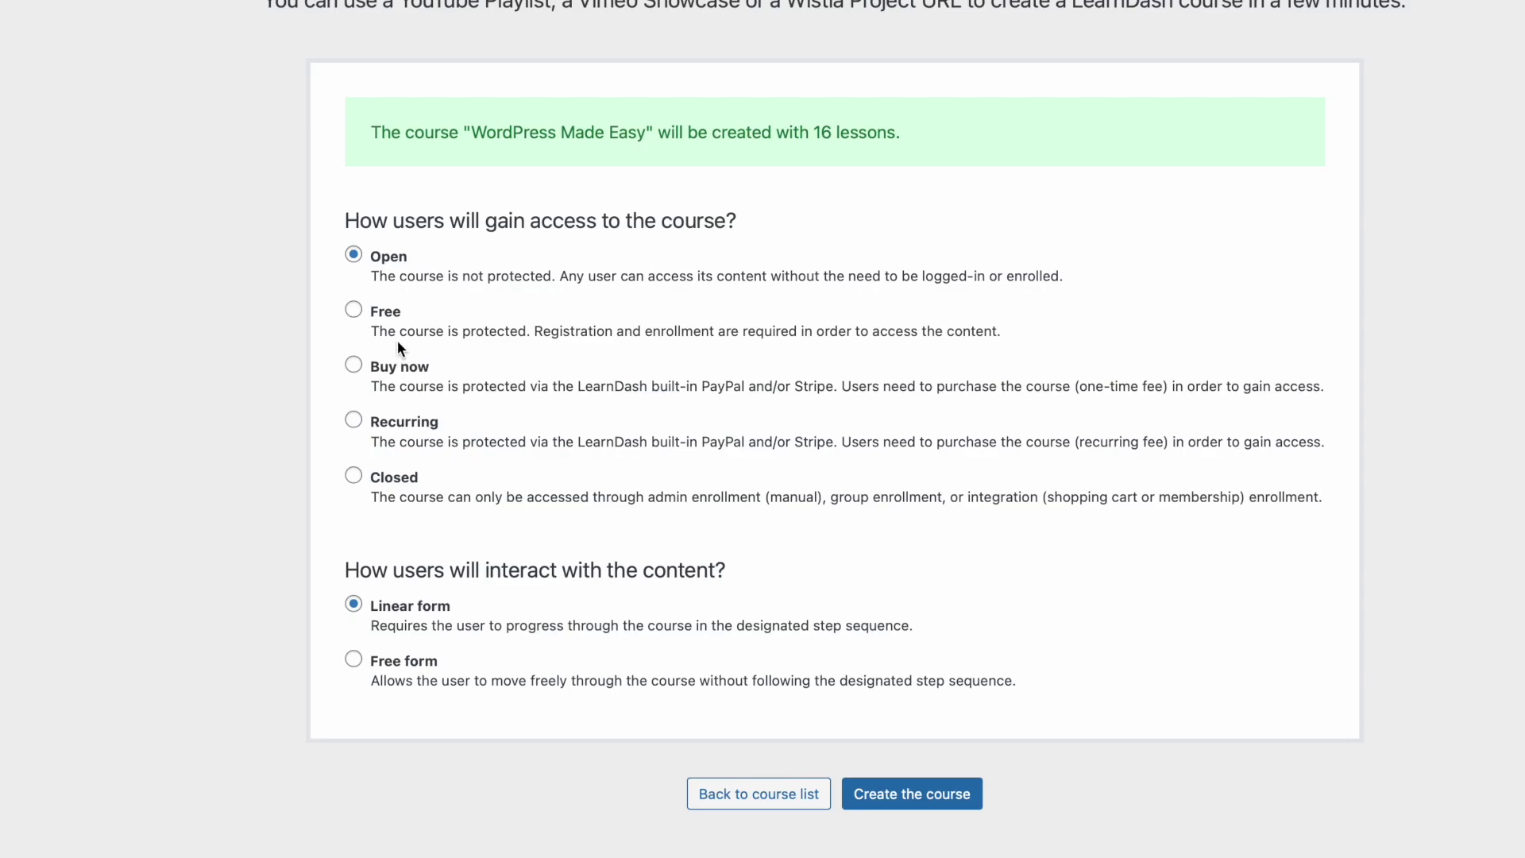
- Compare the Buy now, Recurring (with billing intervals) and Closed access options for the course
left_click(398, 363)
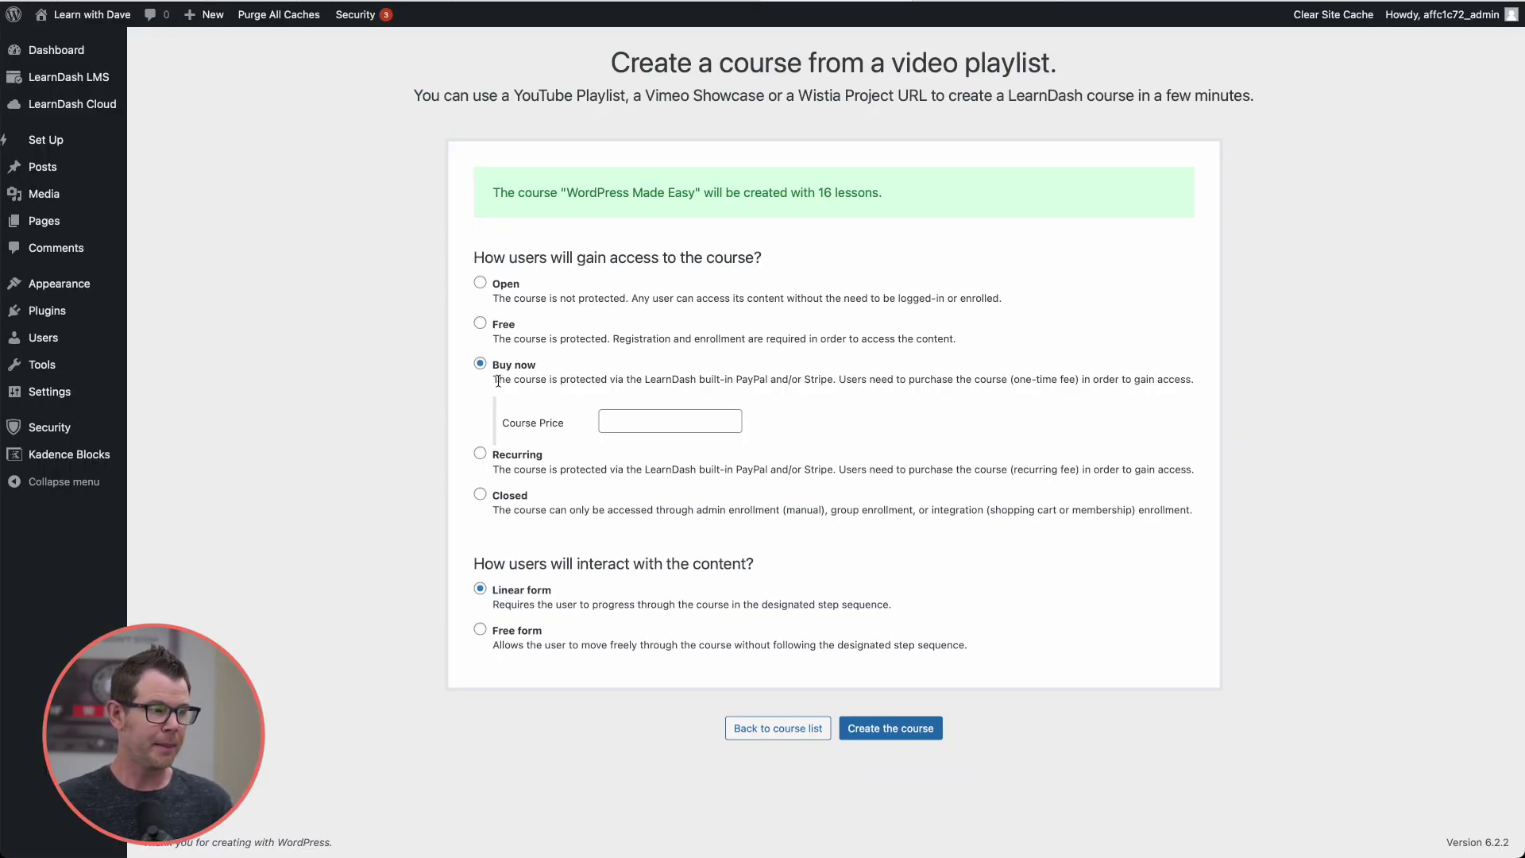
left_click(479, 454)
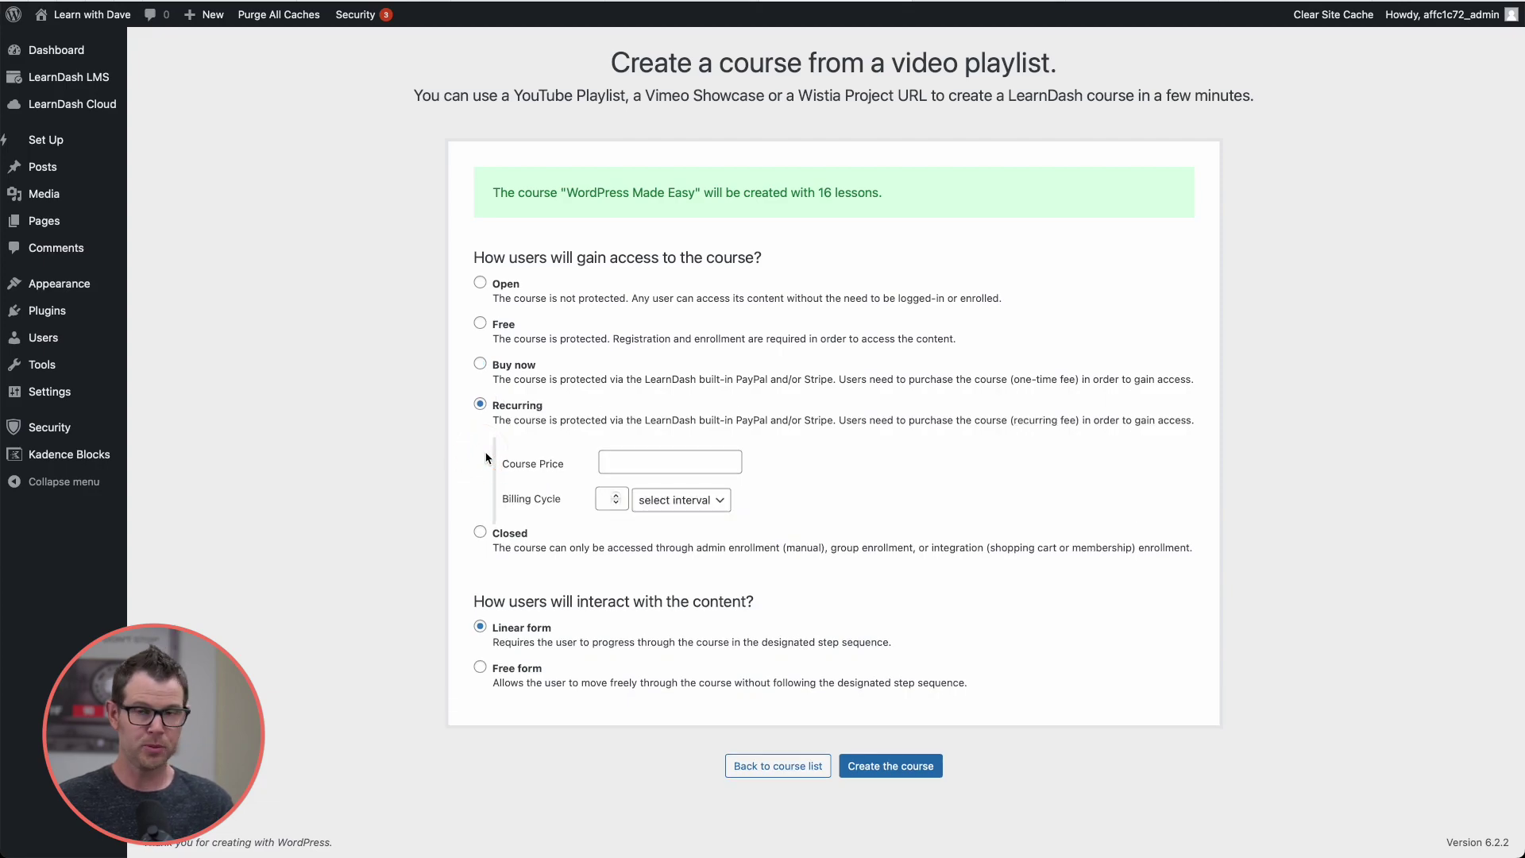
left_click(482, 366)
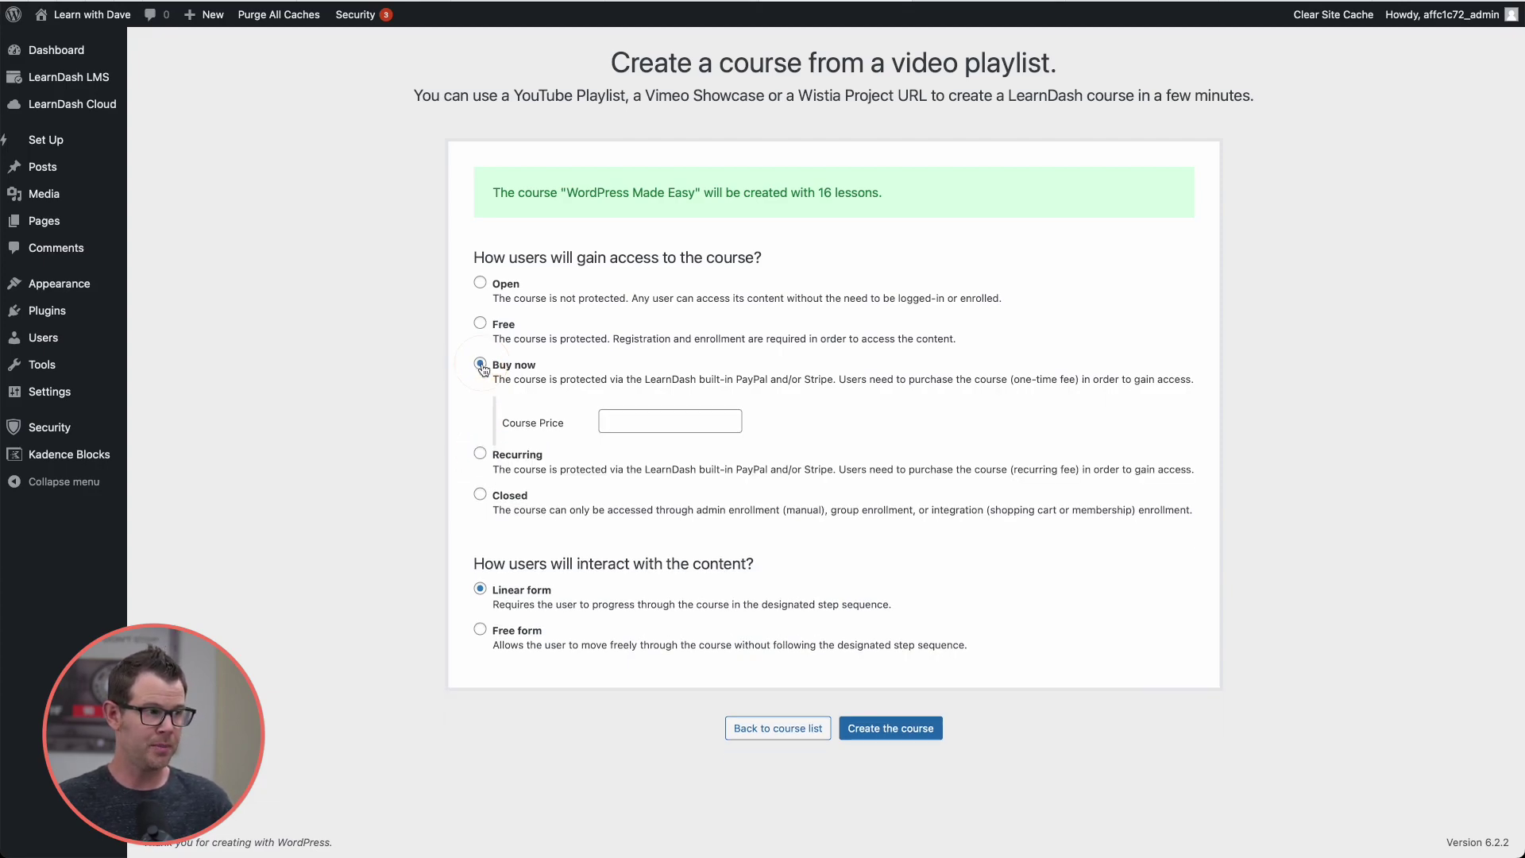
left_click(480, 453)
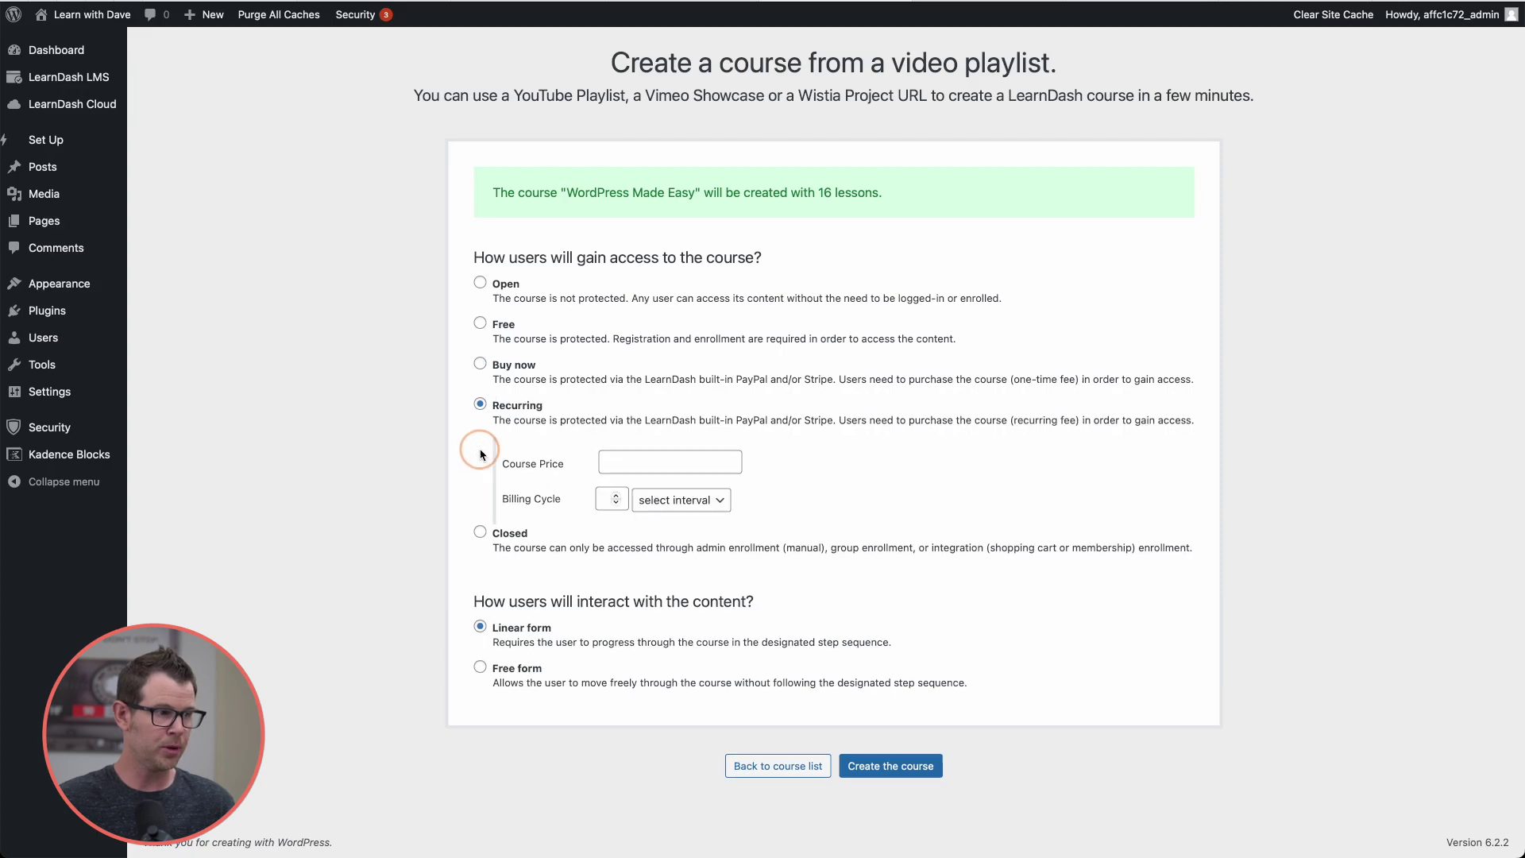
left_click(667, 501)
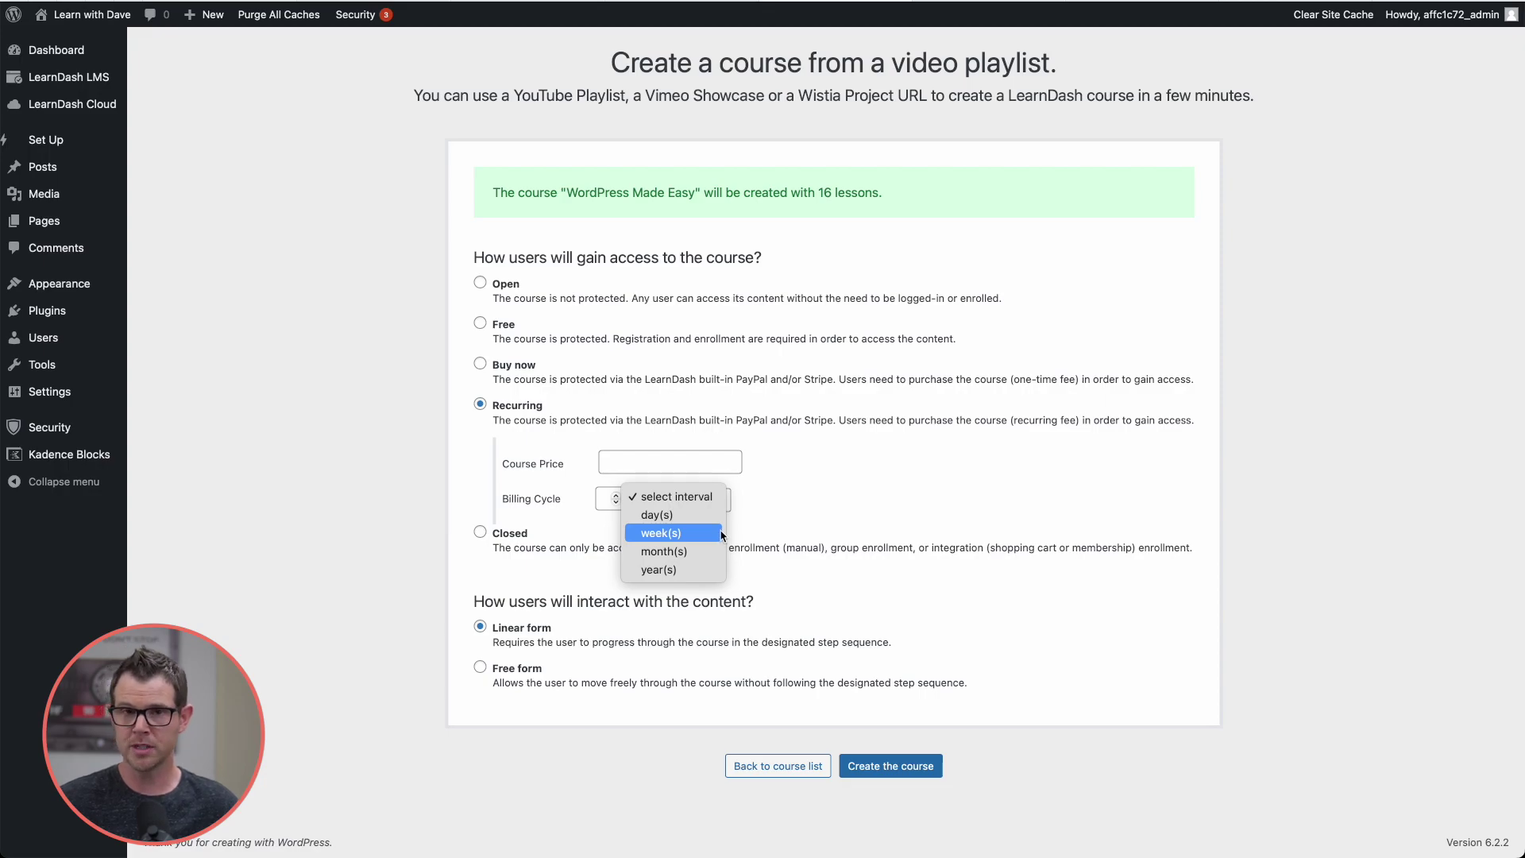
left_click(481, 363)
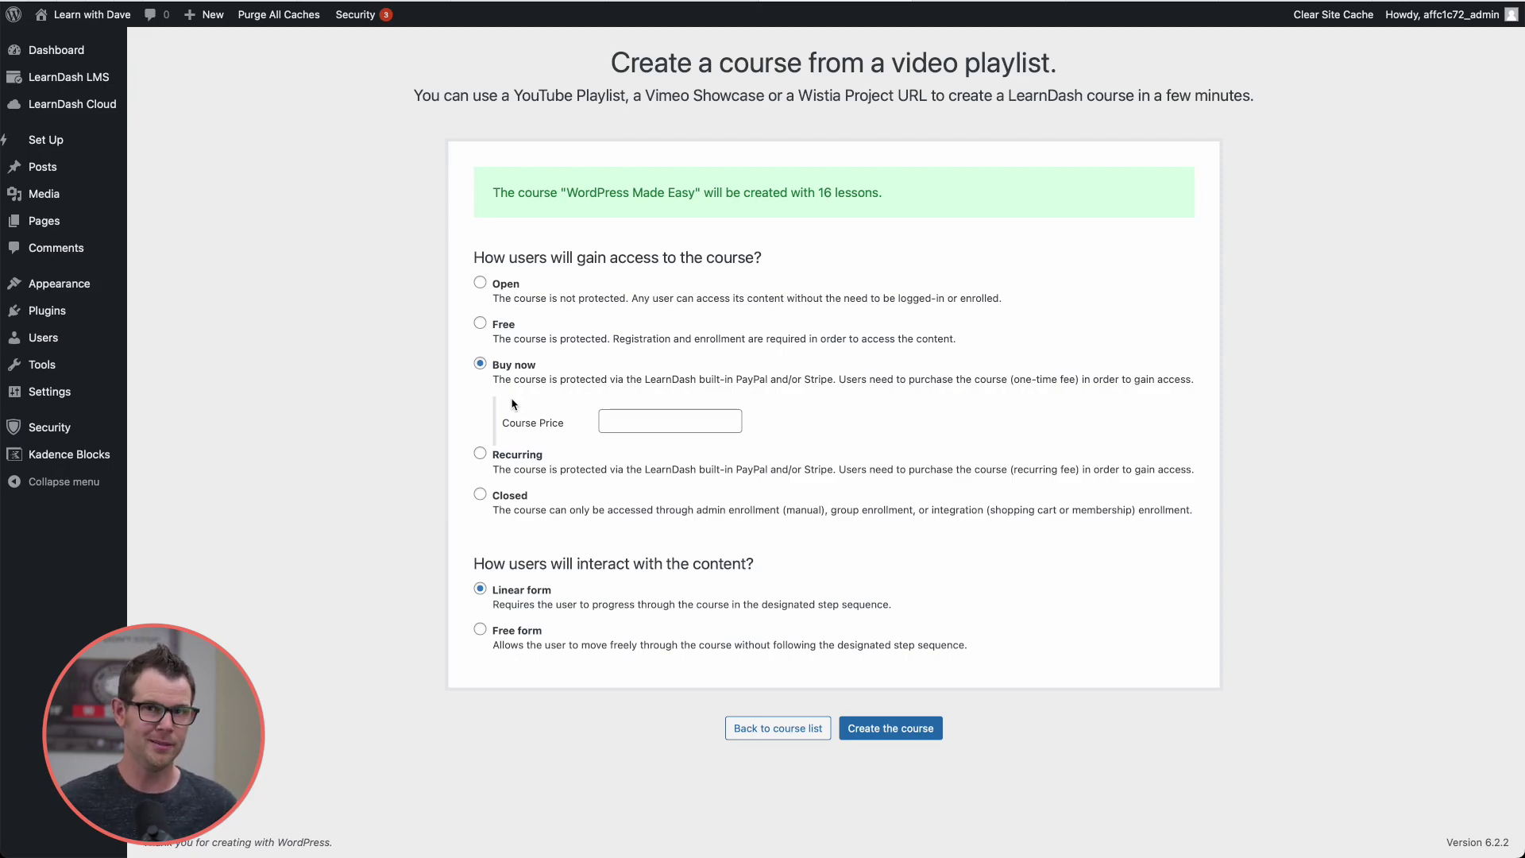
left_click(481, 495)
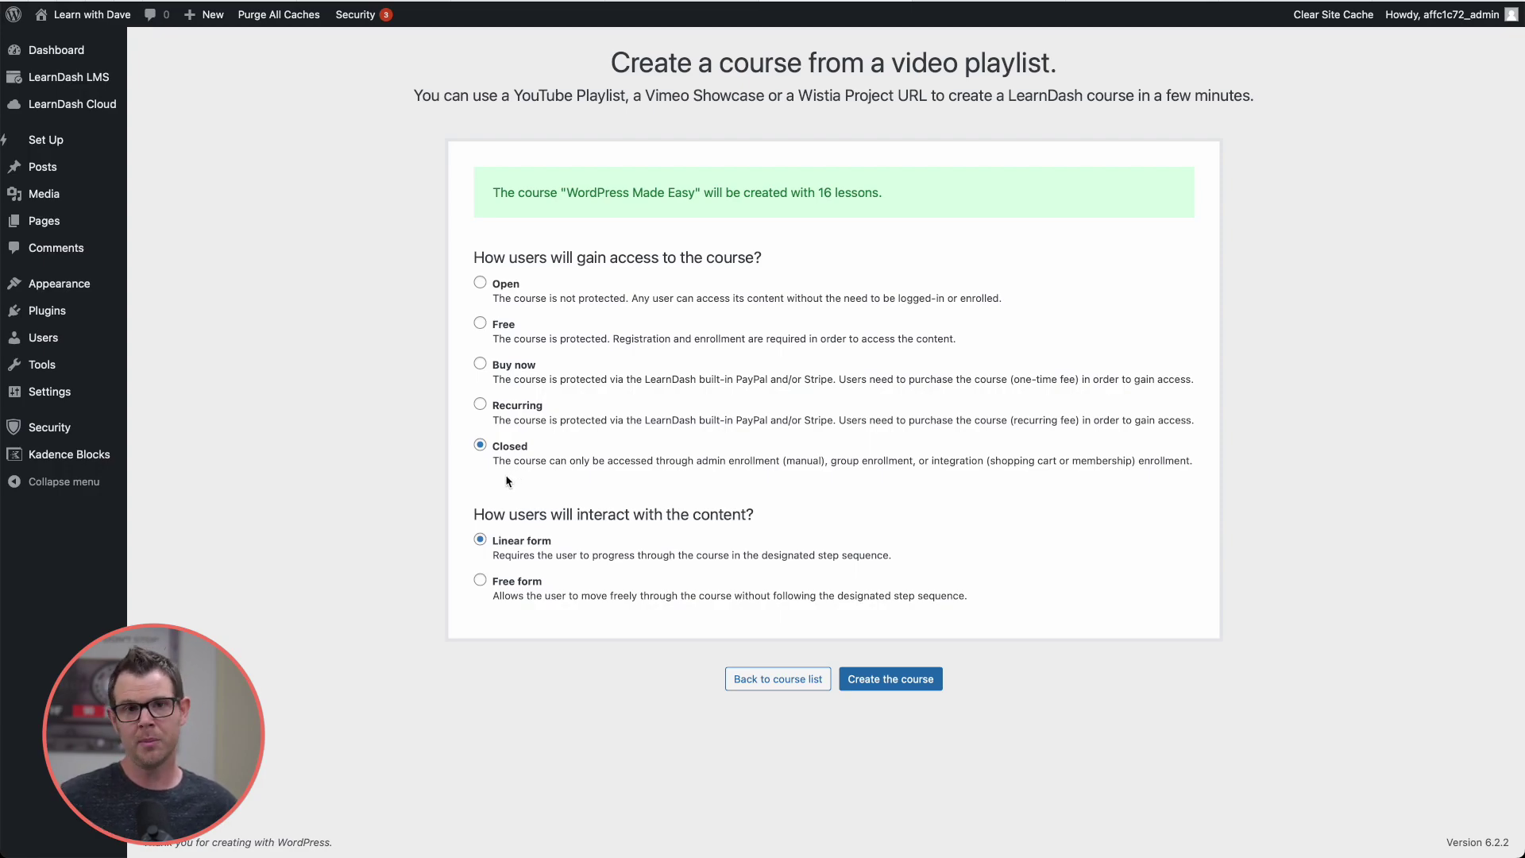
- Set Free access and Free form progression, then create the WordPress Made Easy course
left_click(479, 324)
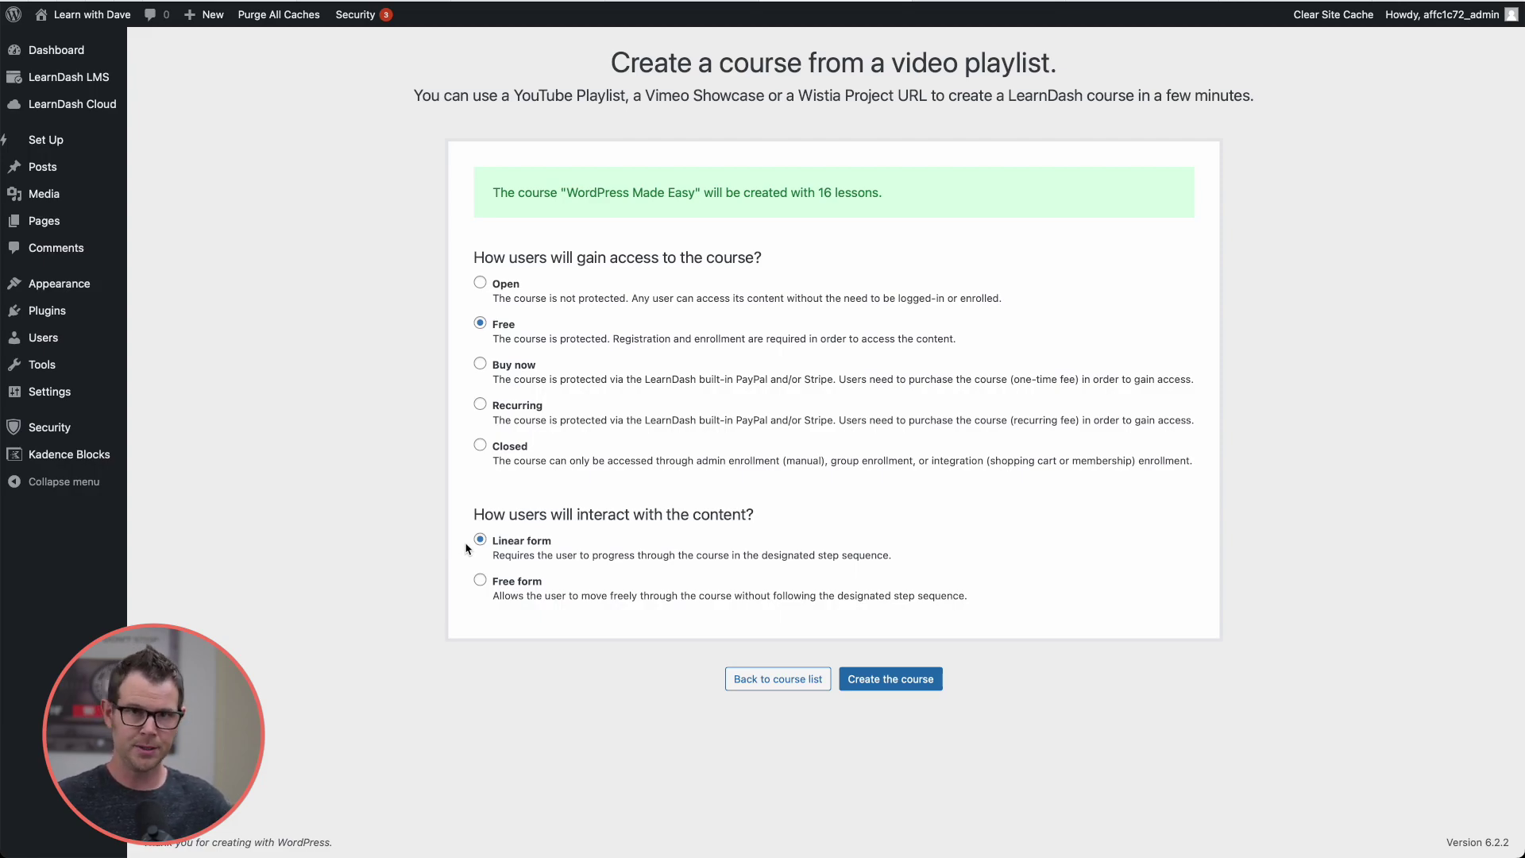
left_click(481, 580)
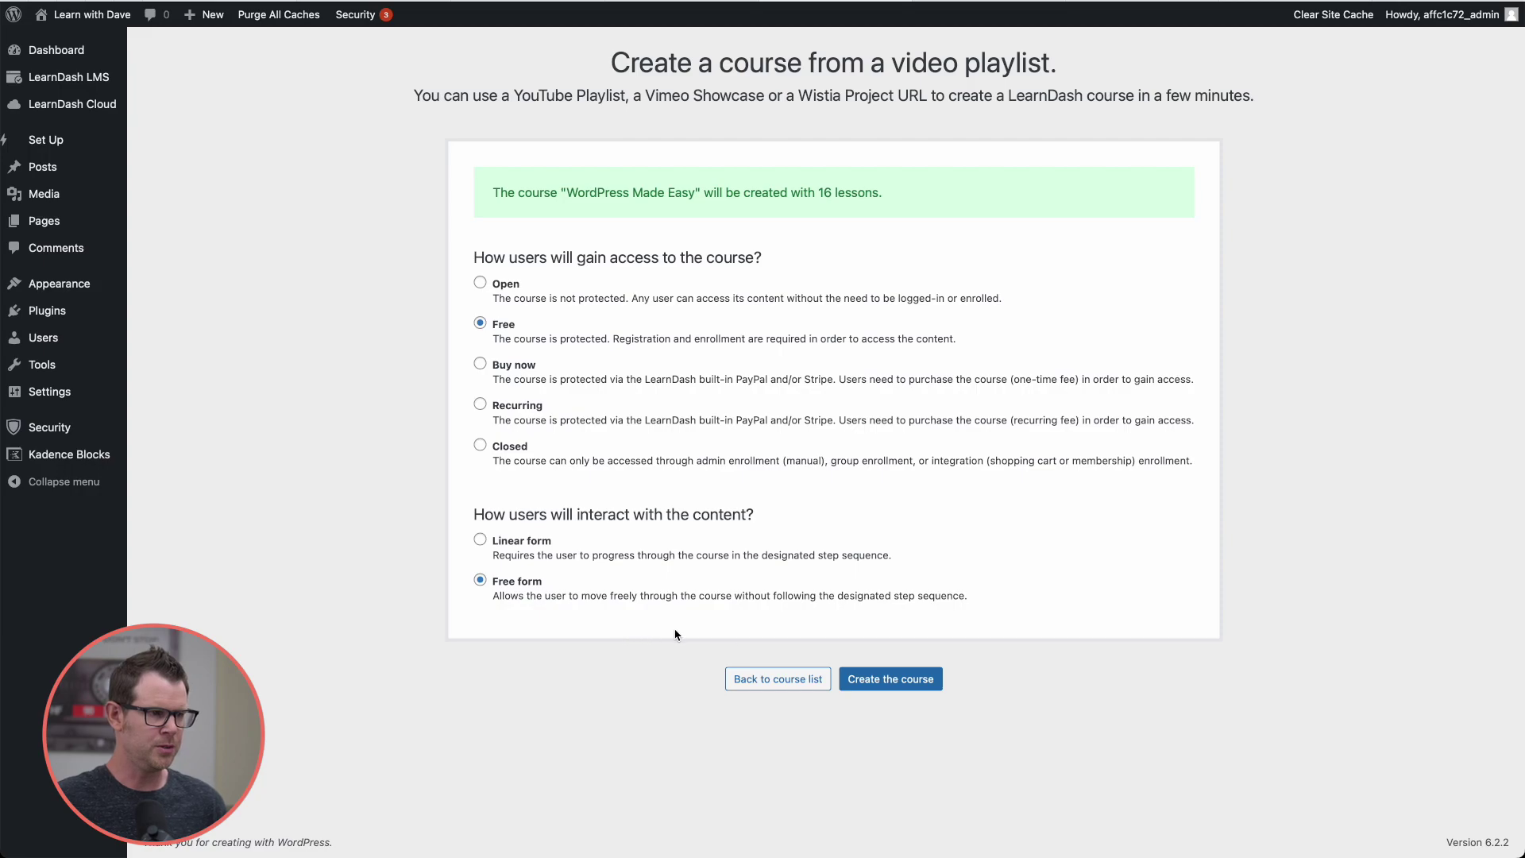
left_click(889, 680)
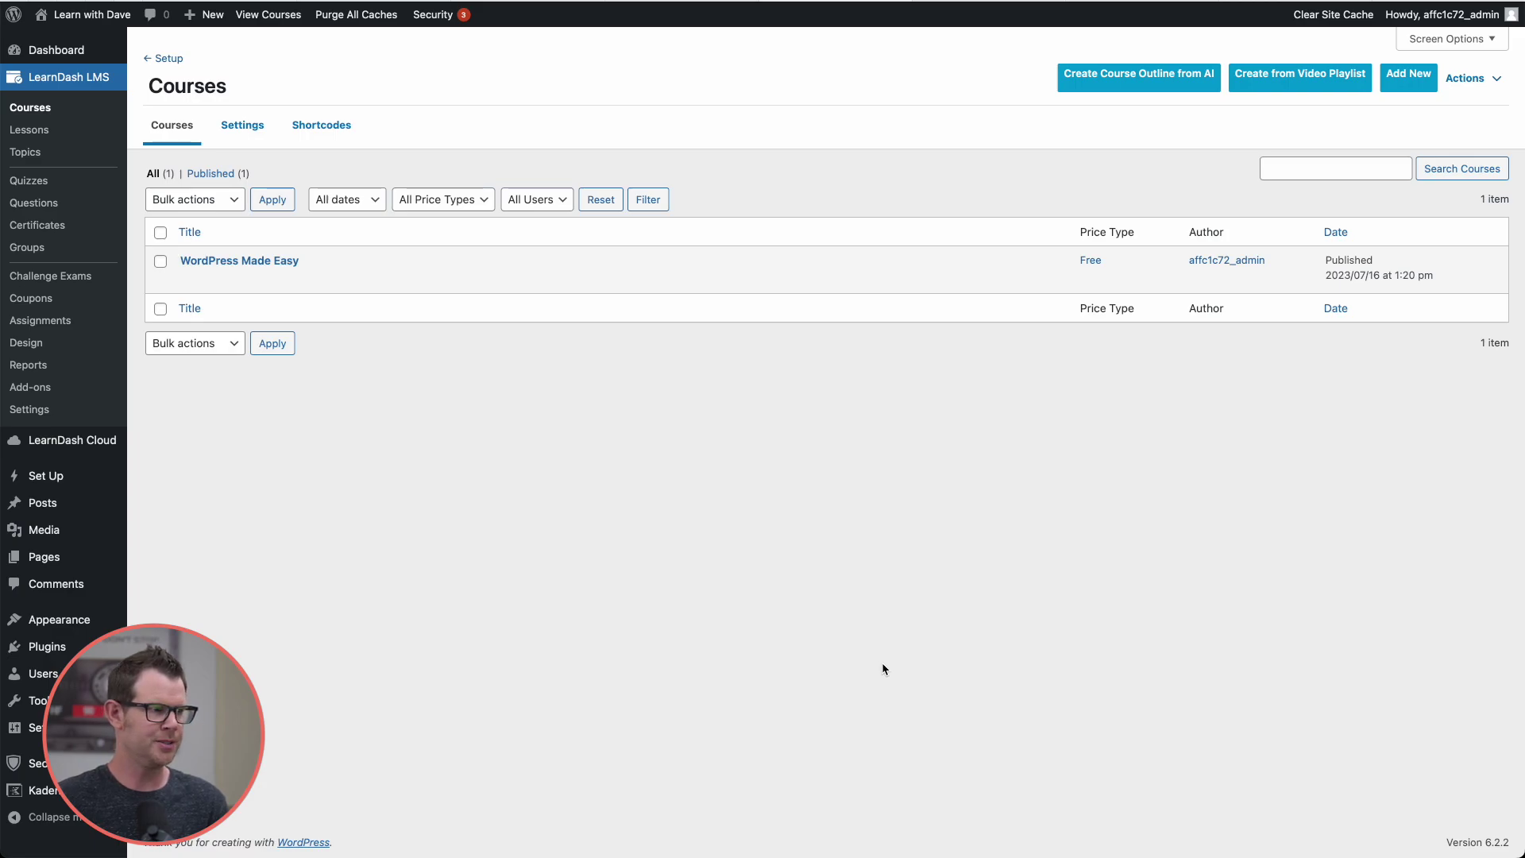
- View WordPress Made Easy on the live site and open its first lesson video
left_click(308, 283)
scroll(1022, 638, "down", 2)
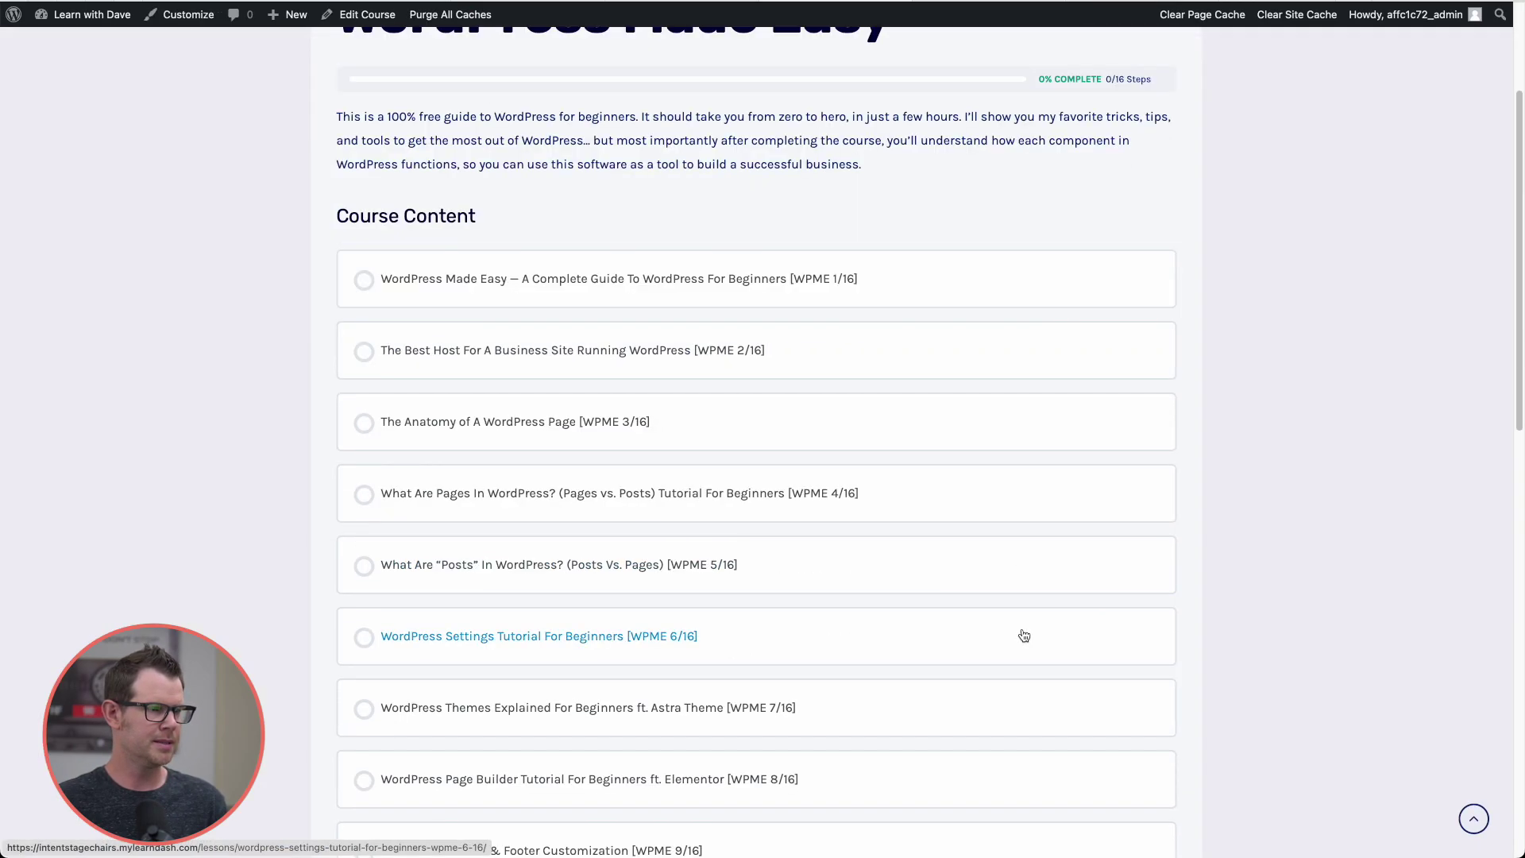
scroll(1023, 638, "down", 3)
scroll(1022, 637, "up", 5)
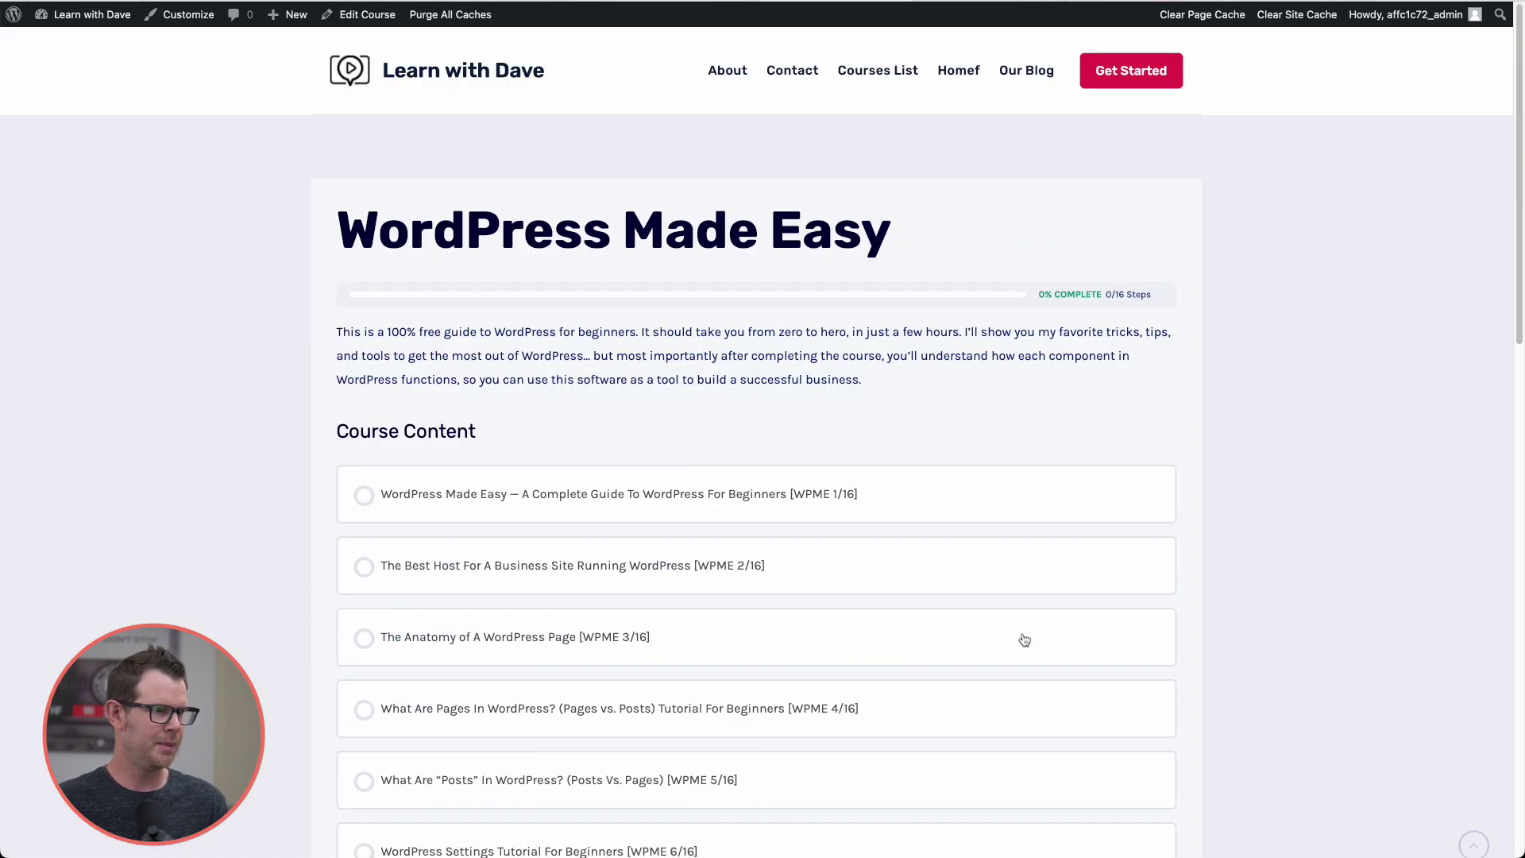
left_click(635, 505)
scroll(1264, 569, "down", 3)
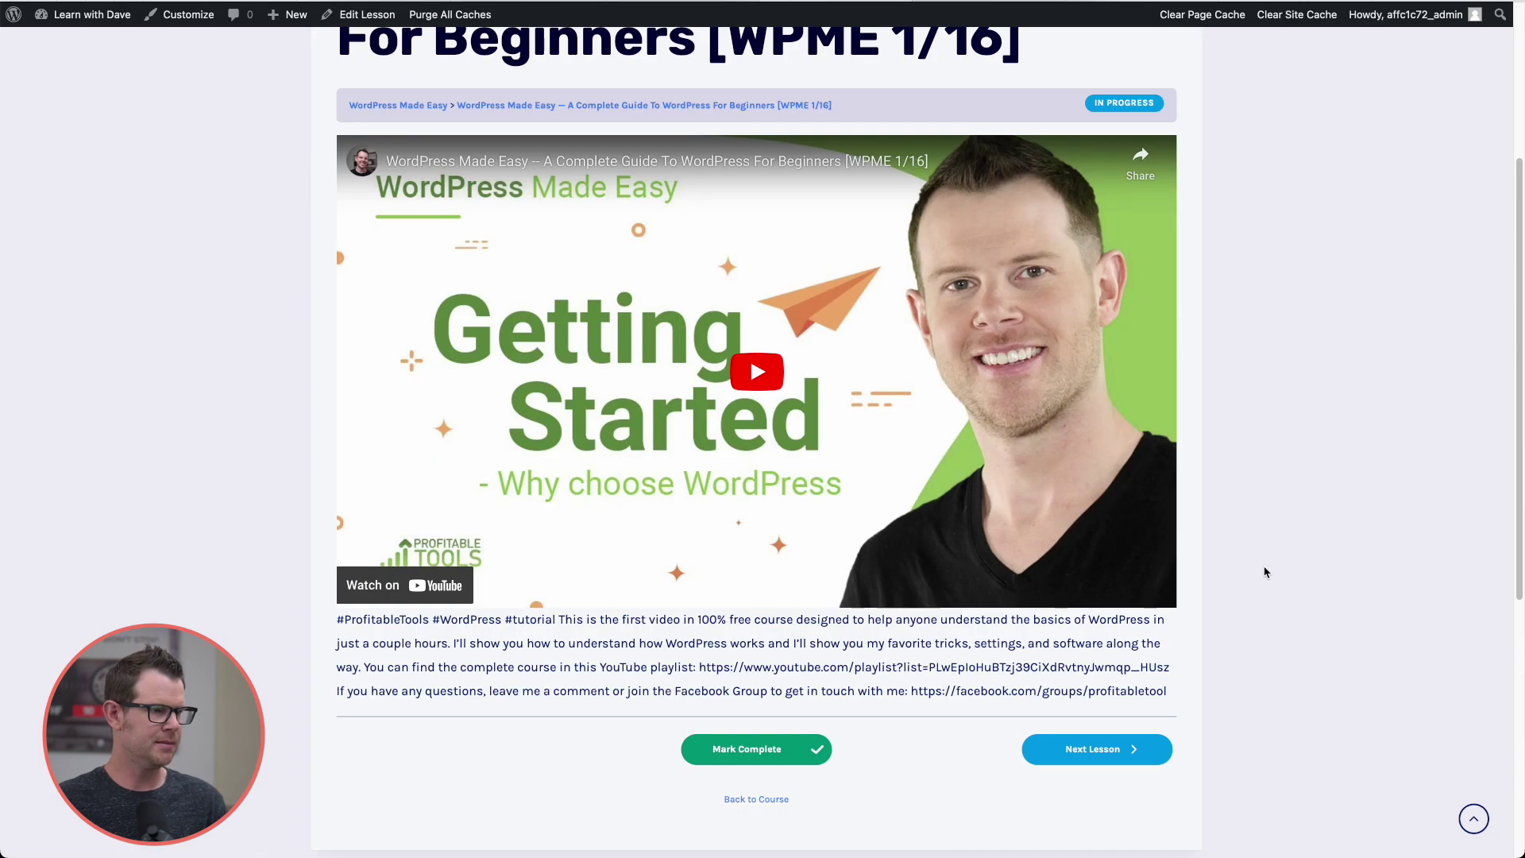
scroll(1228, 581, "up", 3)
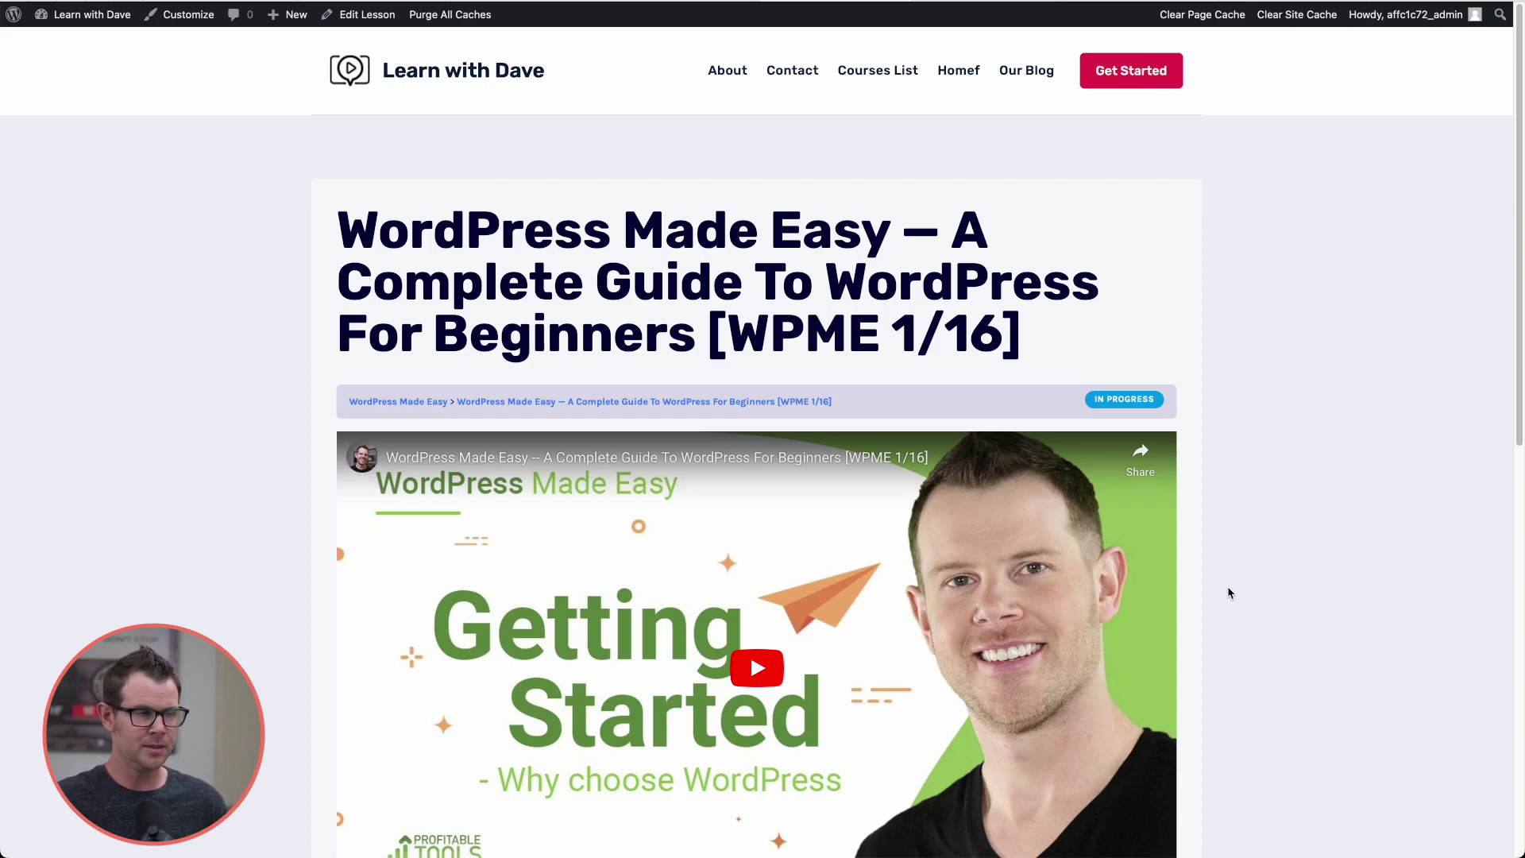
scroll(443, 382, "down", 1)
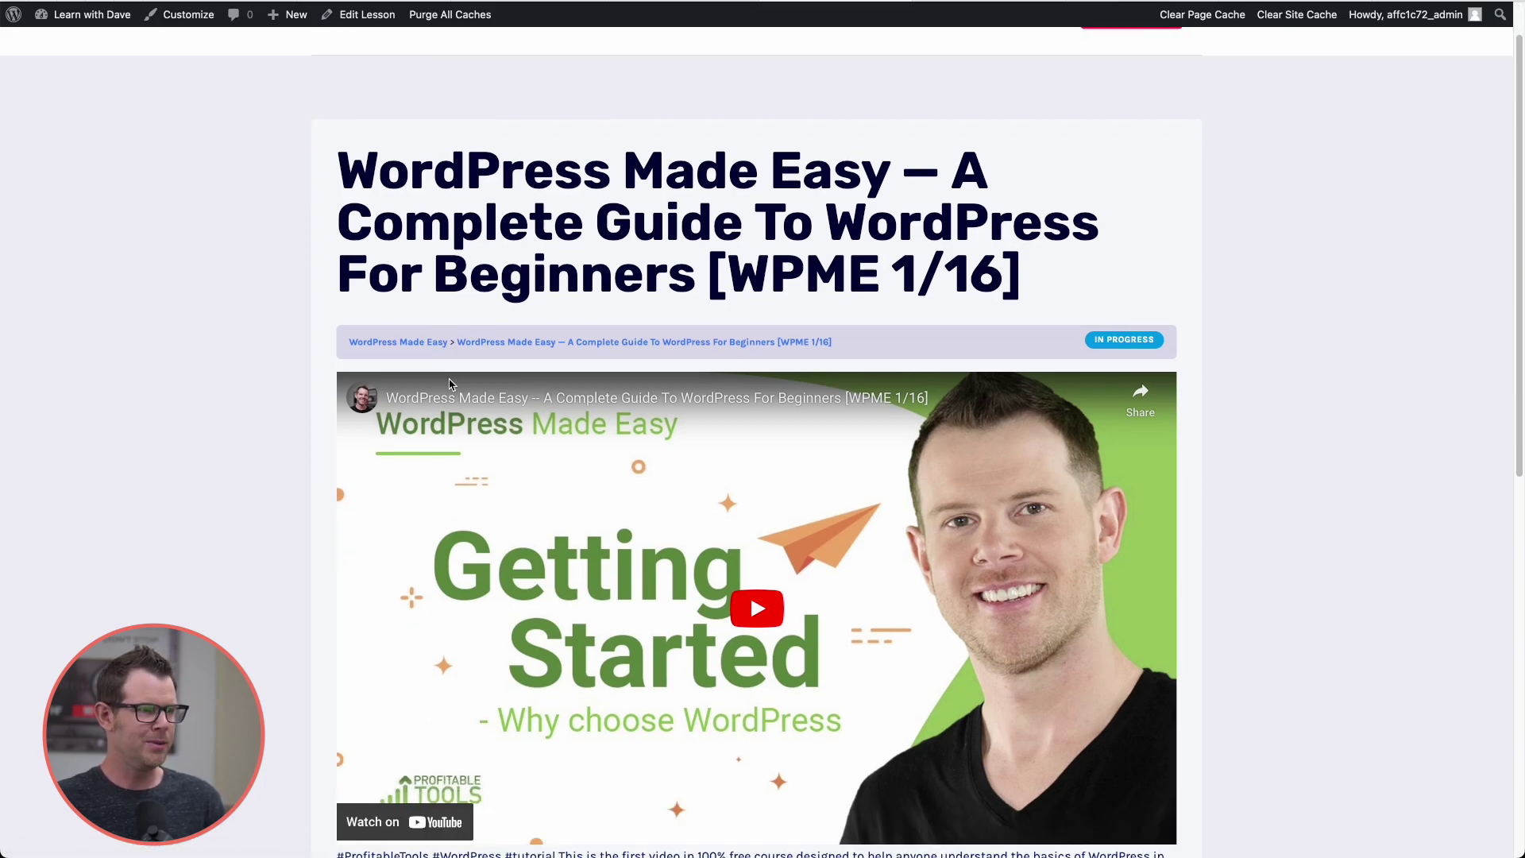
scroll(450, 382, "down", 3)
scroll(452, 395, "down", 2)
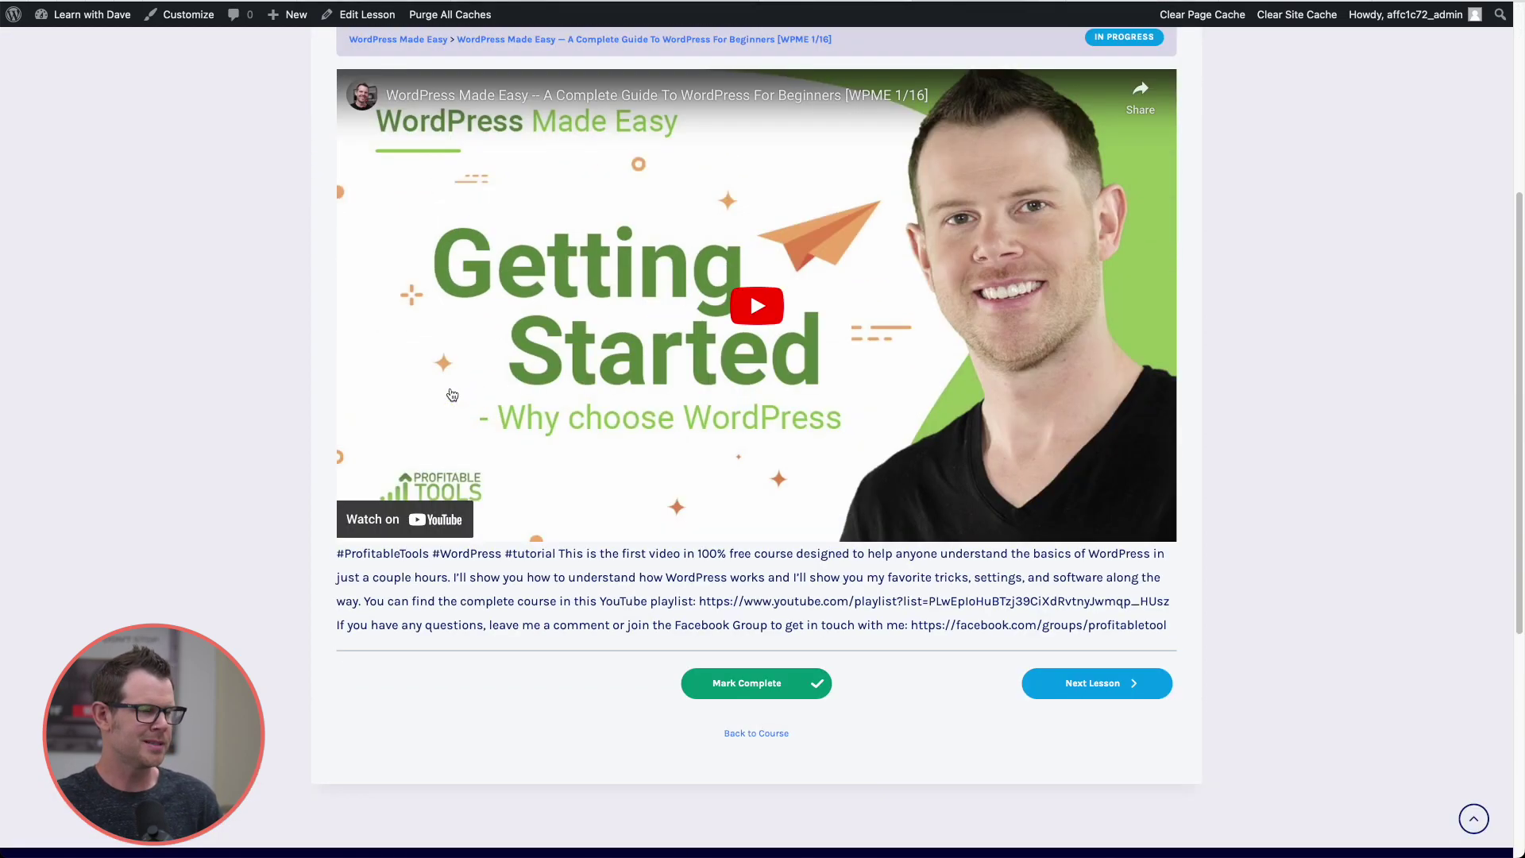
scroll(452, 394, "up", 2)
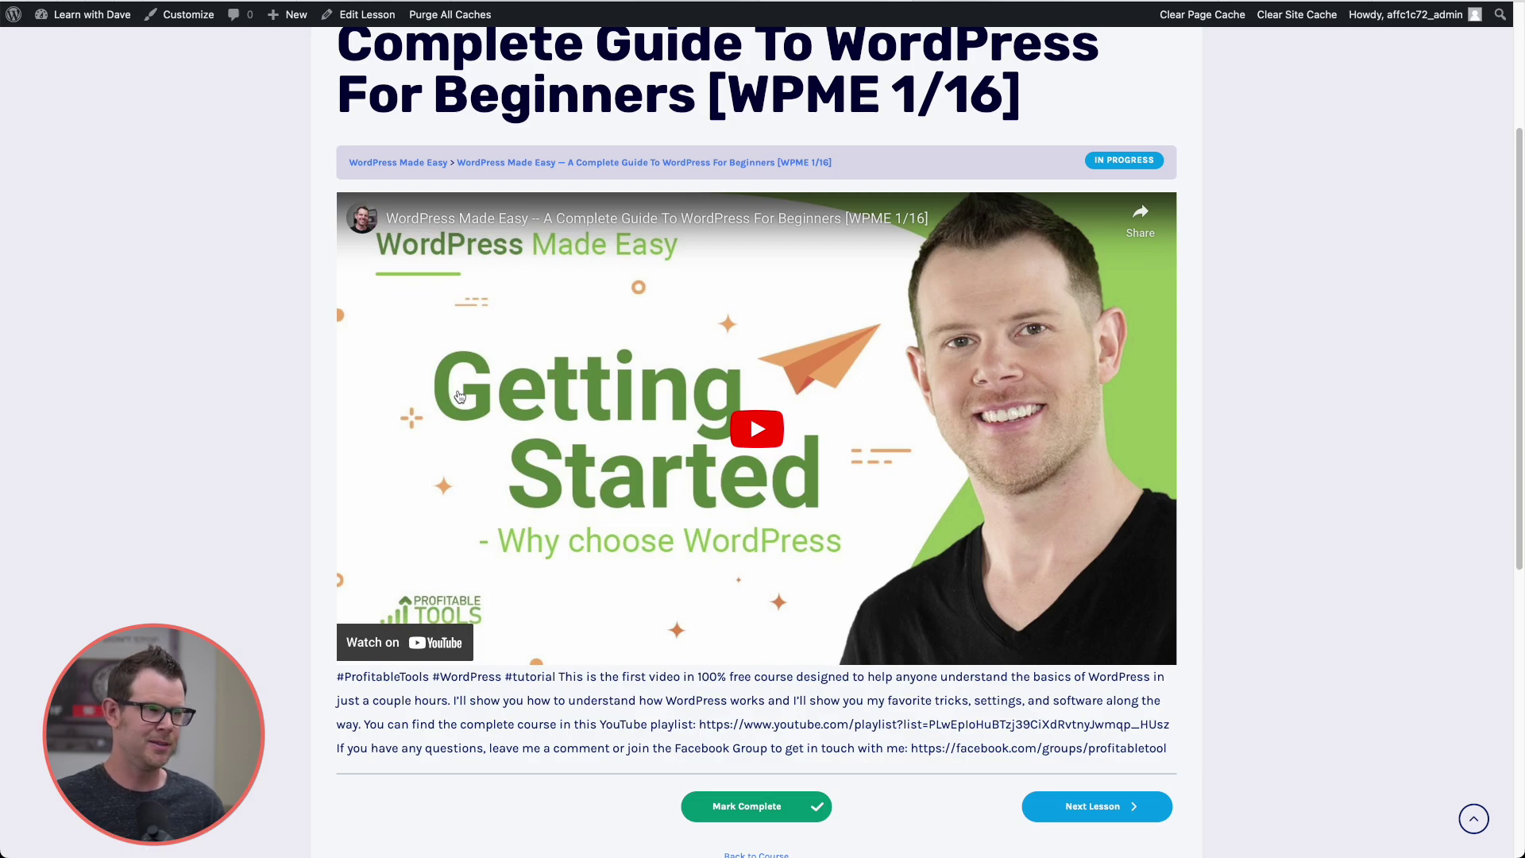
mouse_move(69, 133)
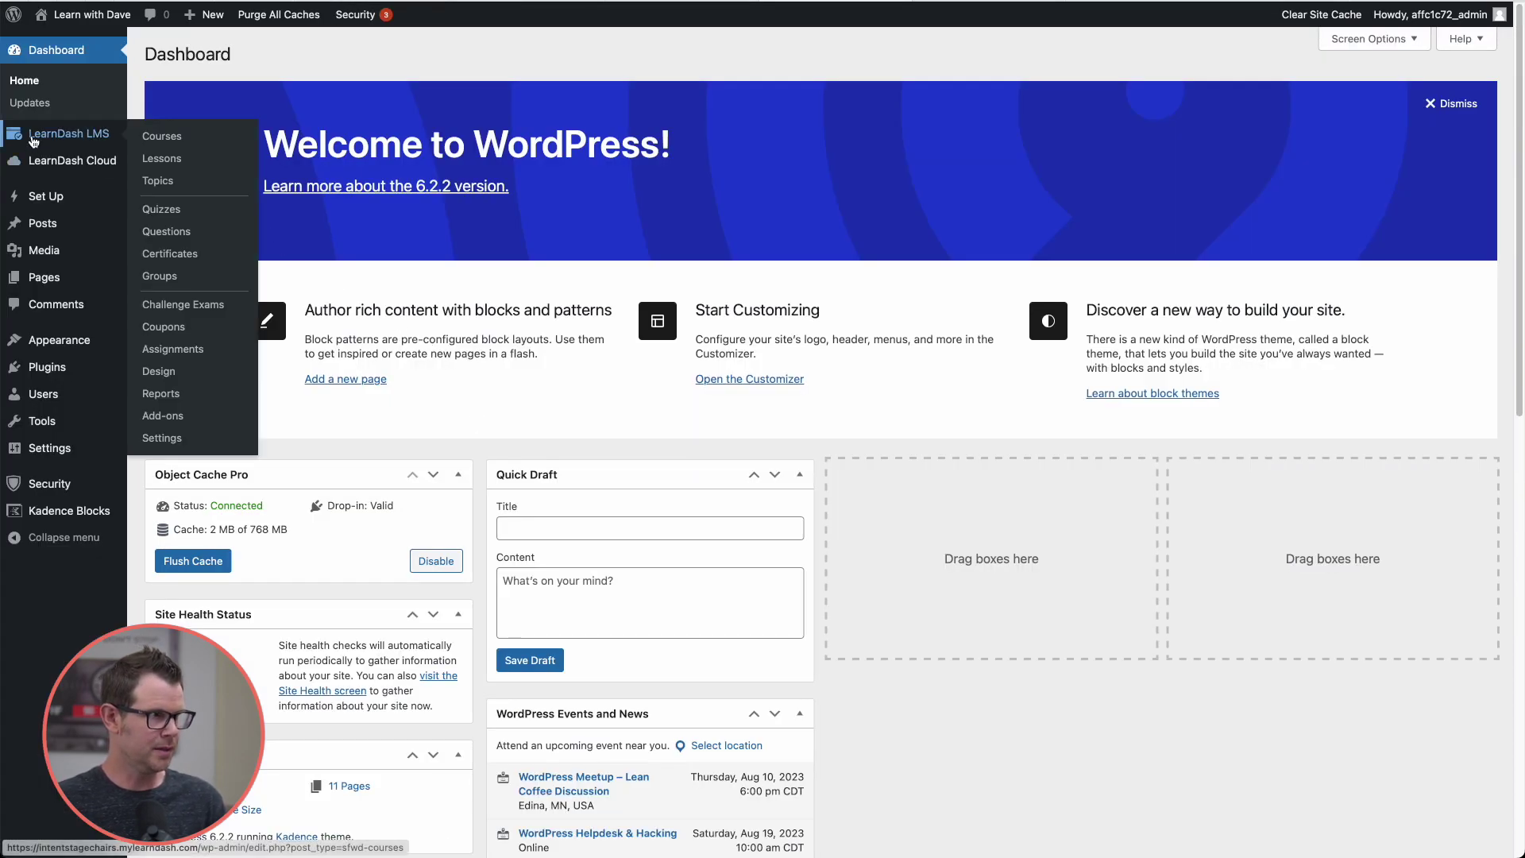
- Switch on Focus Mode in the LearnDash LMS settings and save
left_click(165, 439)
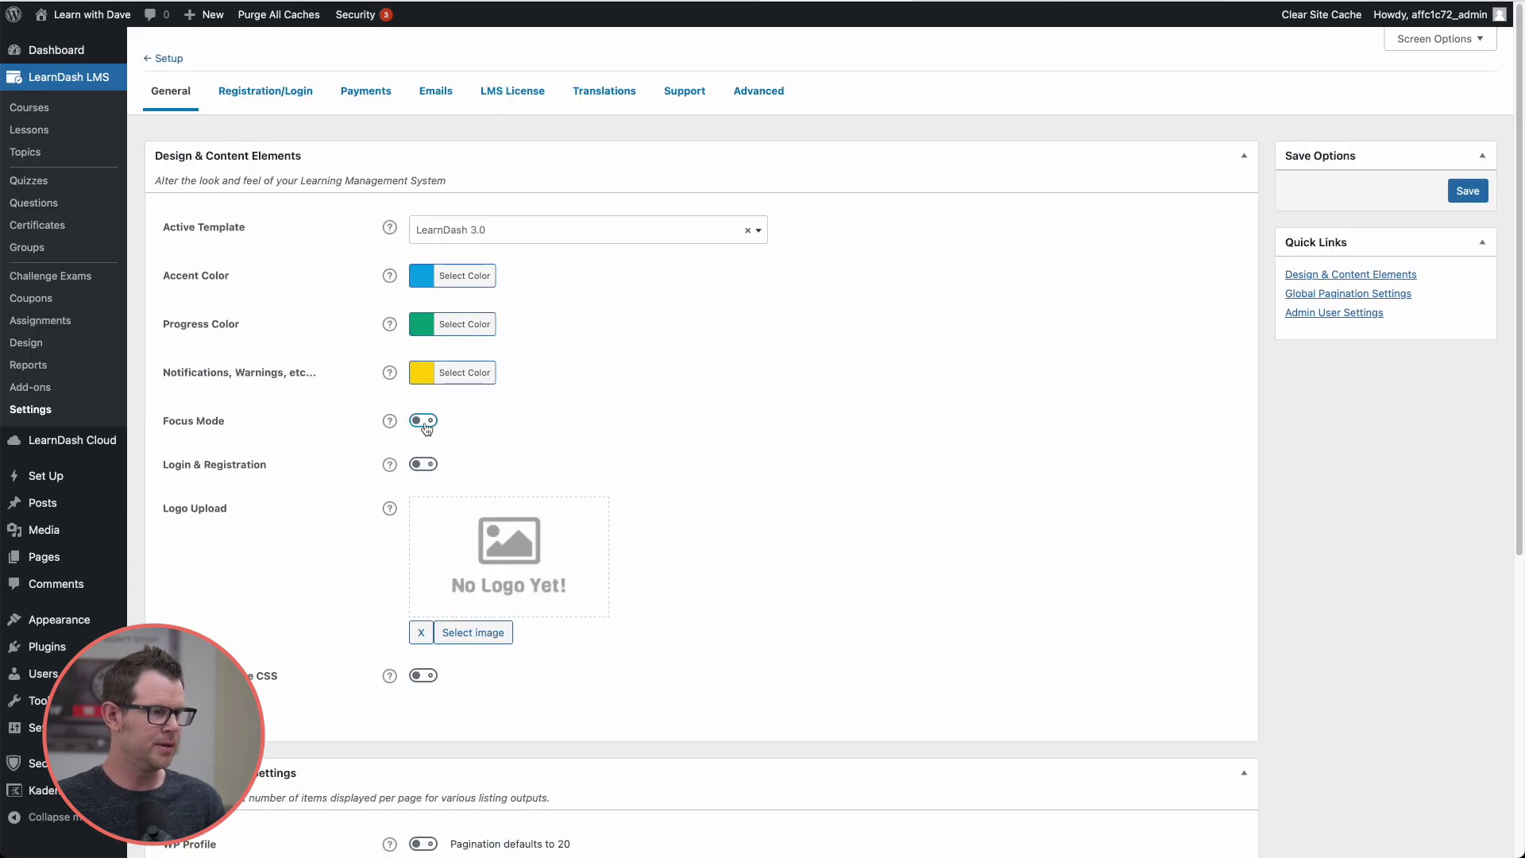
left_click(424, 421)
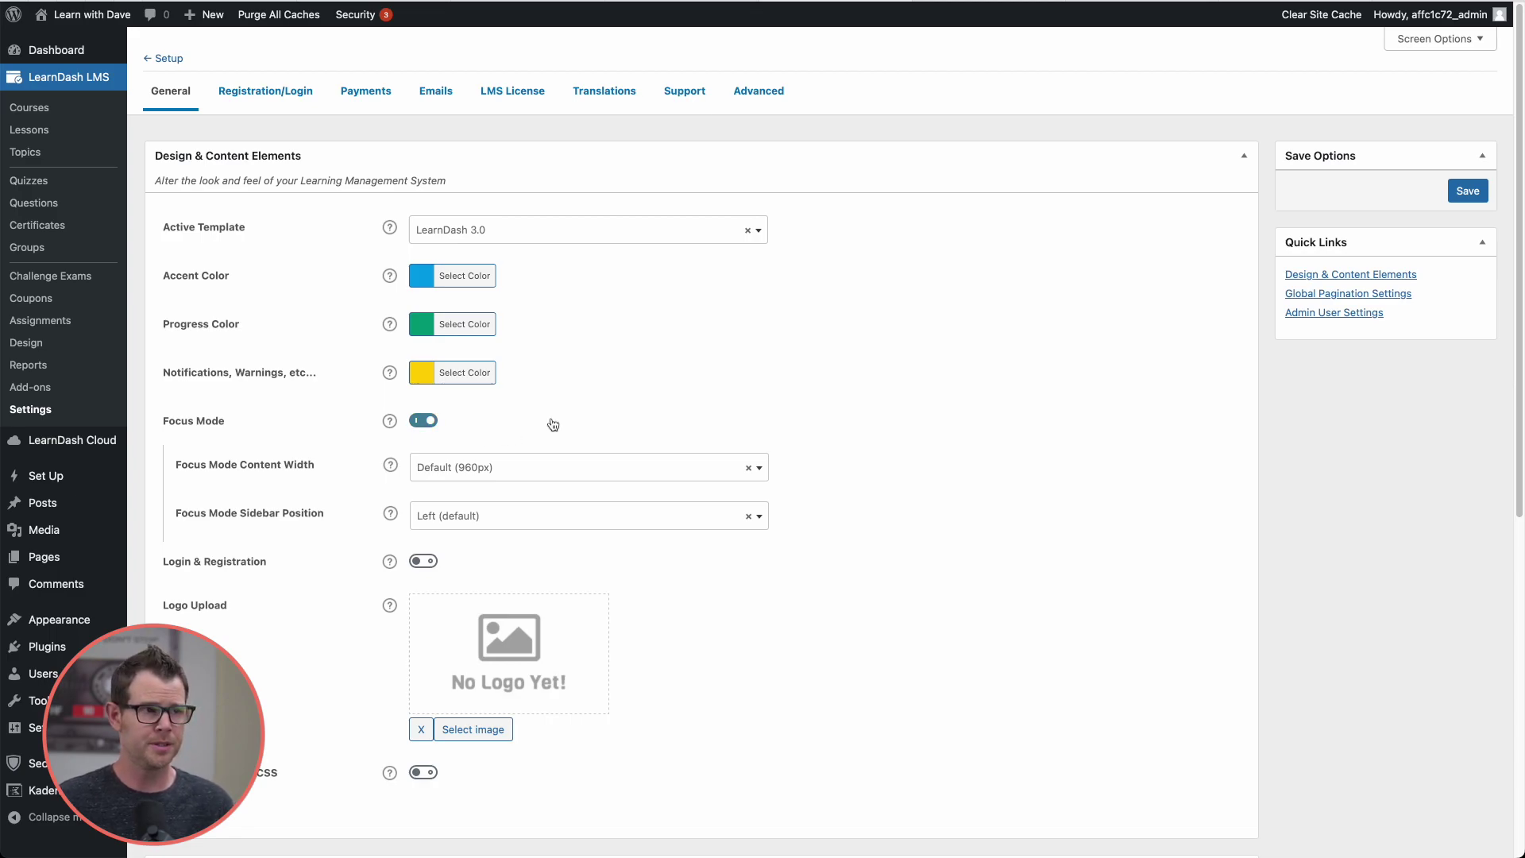
left_click(1471, 195)
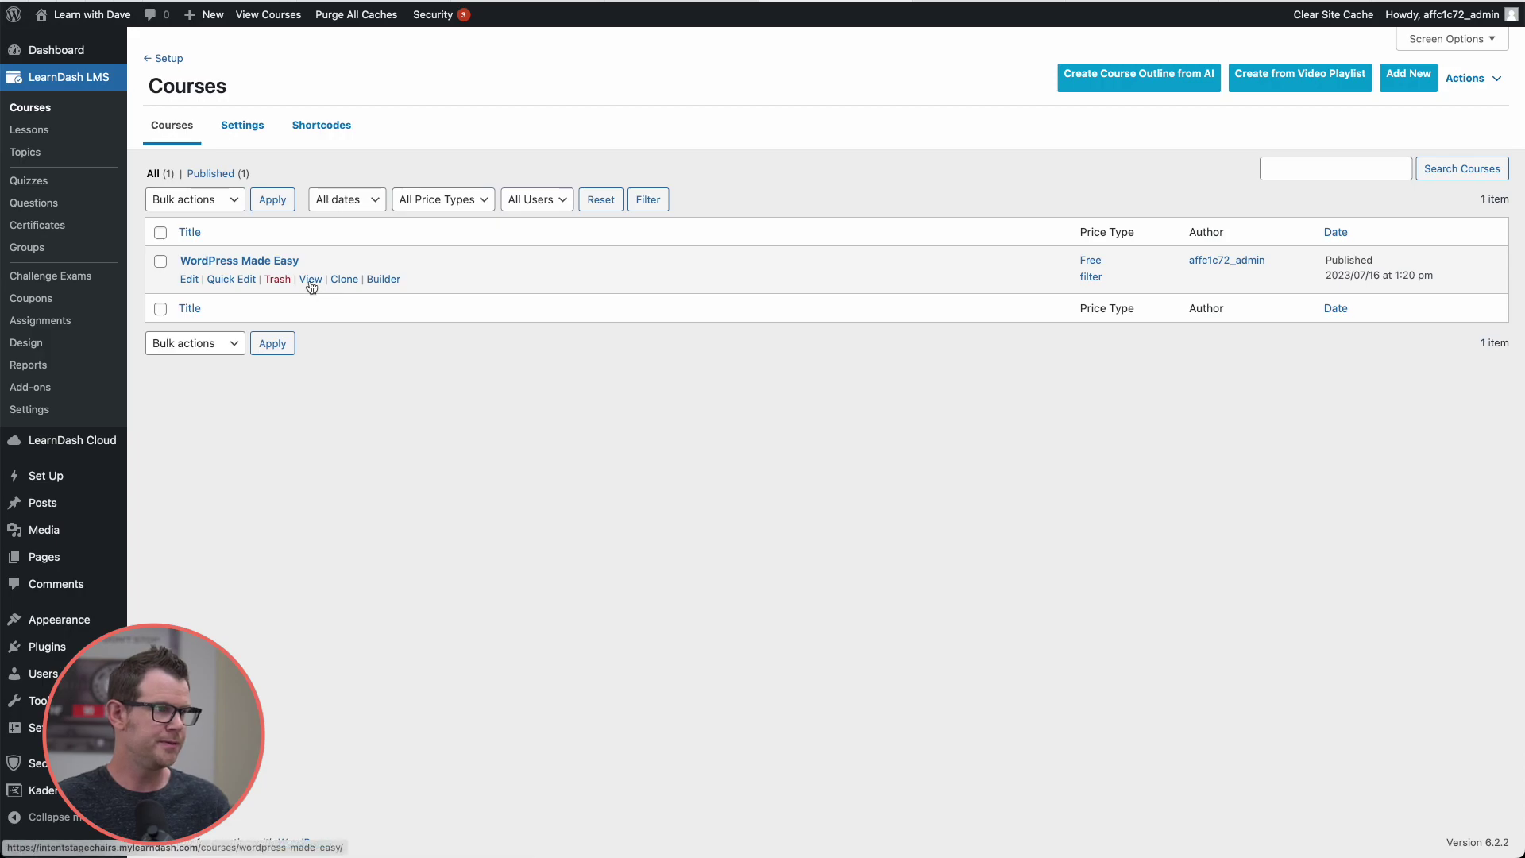
- View lesson 1, then lesson 10 from the focus-mode sidebar, and return to the dashboard
left_click(311, 280)
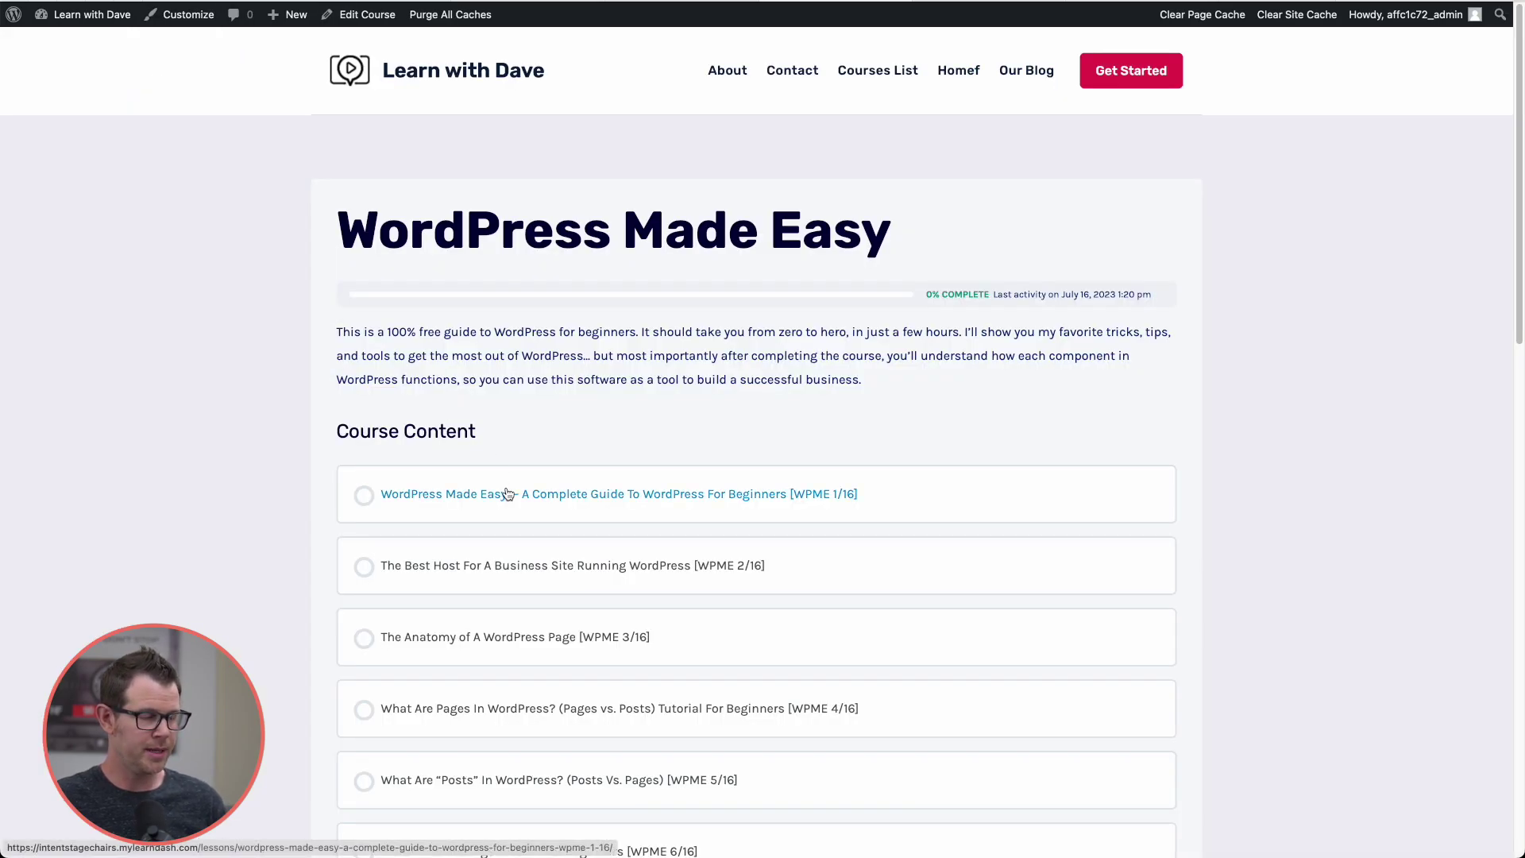
left_click(511, 496)
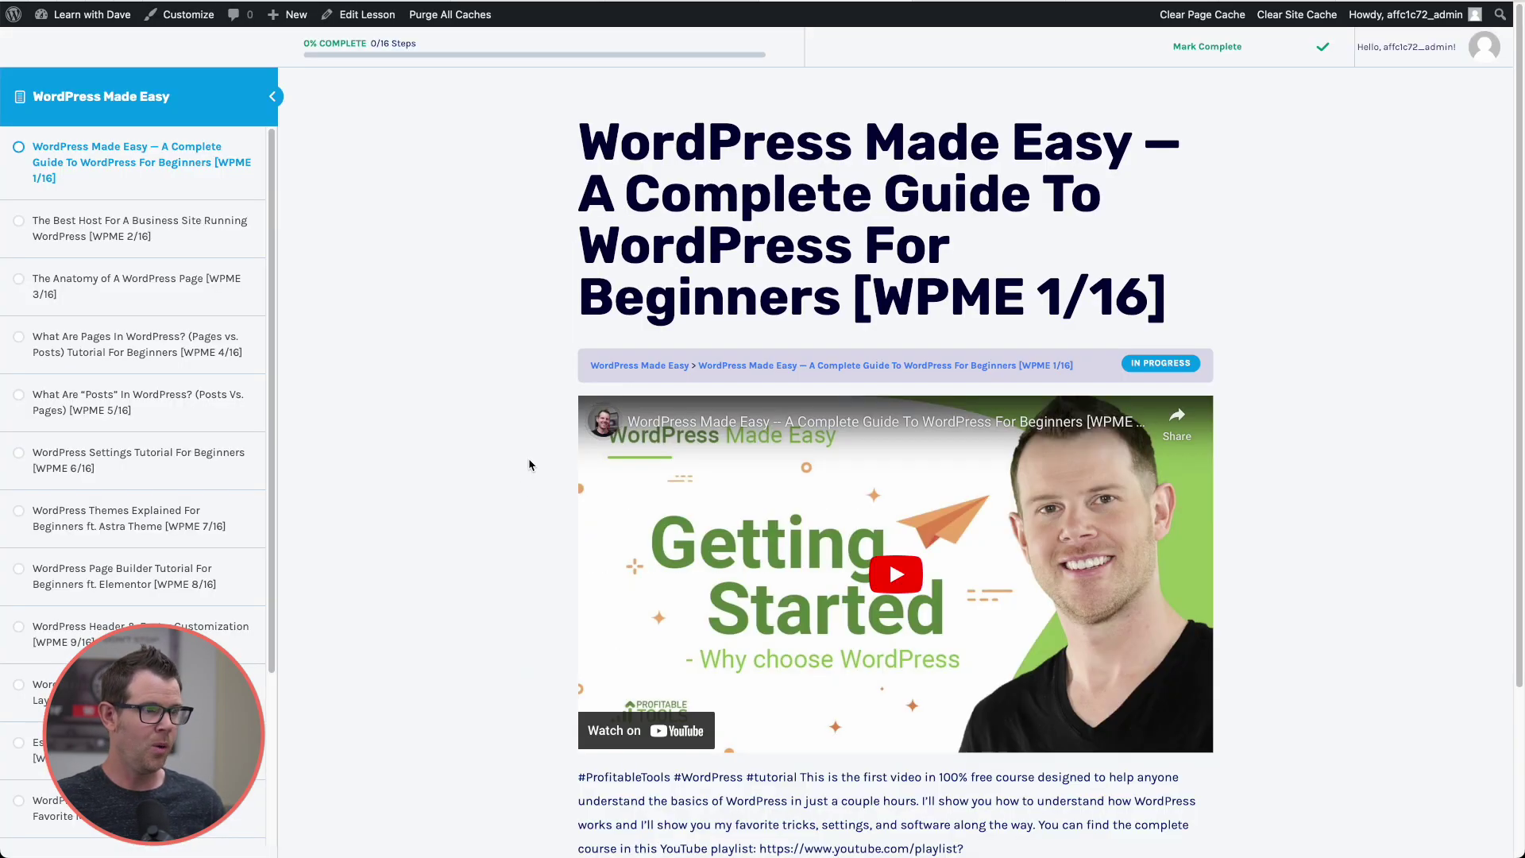
scroll(504, 483, "down", 3)
scroll(358, 358, "up", 3)
scroll(116, 358, "down", 2)
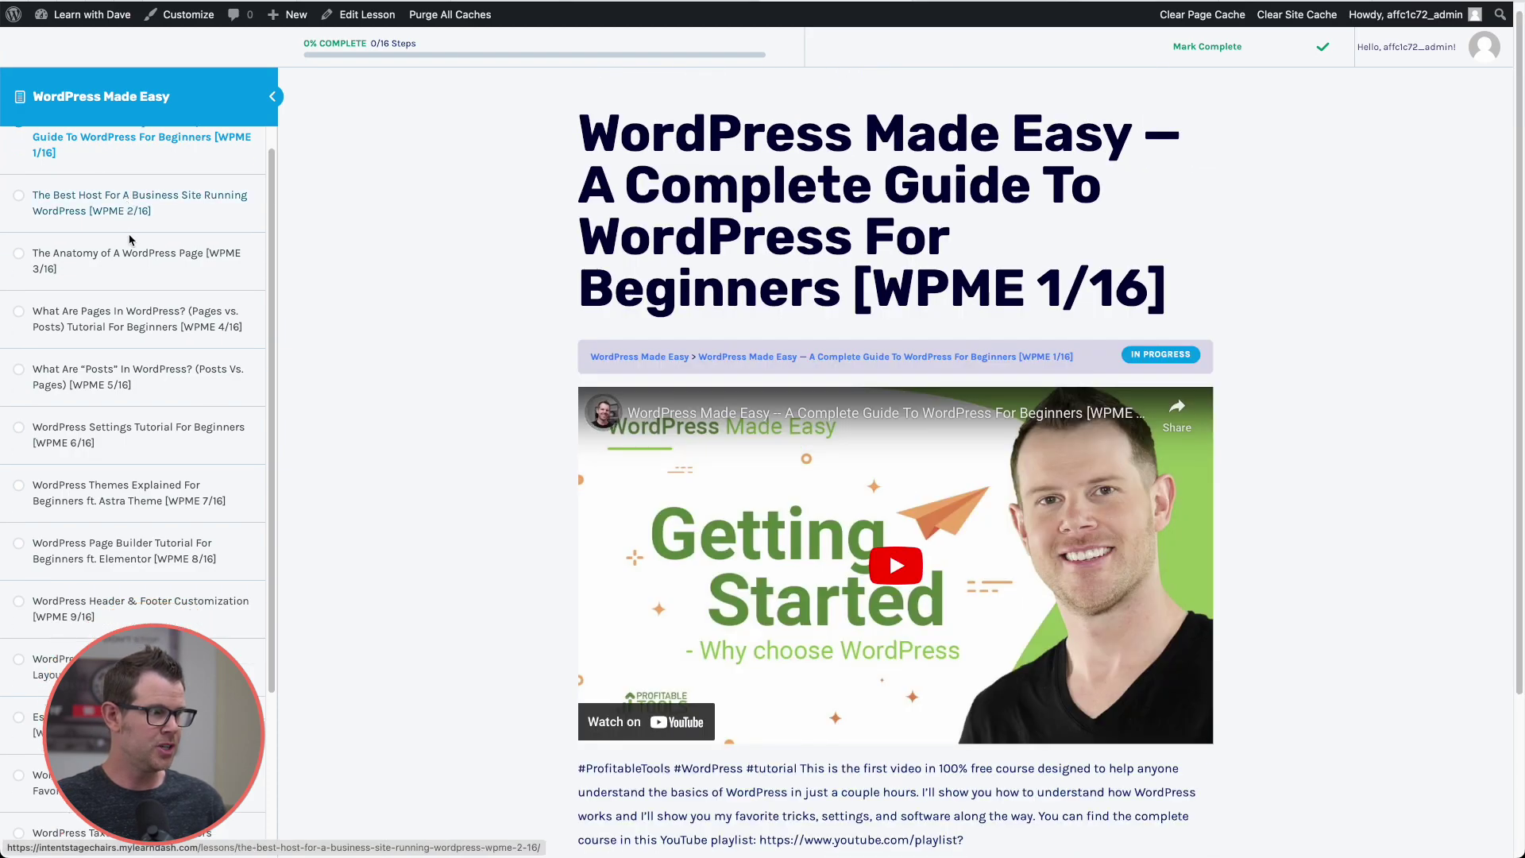
scroll(116, 415, "down", 2)
left_click(96, 468)
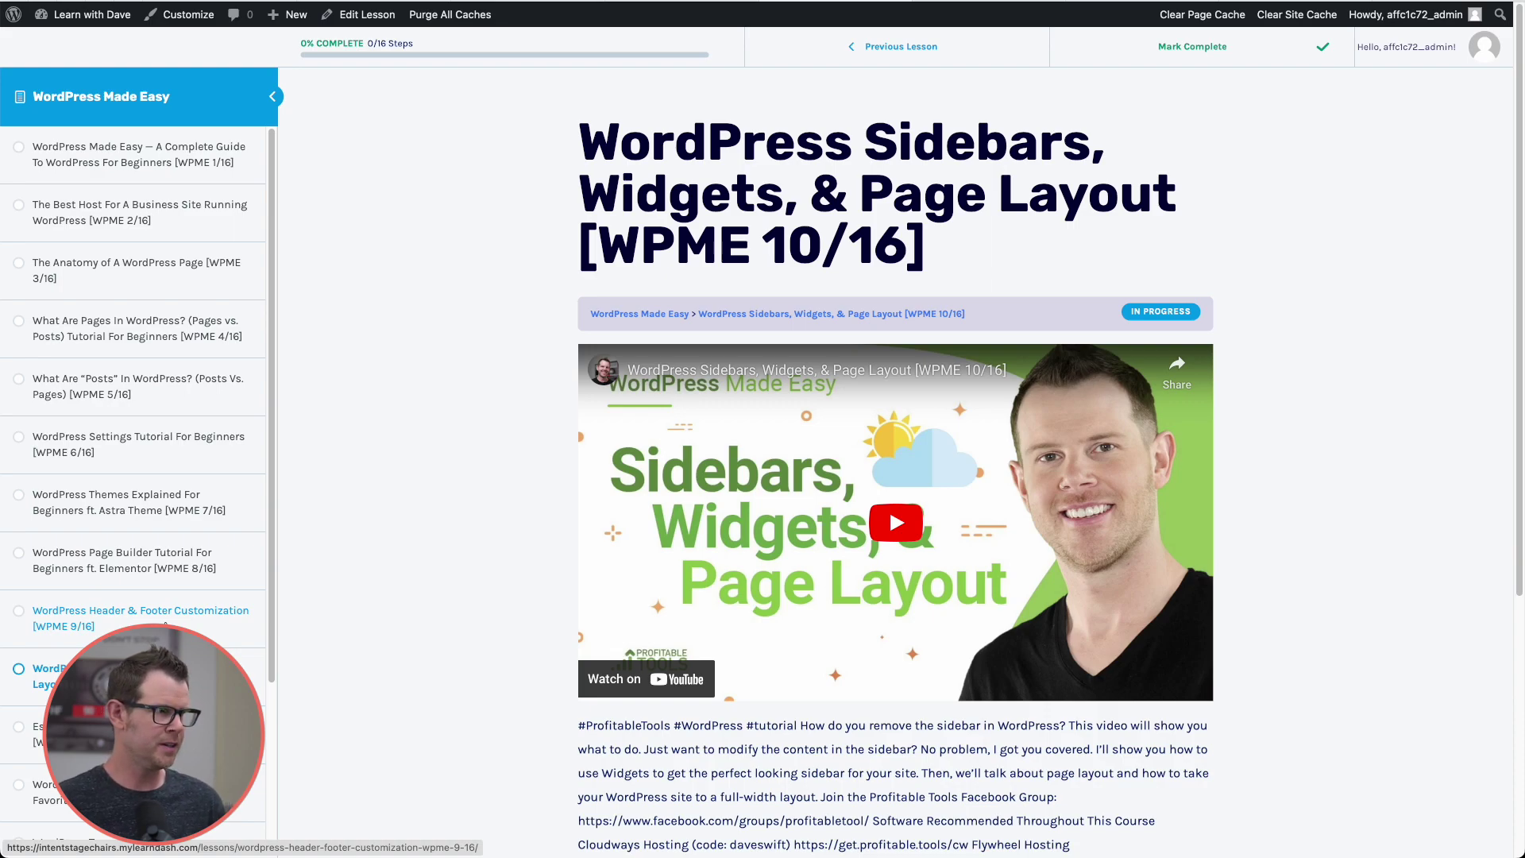
mouse_move(90, 15)
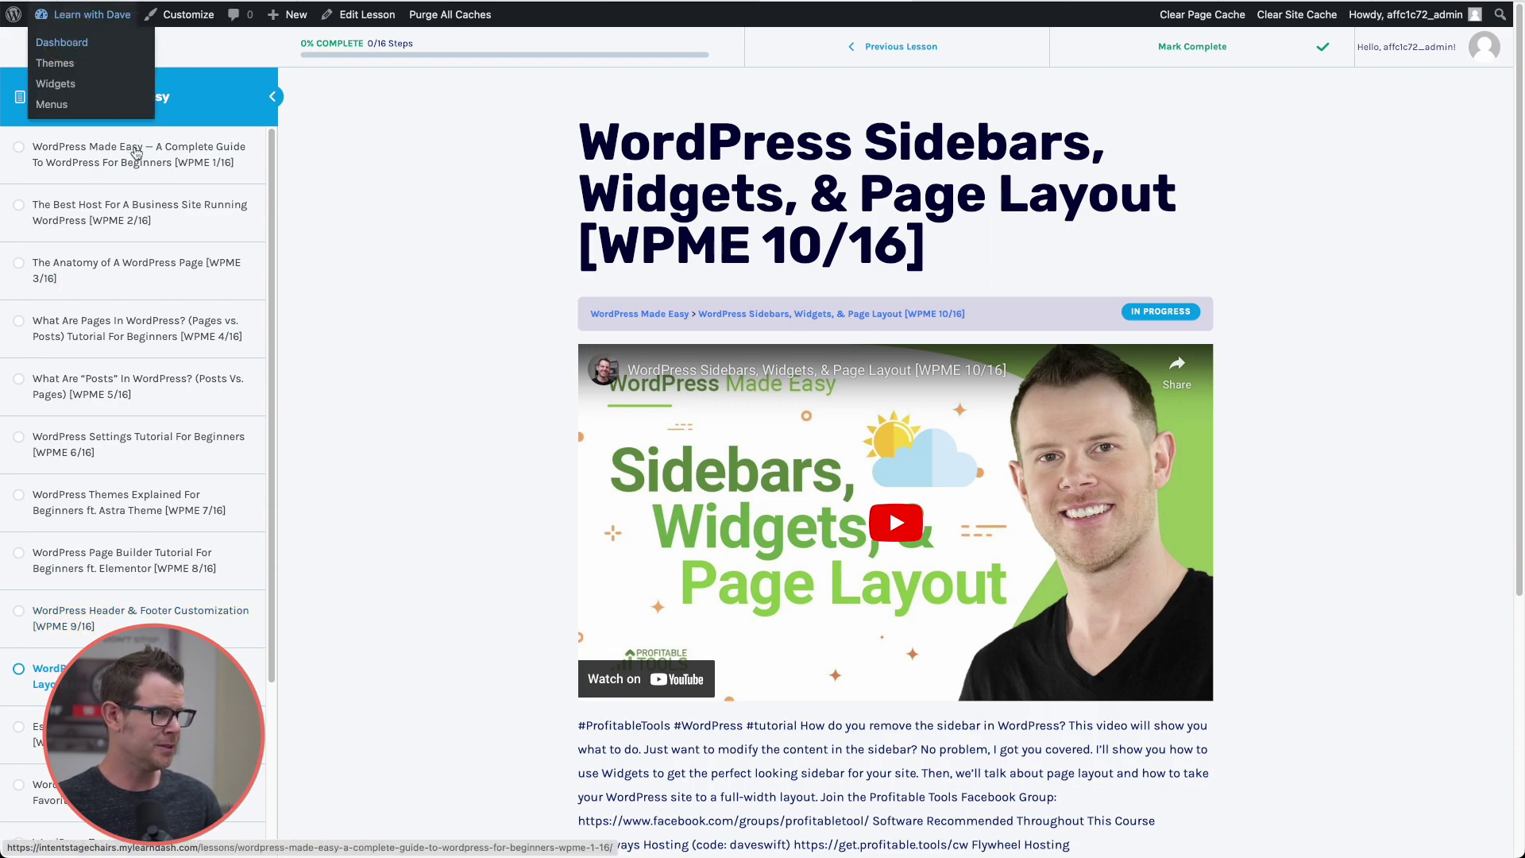
left_click(71, 42)
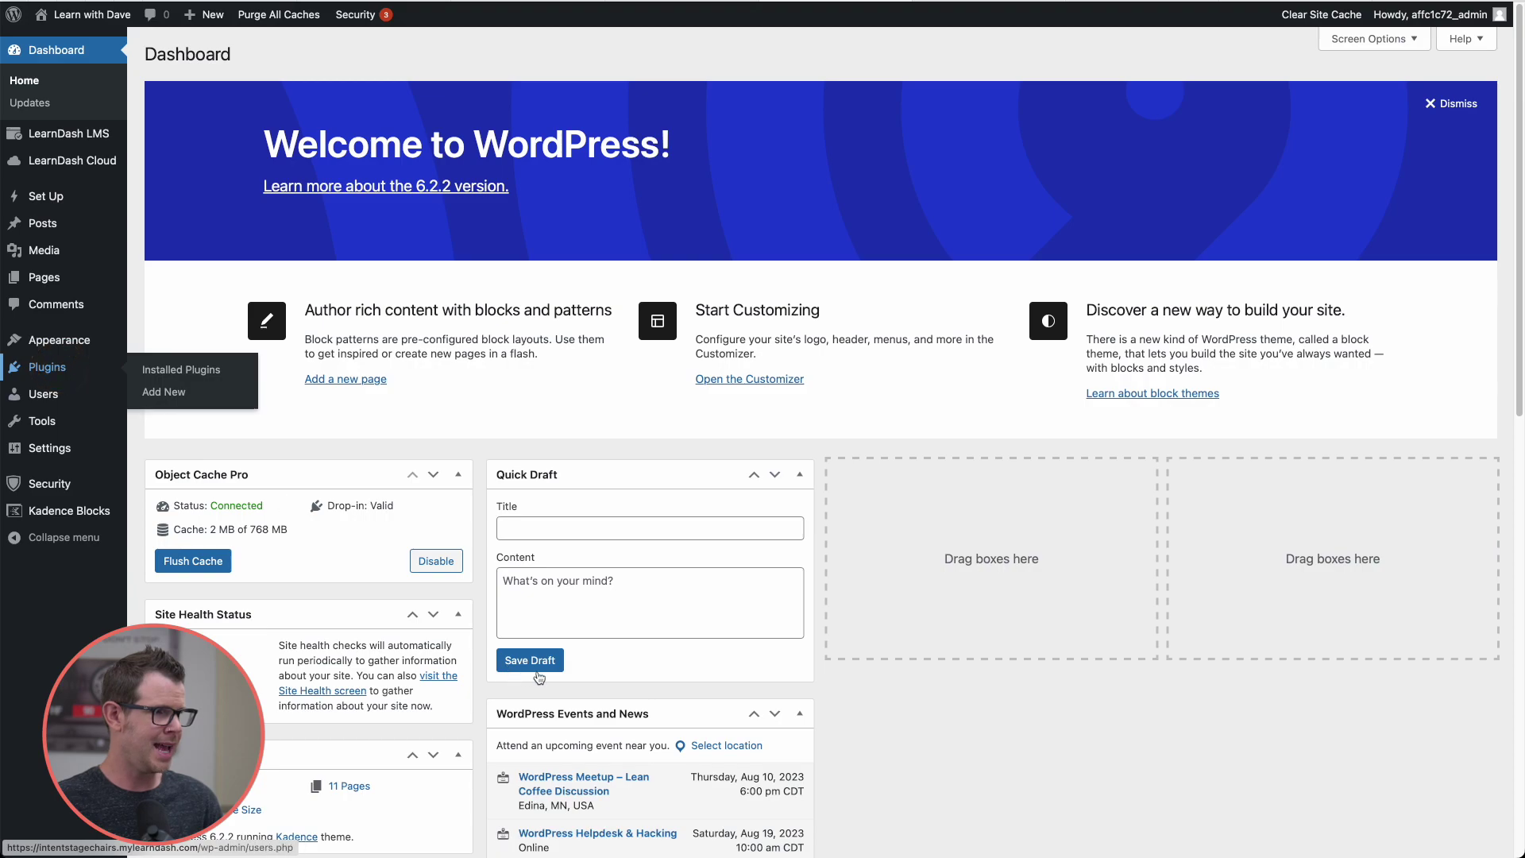
scroll(683, 458, "down", 3)
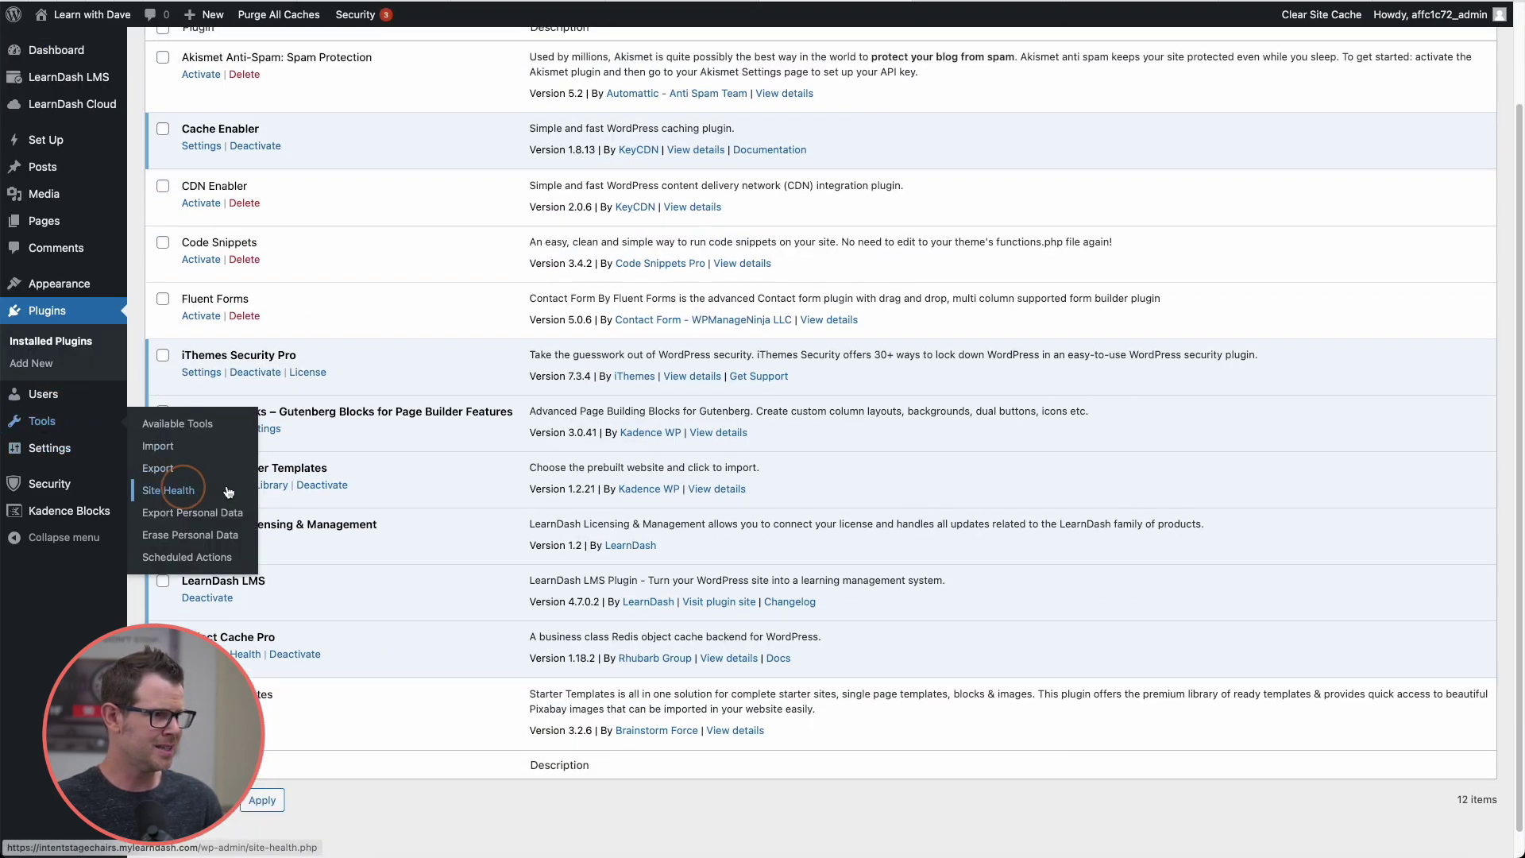
- Inspect Site Health Info's Server details, then deactivate Object Cache Pro in Plugins
left_click(168, 489)
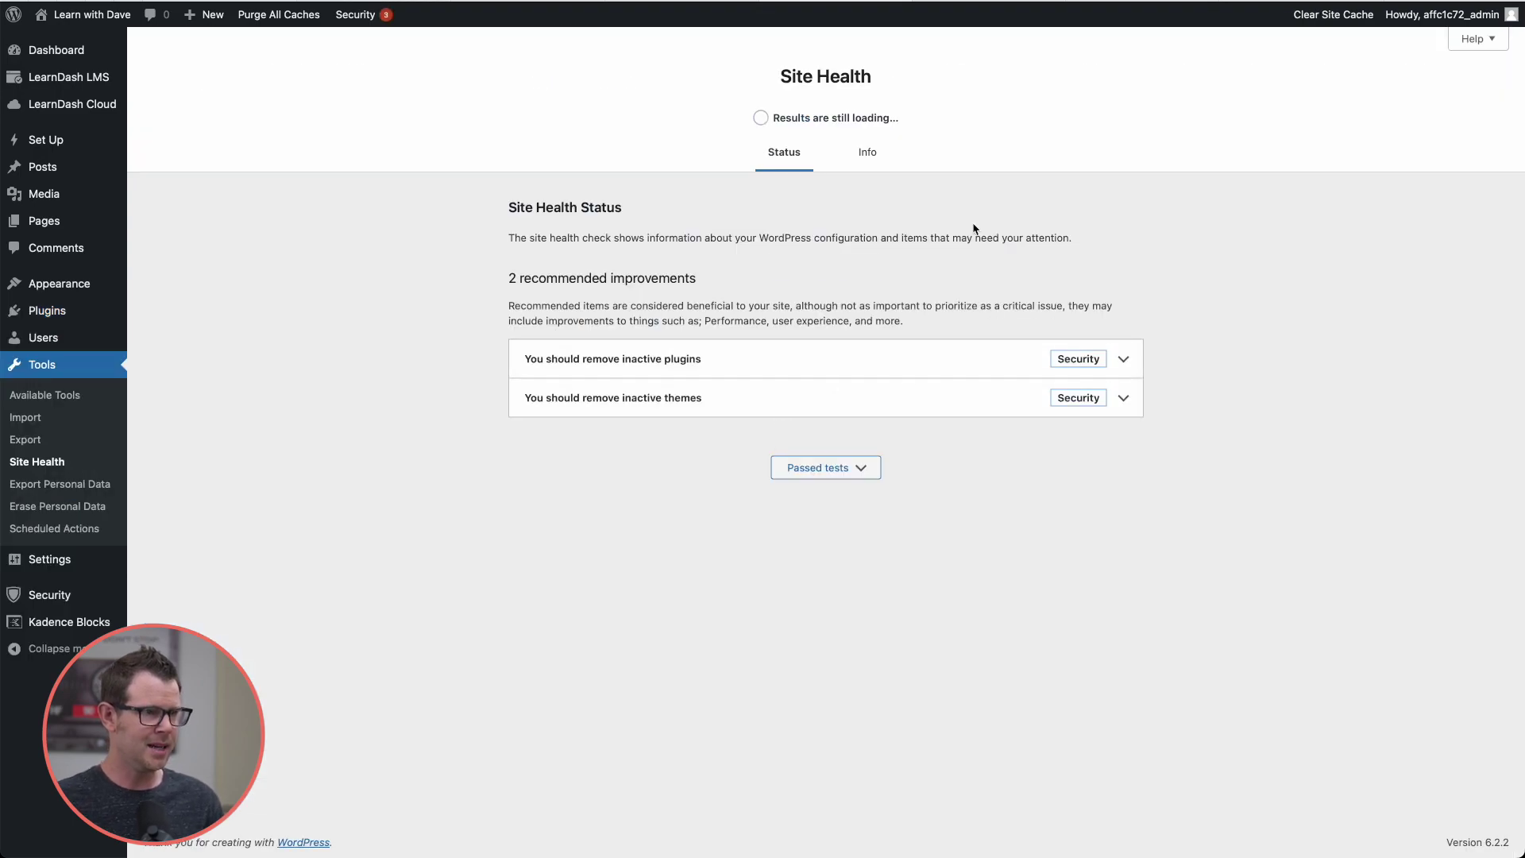
left_click(867, 150)
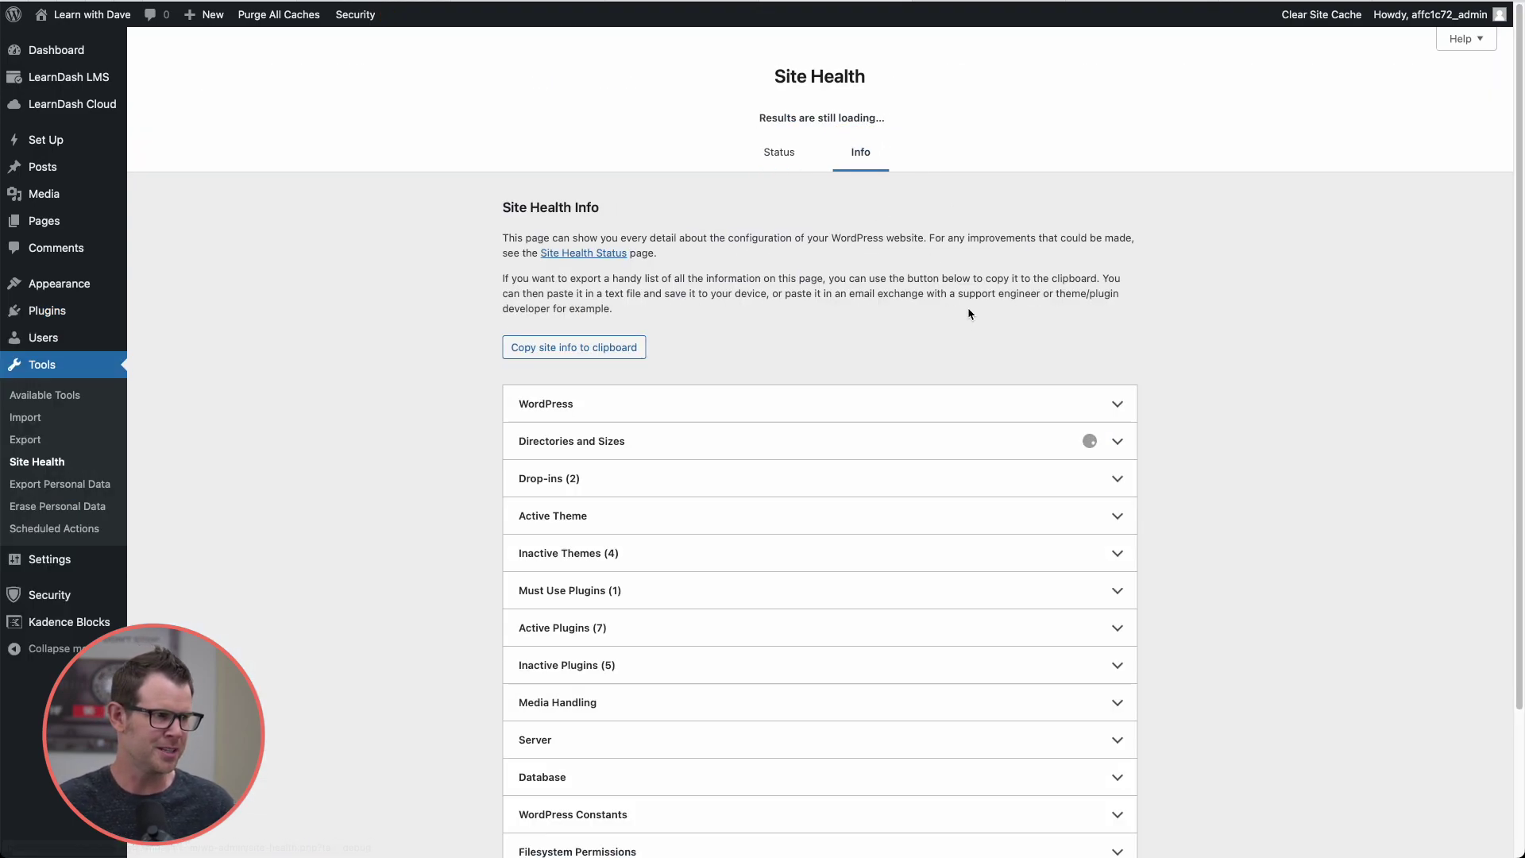
left_click(714, 739)
scroll(725, 564, "down", 4)
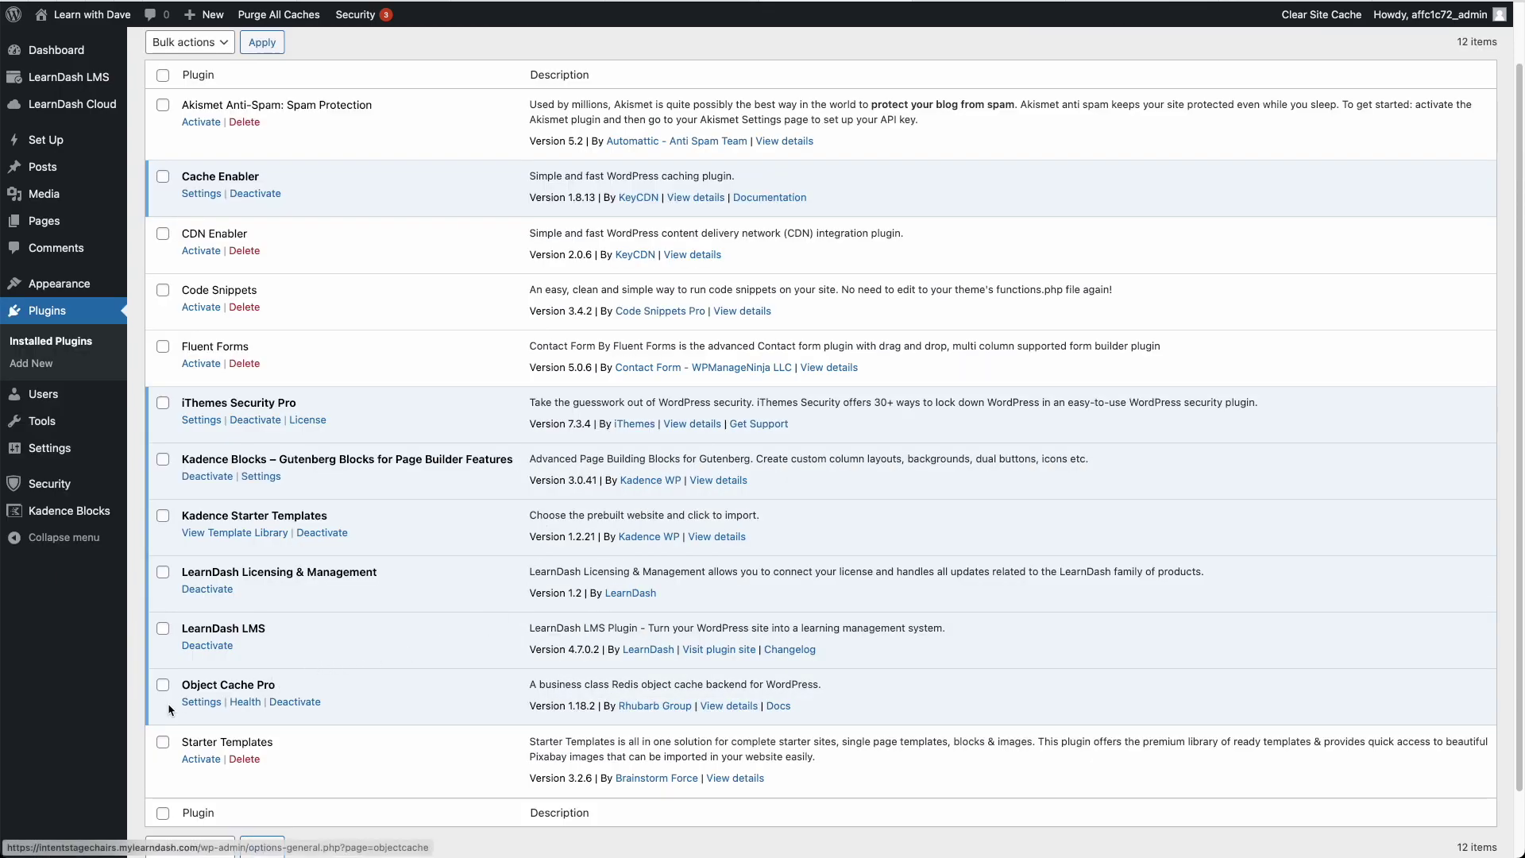
left_click(327, 704)
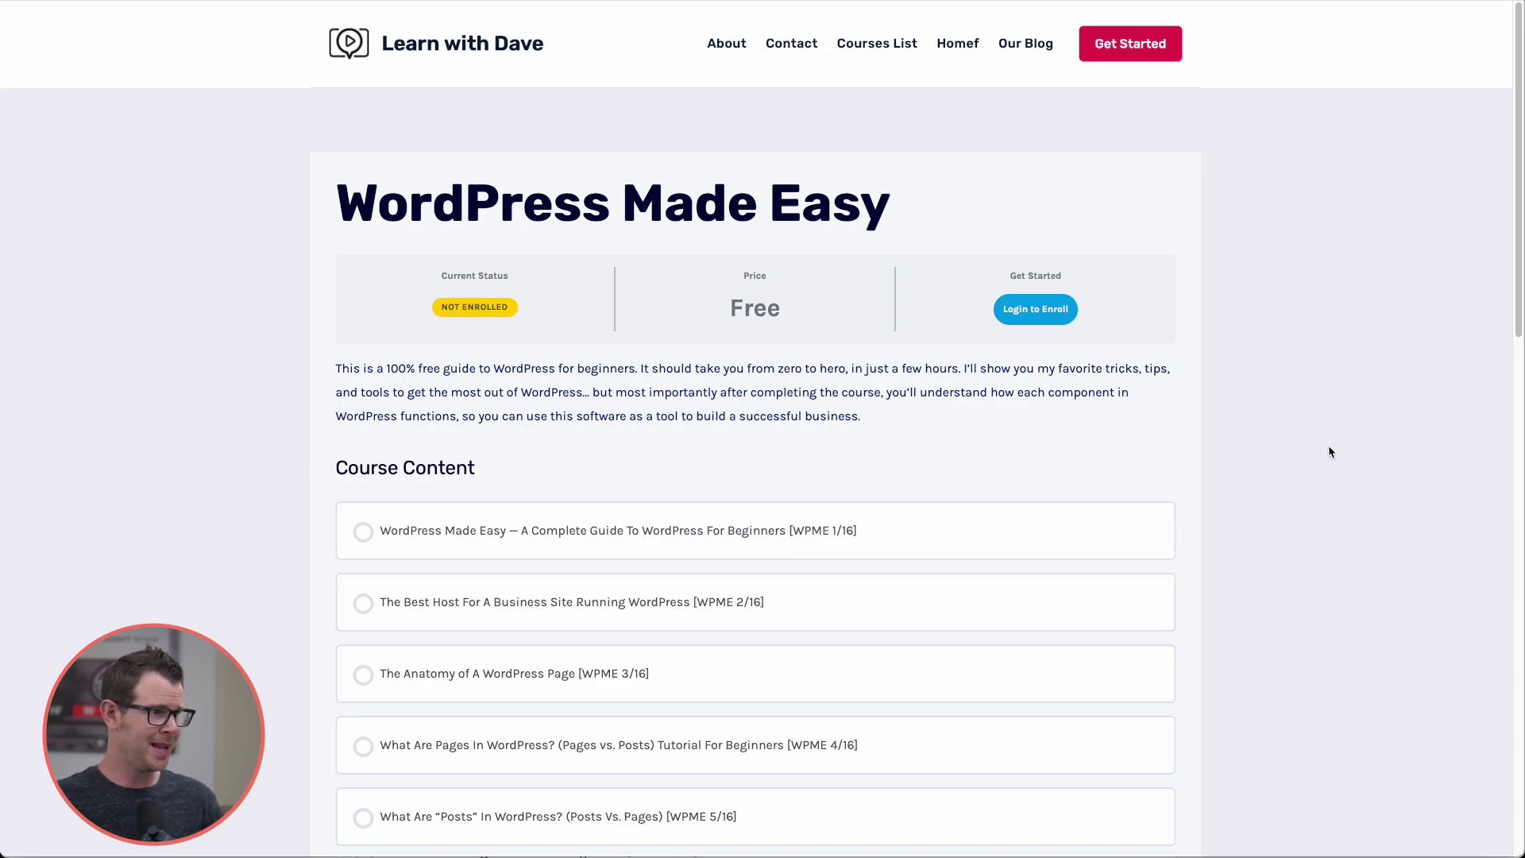
scroll(1330, 451, "down", 1)
scroll(1327, 449, "up", 1)
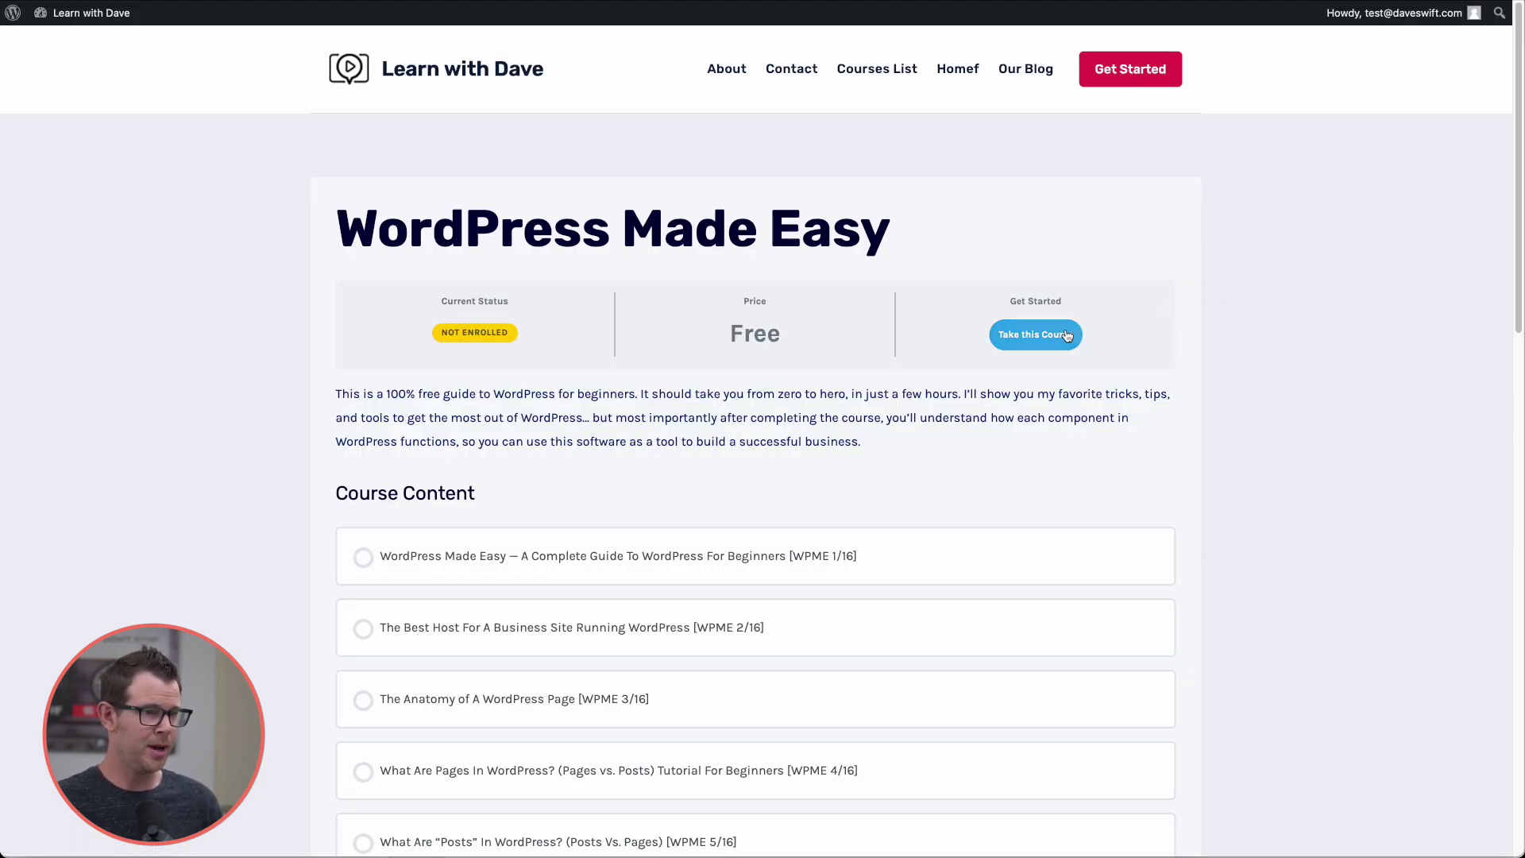
- Enroll via Take this Course and open lesson 3, The Anatomy of A WordPress Page
left_click(1036, 335)
scroll(1046, 401, "down", 3)
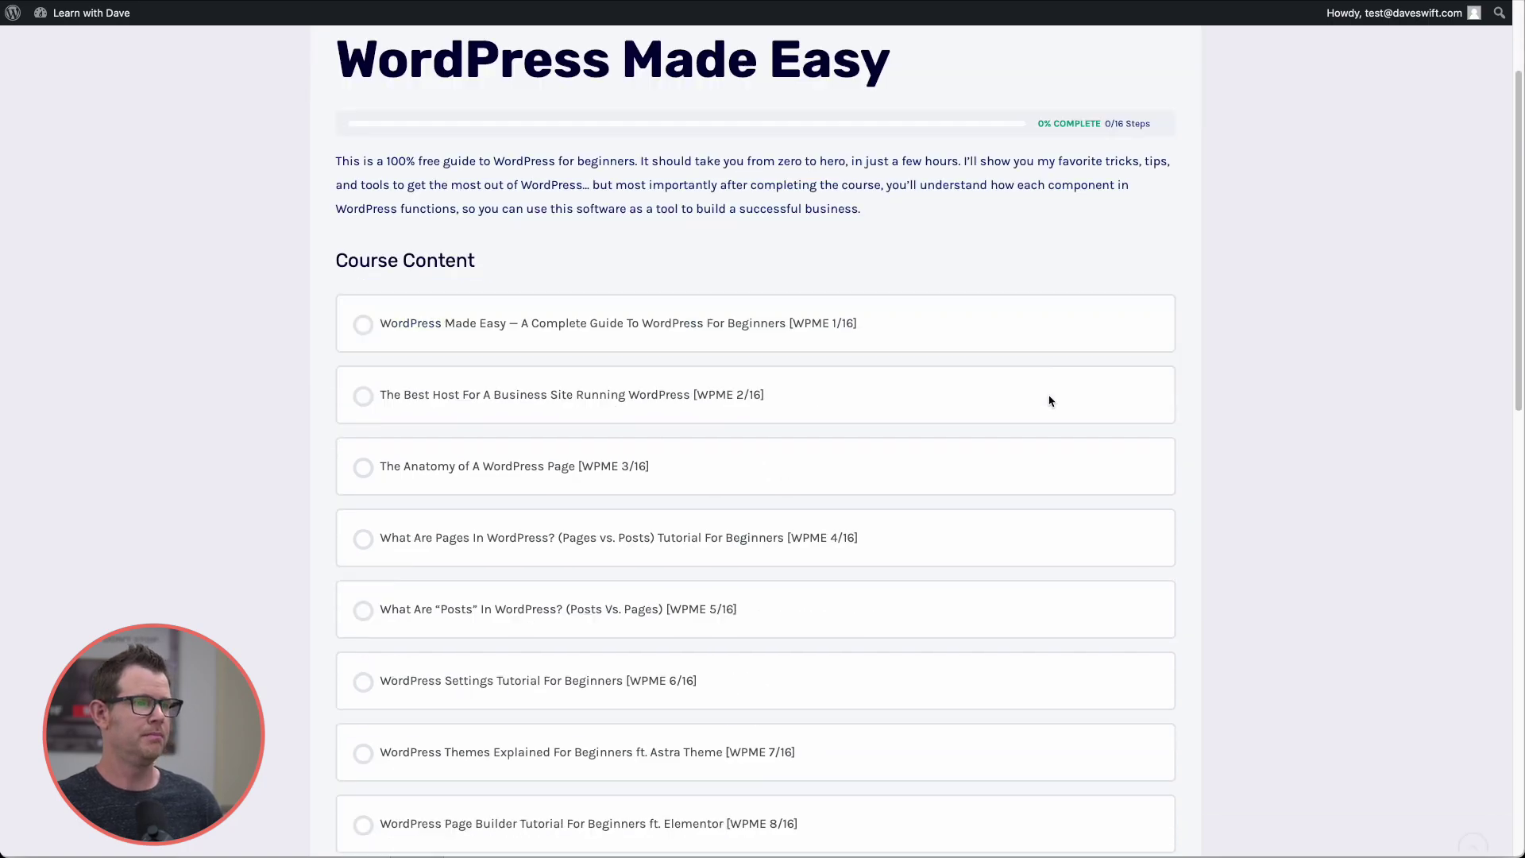
scroll(1025, 397, "down", 2)
left_click(533, 363)
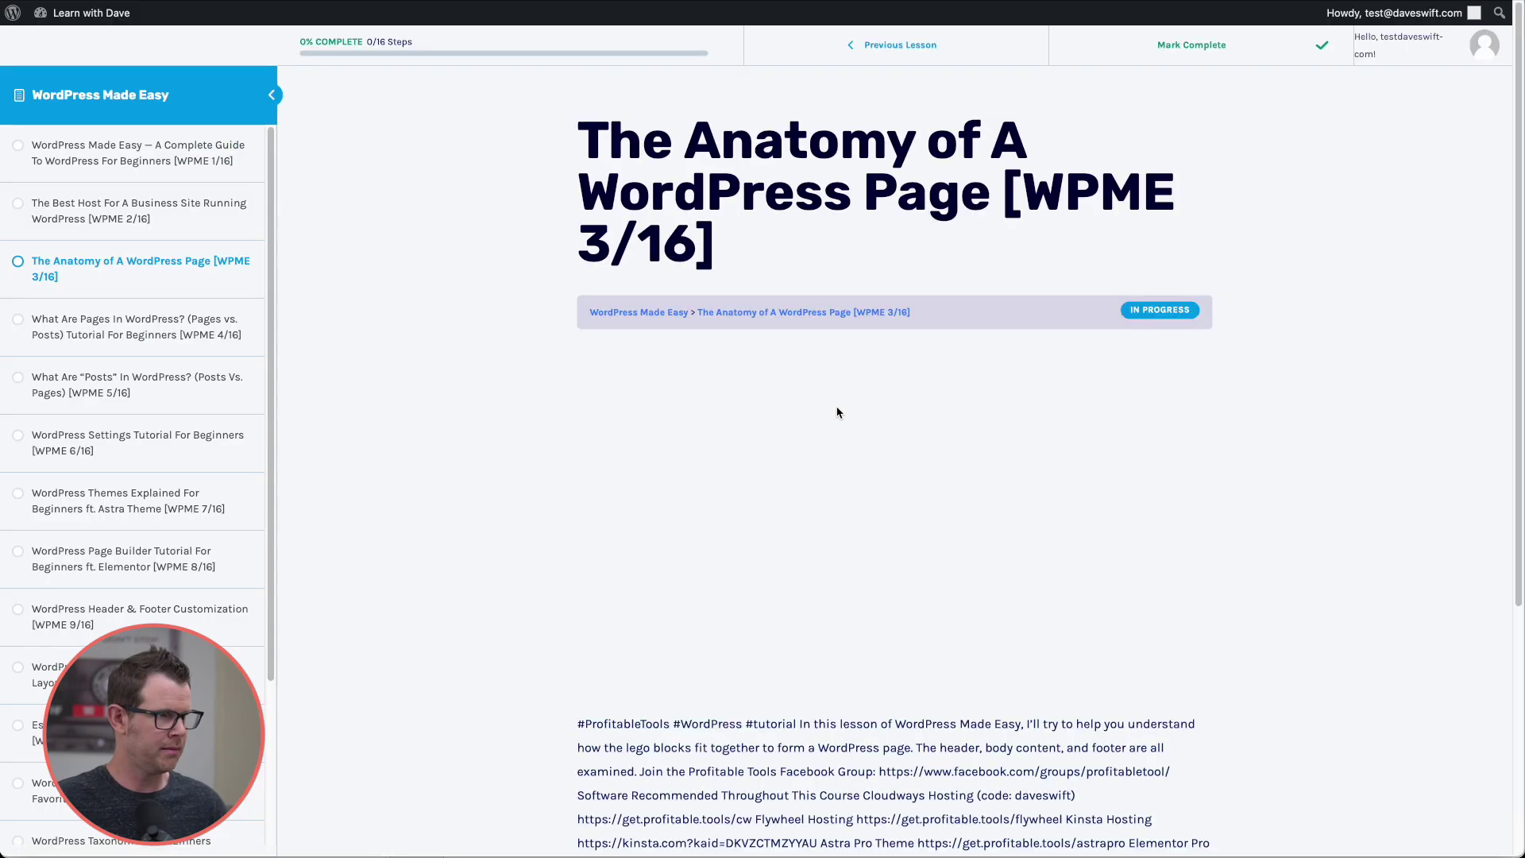
scroll(849, 424, "down", 1)
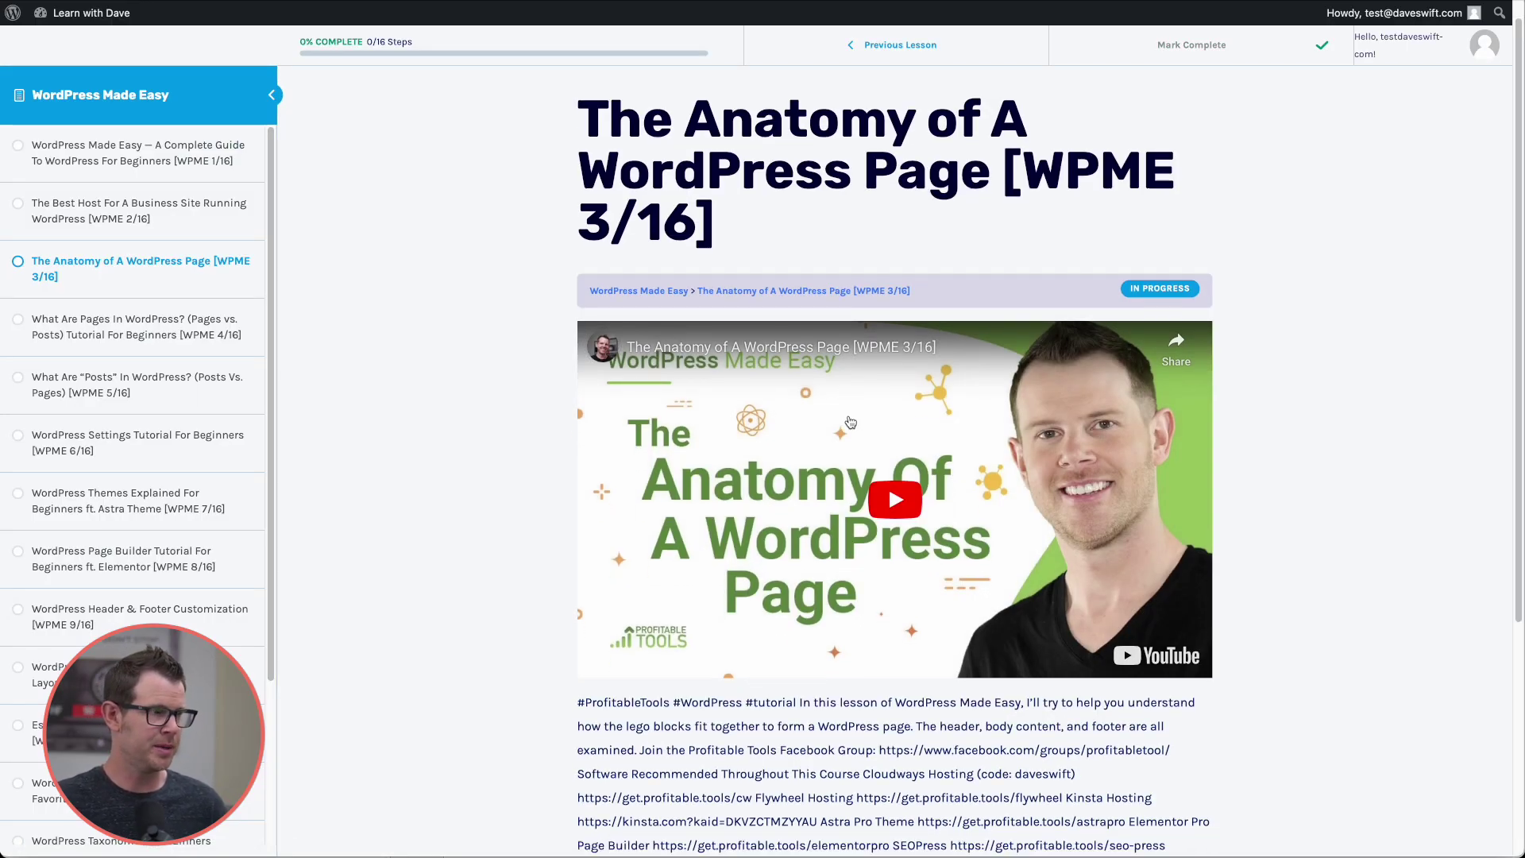